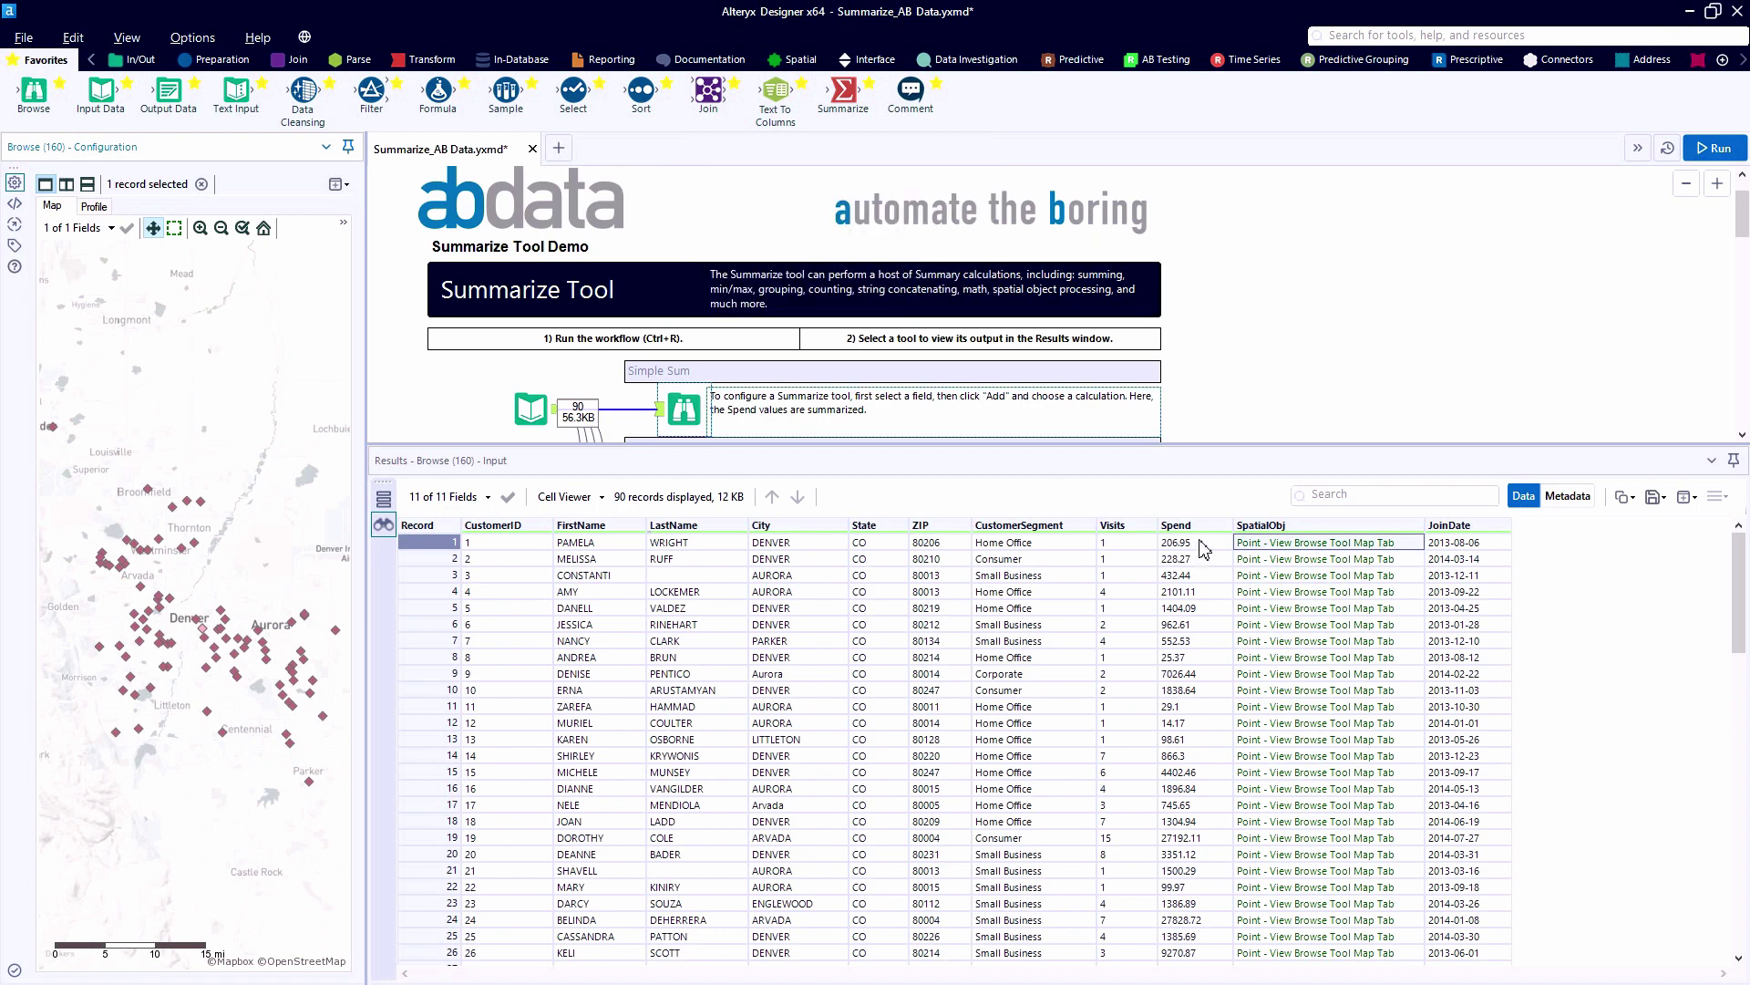
Step: Point out the Spend values of the 90 customer records in the Simple Sum browse
{"action": "mouse_move", "coordinate": [1190, 544]}
{"action": "left_mouse_down"}
{"action": "mouse_move", "coordinate": [1185, 720]}
{"action": "mouse_move", "coordinate": [1183, 554]}
{"action": "left_mouse_up"}
Step: Drop a Summarize tool onto the Input Data–Browse connection and show its 90 incoming records
{"action": "left_click", "coordinate": [530, 408]}
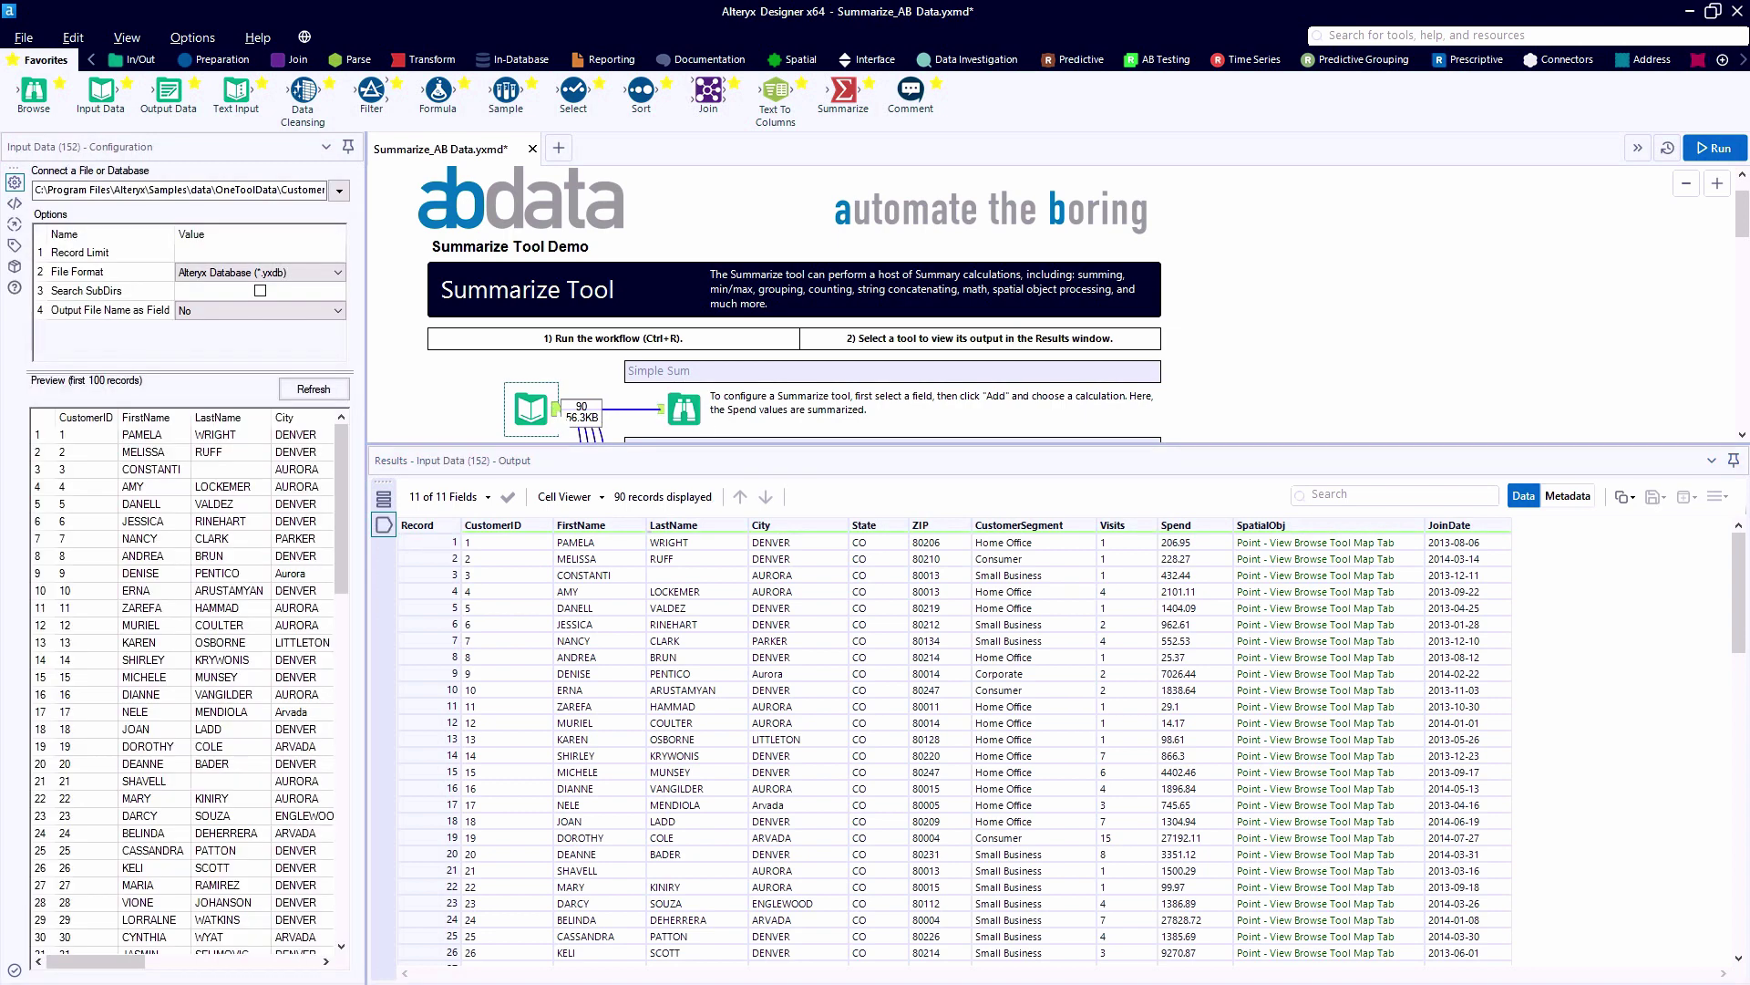
{"action": "scroll", "coordinate": [706, 405], "scroll_direction": "down", "scroll_amount": 2}
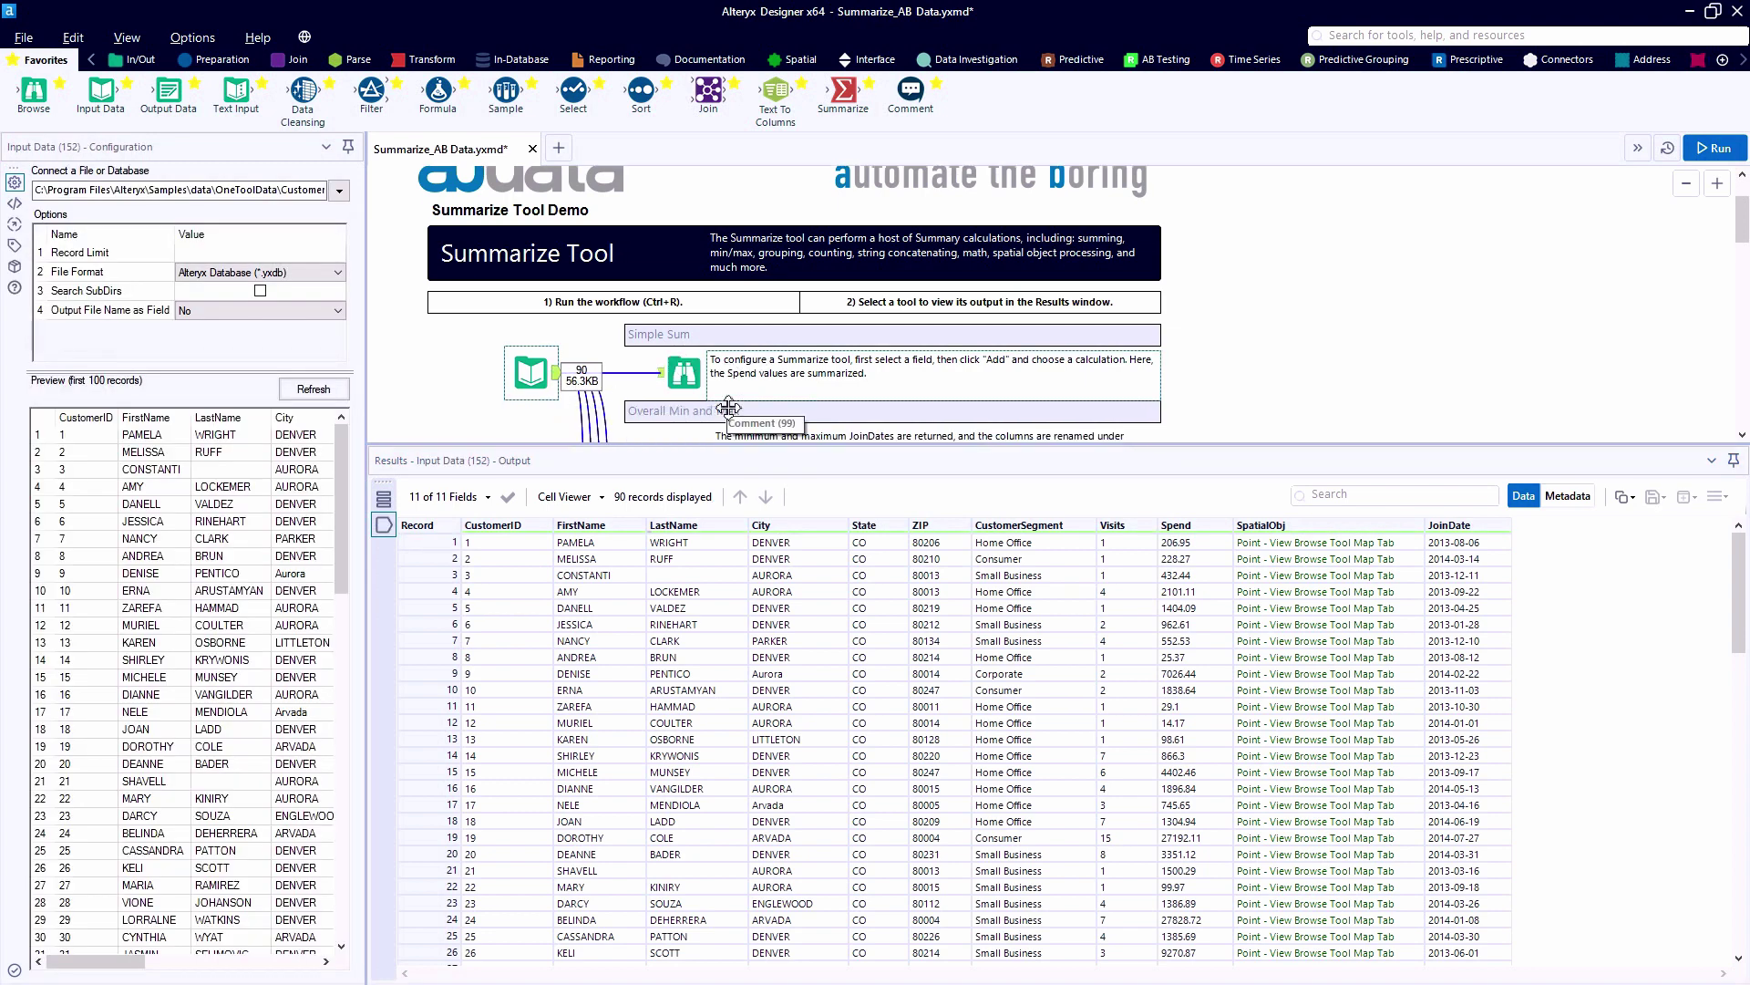
{"action": "scroll", "coordinate": [707, 406], "scroll_direction": "up", "scroll_amount": 4}
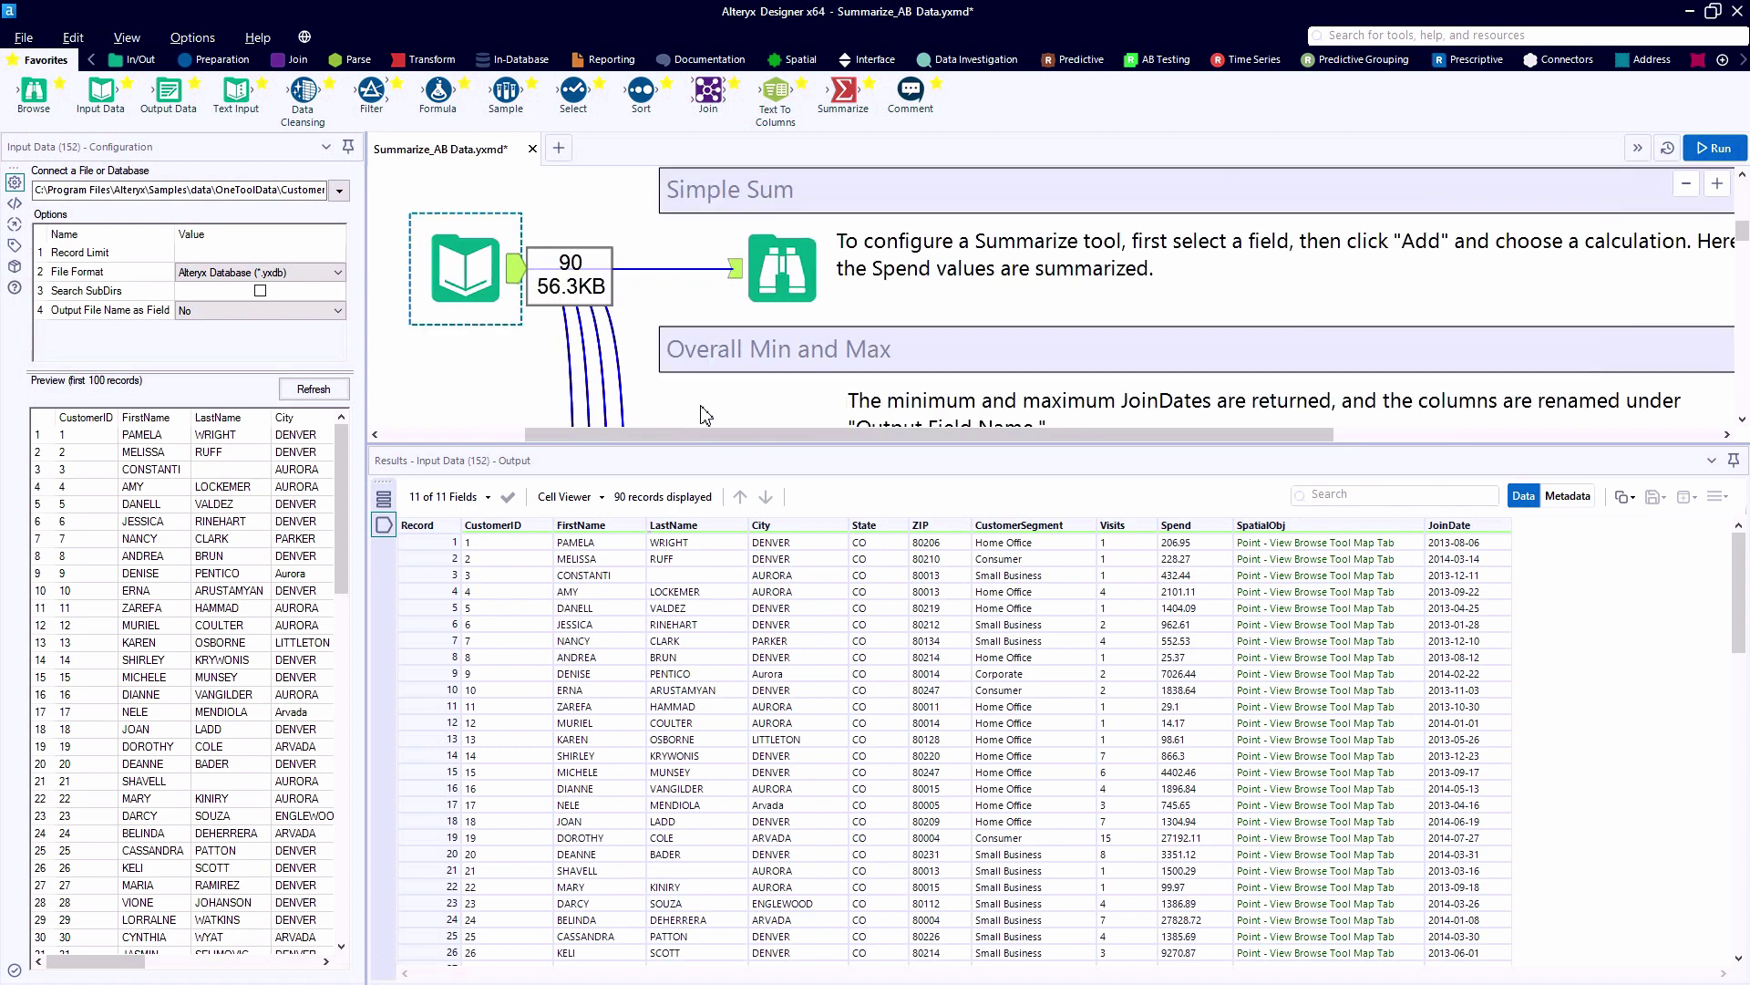
{"action": "left_click_drag", "start_coordinate": [697, 444], "coordinate": [718, 444]}
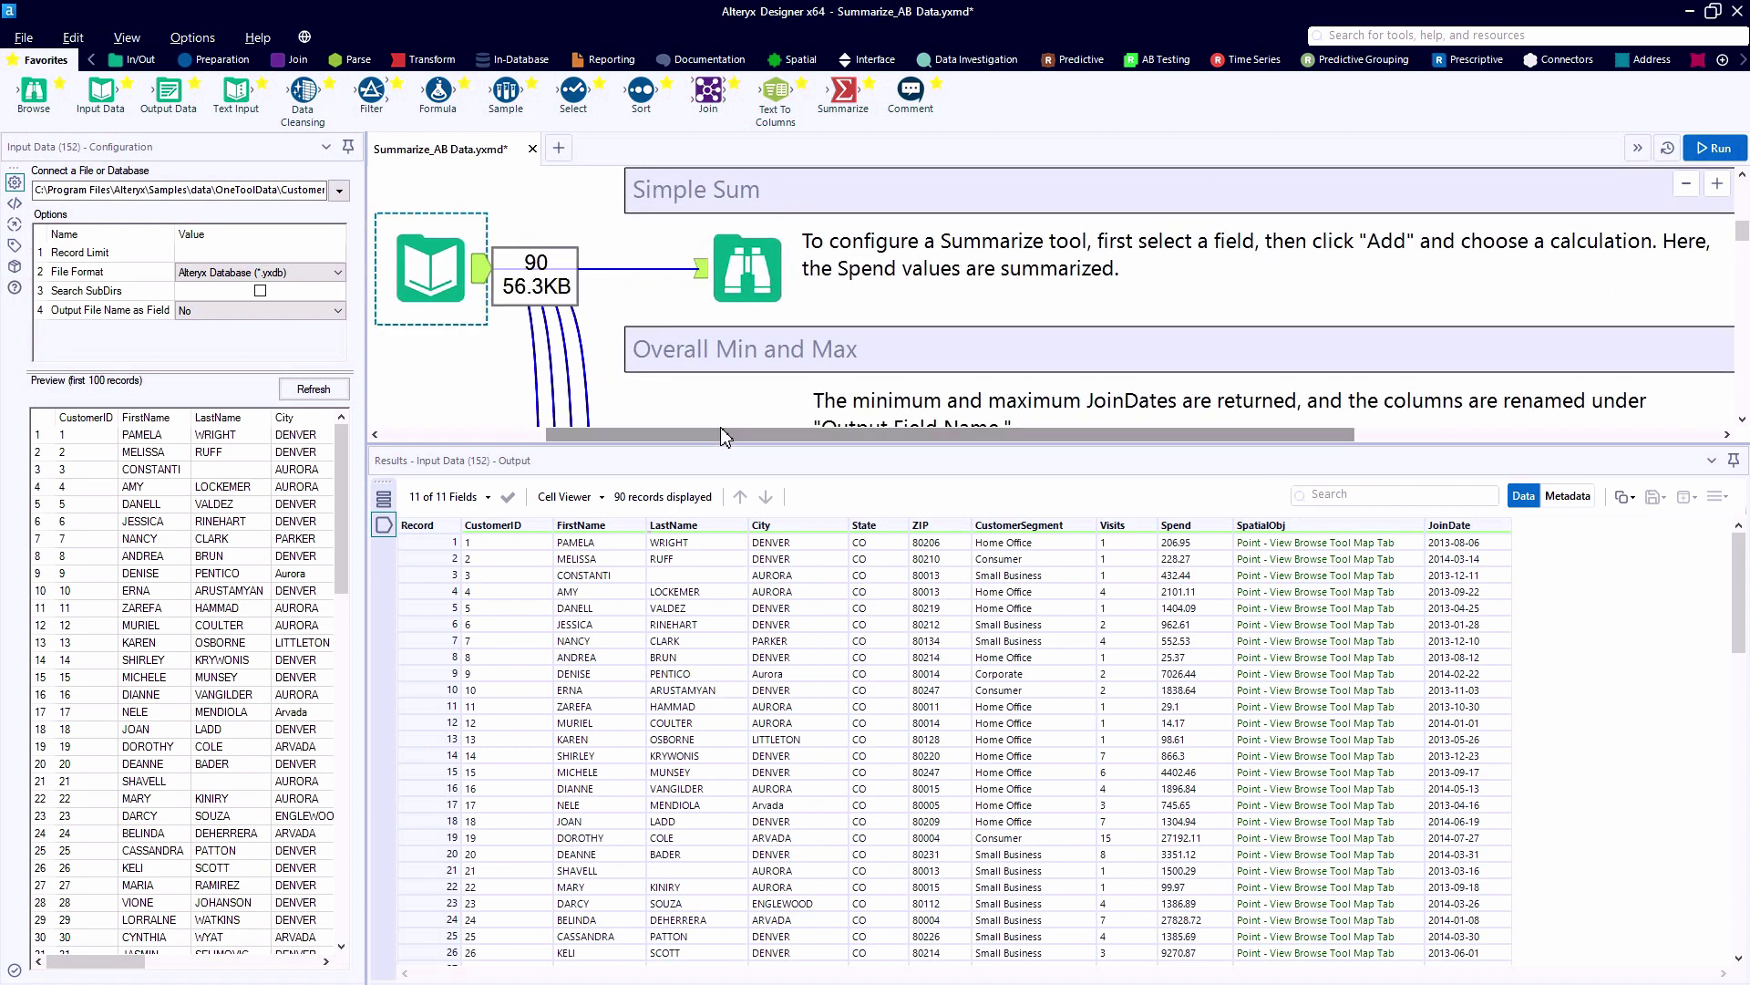
{"action": "left_click_drag", "start_coordinate": [867, 119], "coordinate": [636, 271]}
{"action": "left_click", "coordinate": [582, 270]}
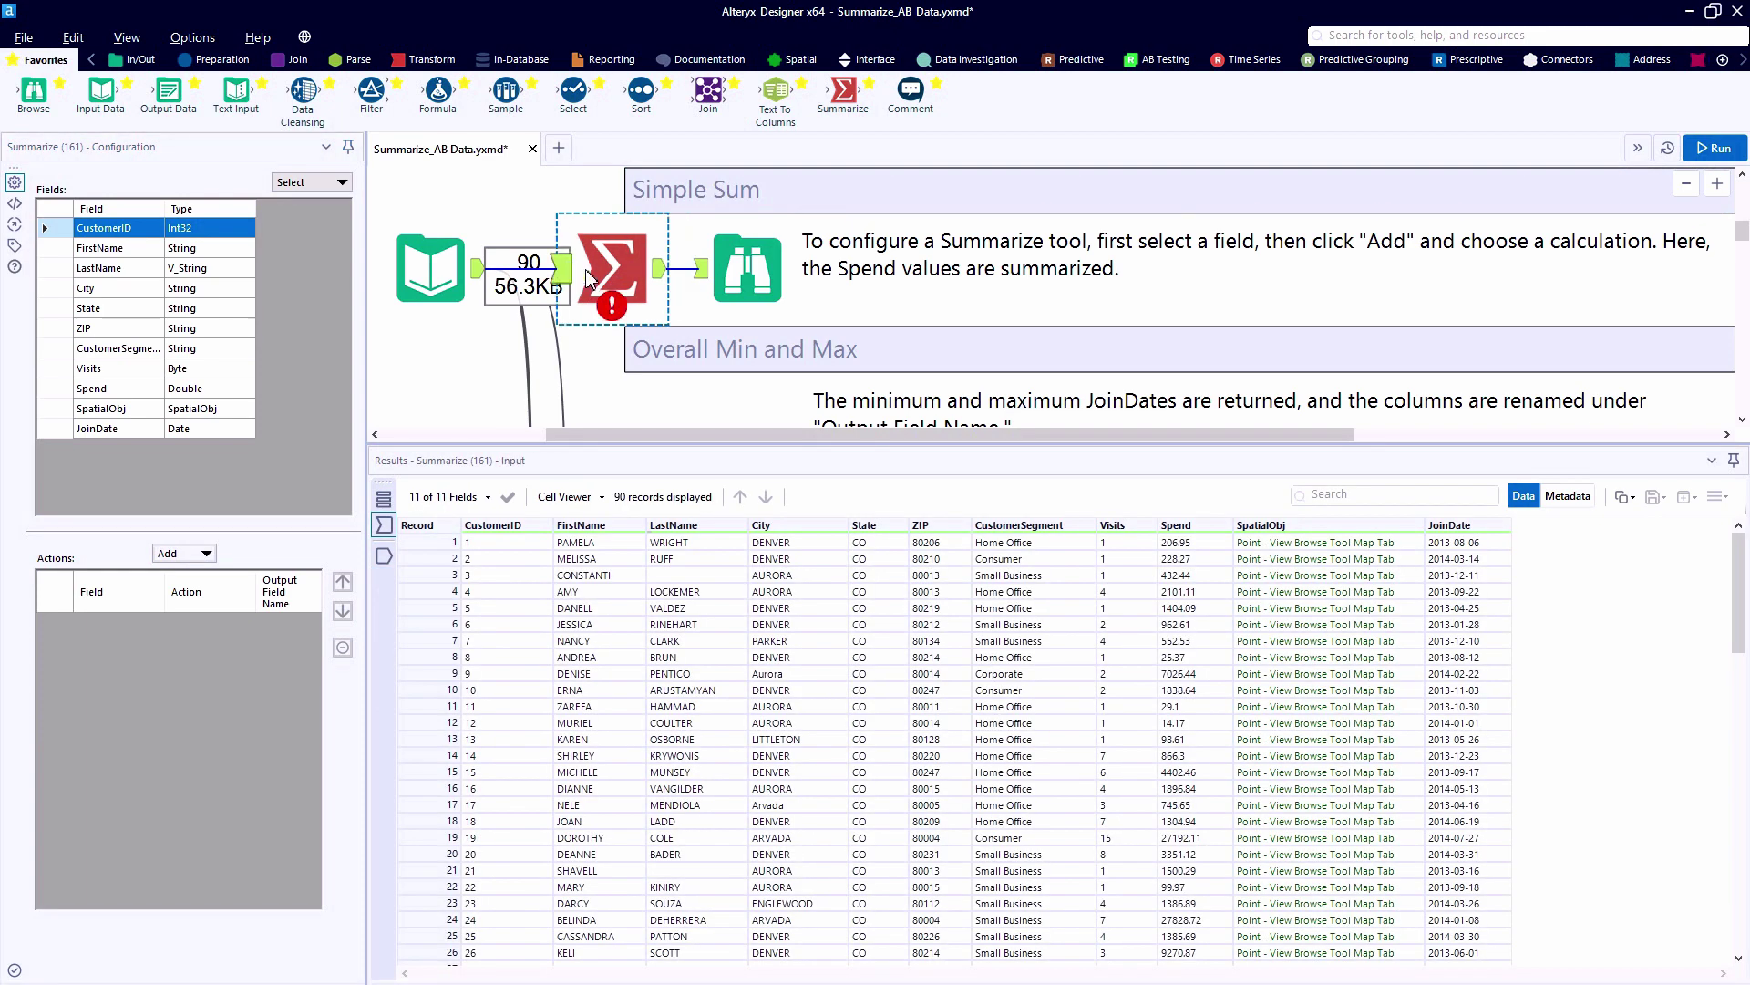
Step: Add a Sum calculation on the Spend field, output as Sum_Spend
{"action": "left_click", "coordinate": [1213, 544]}
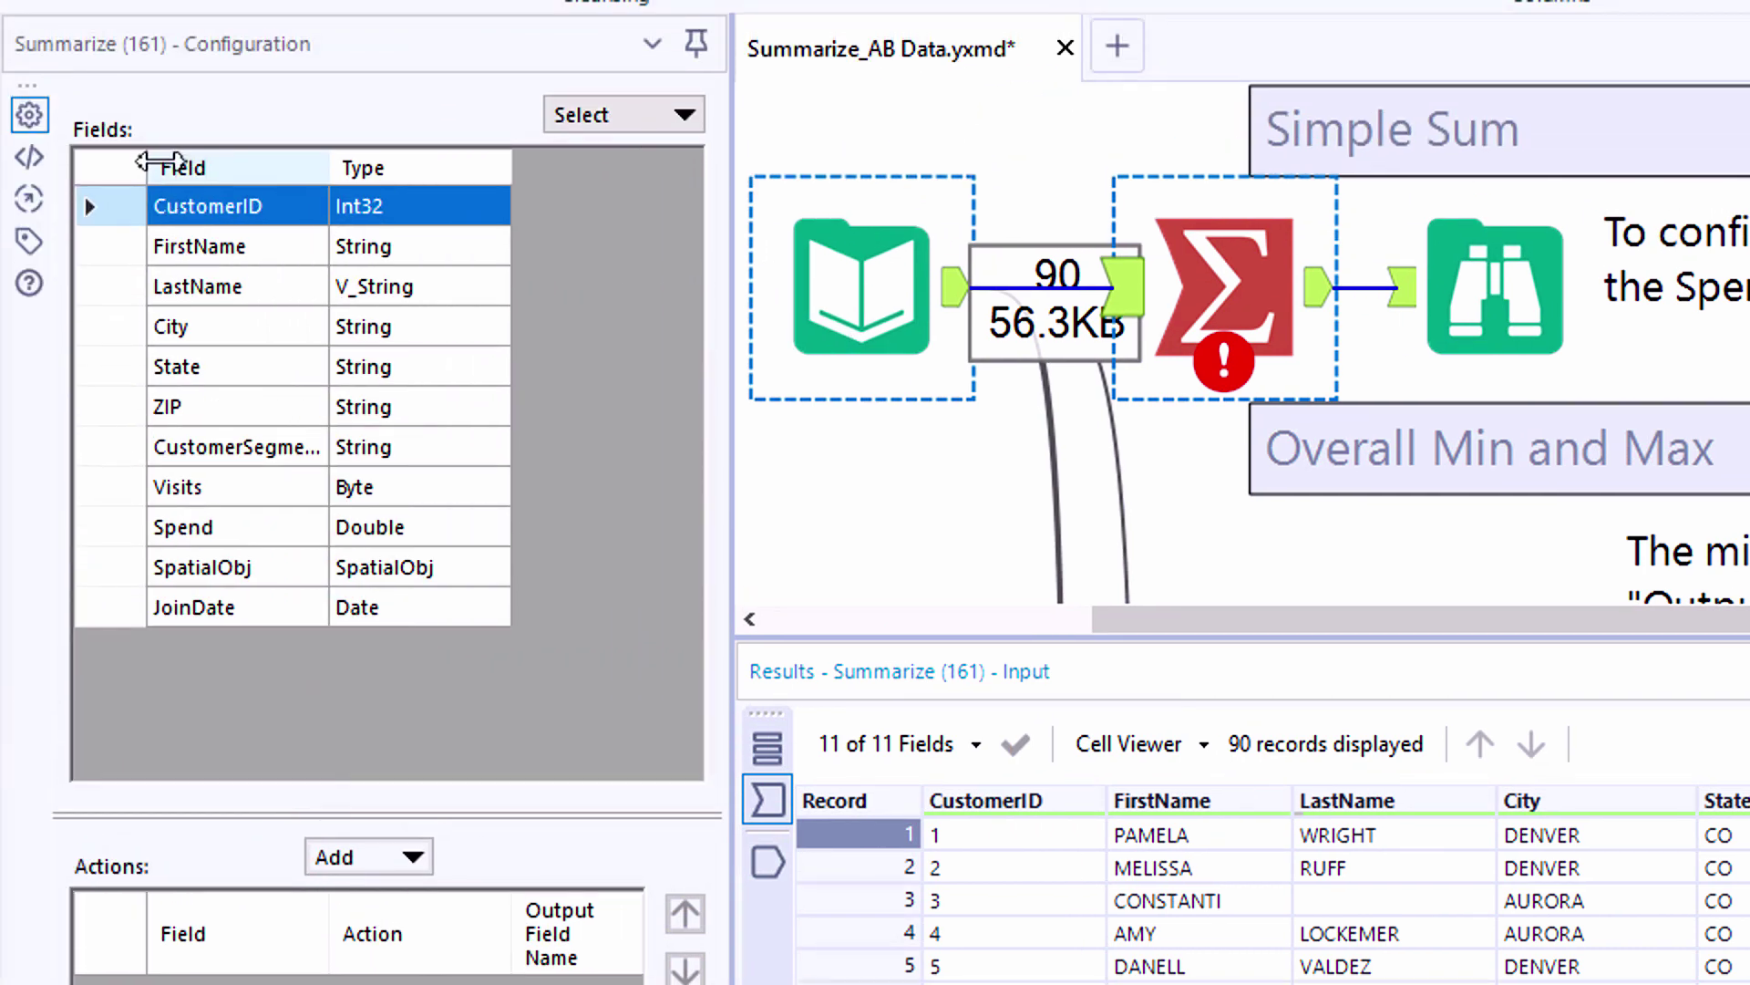
{"action": "left_click", "coordinate": [180, 224]}
{"action": "left_click_drag", "start_coordinate": [180, 223], "coordinate": [219, 205]}
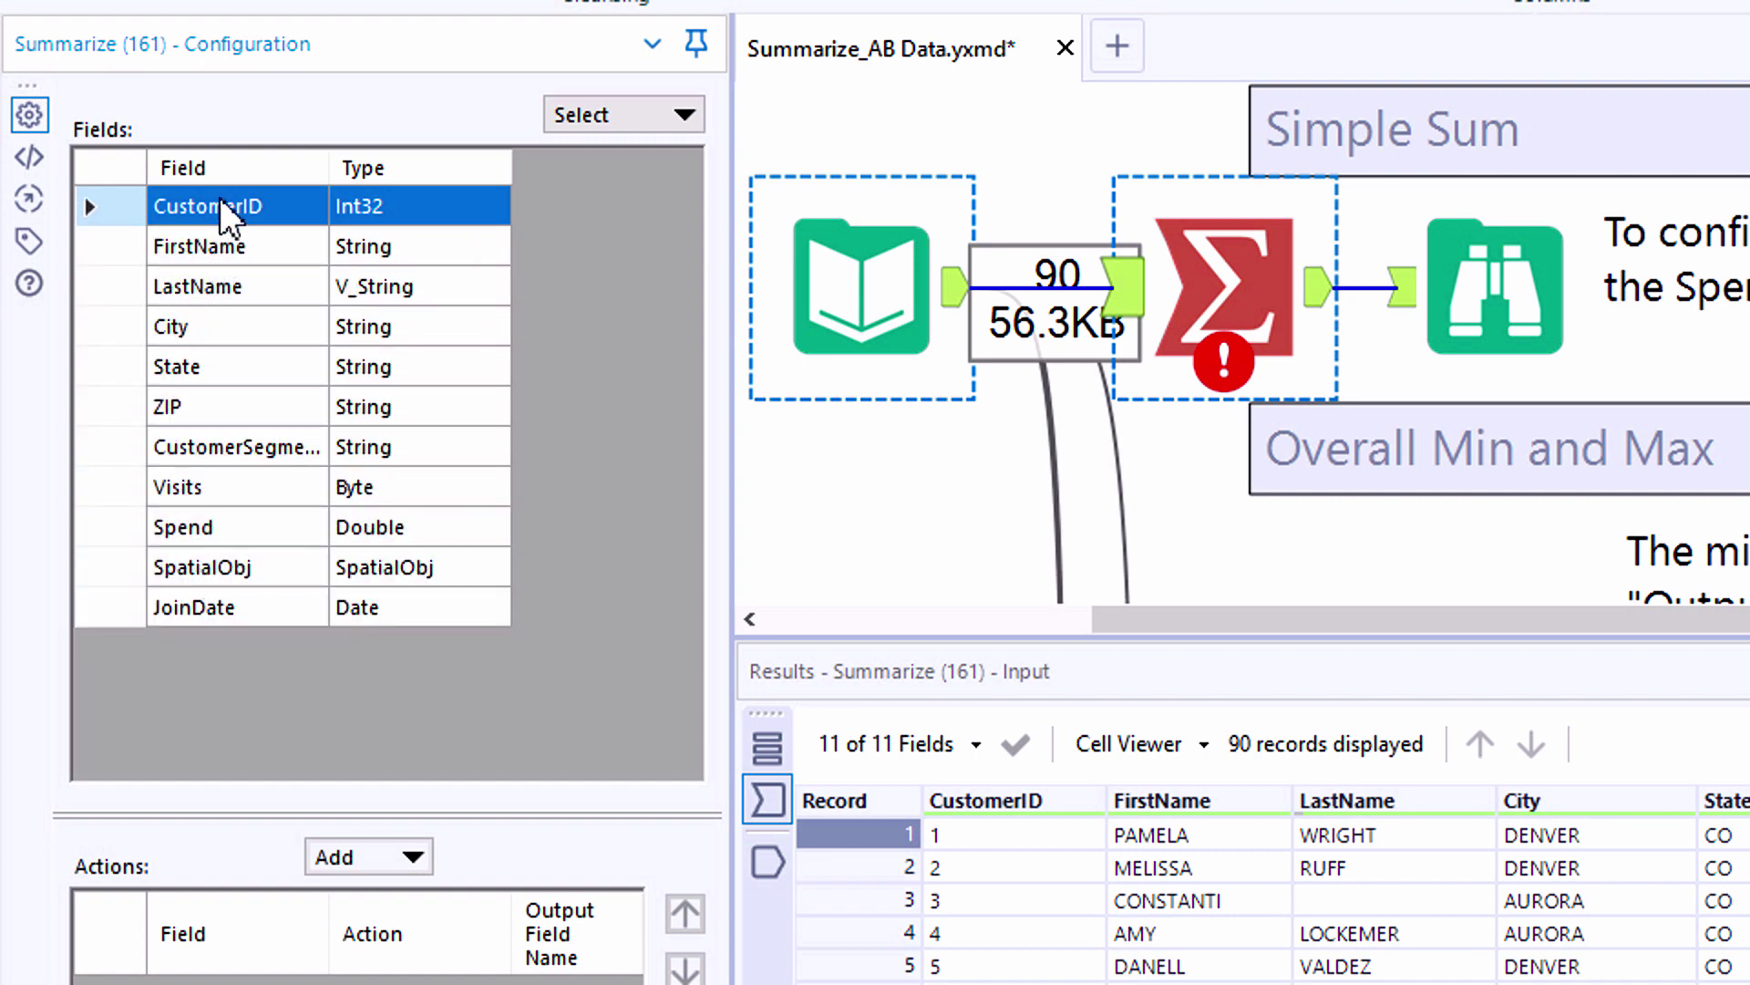
{"action": "left_click", "coordinate": [207, 514]}
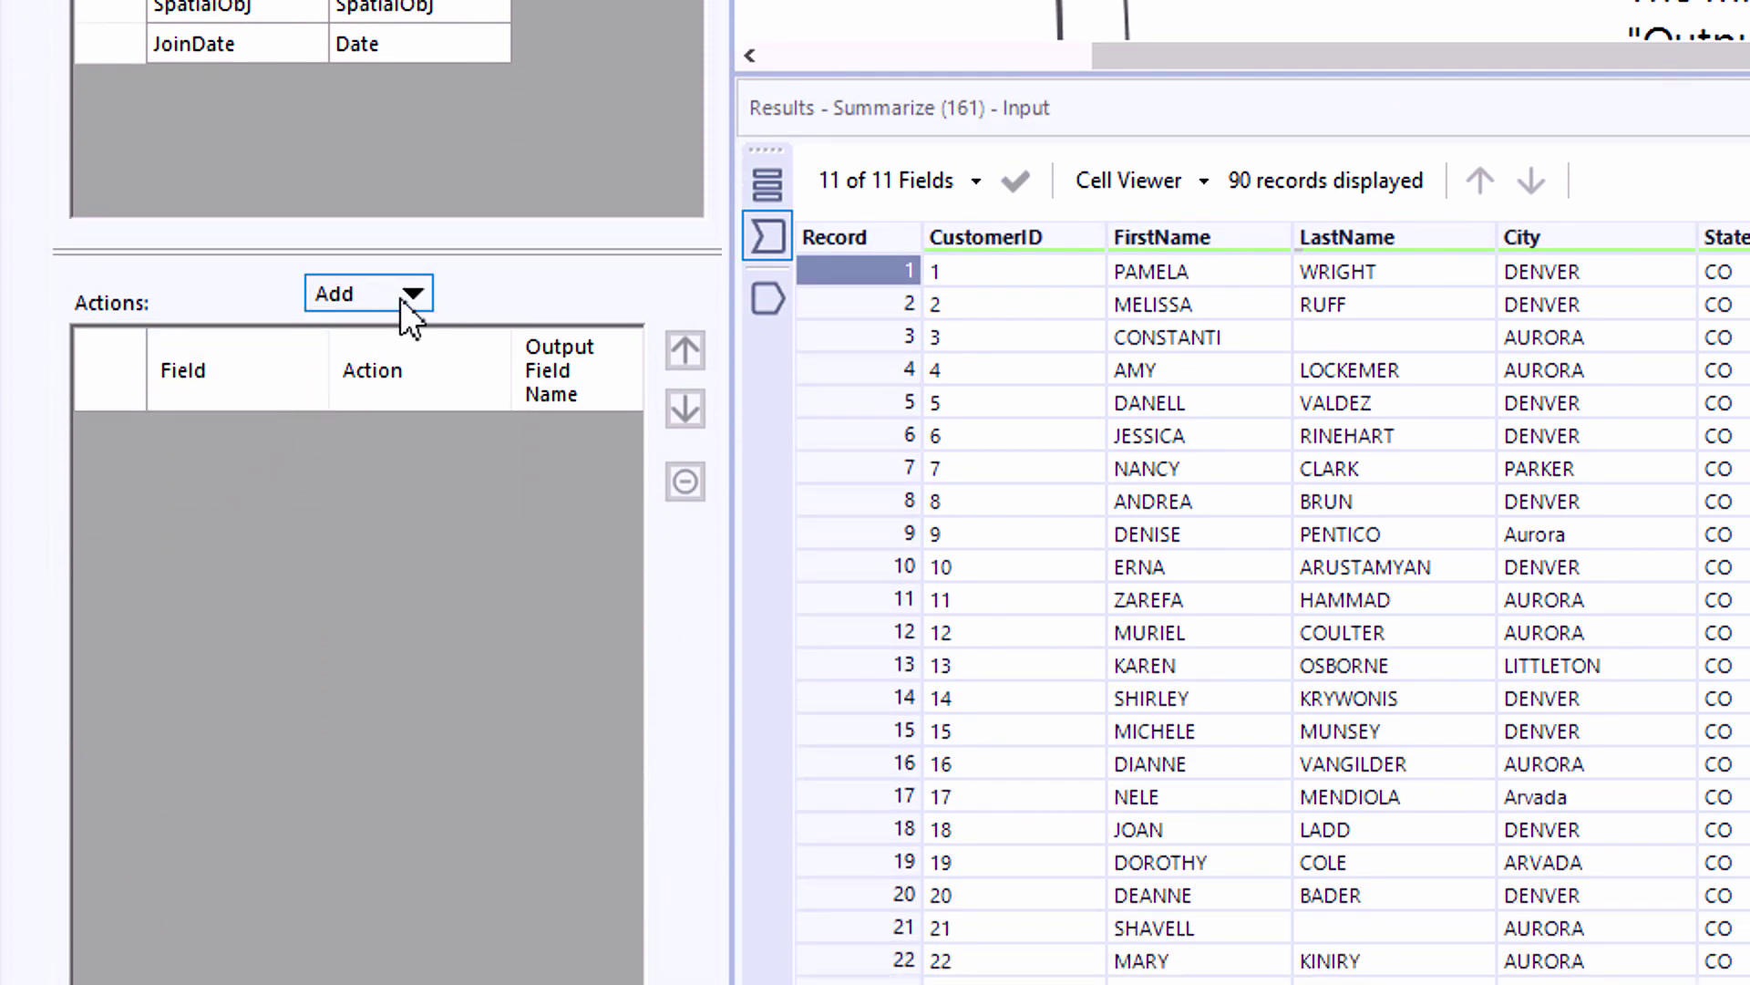
{"action": "left_click", "coordinate": [401, 298]}
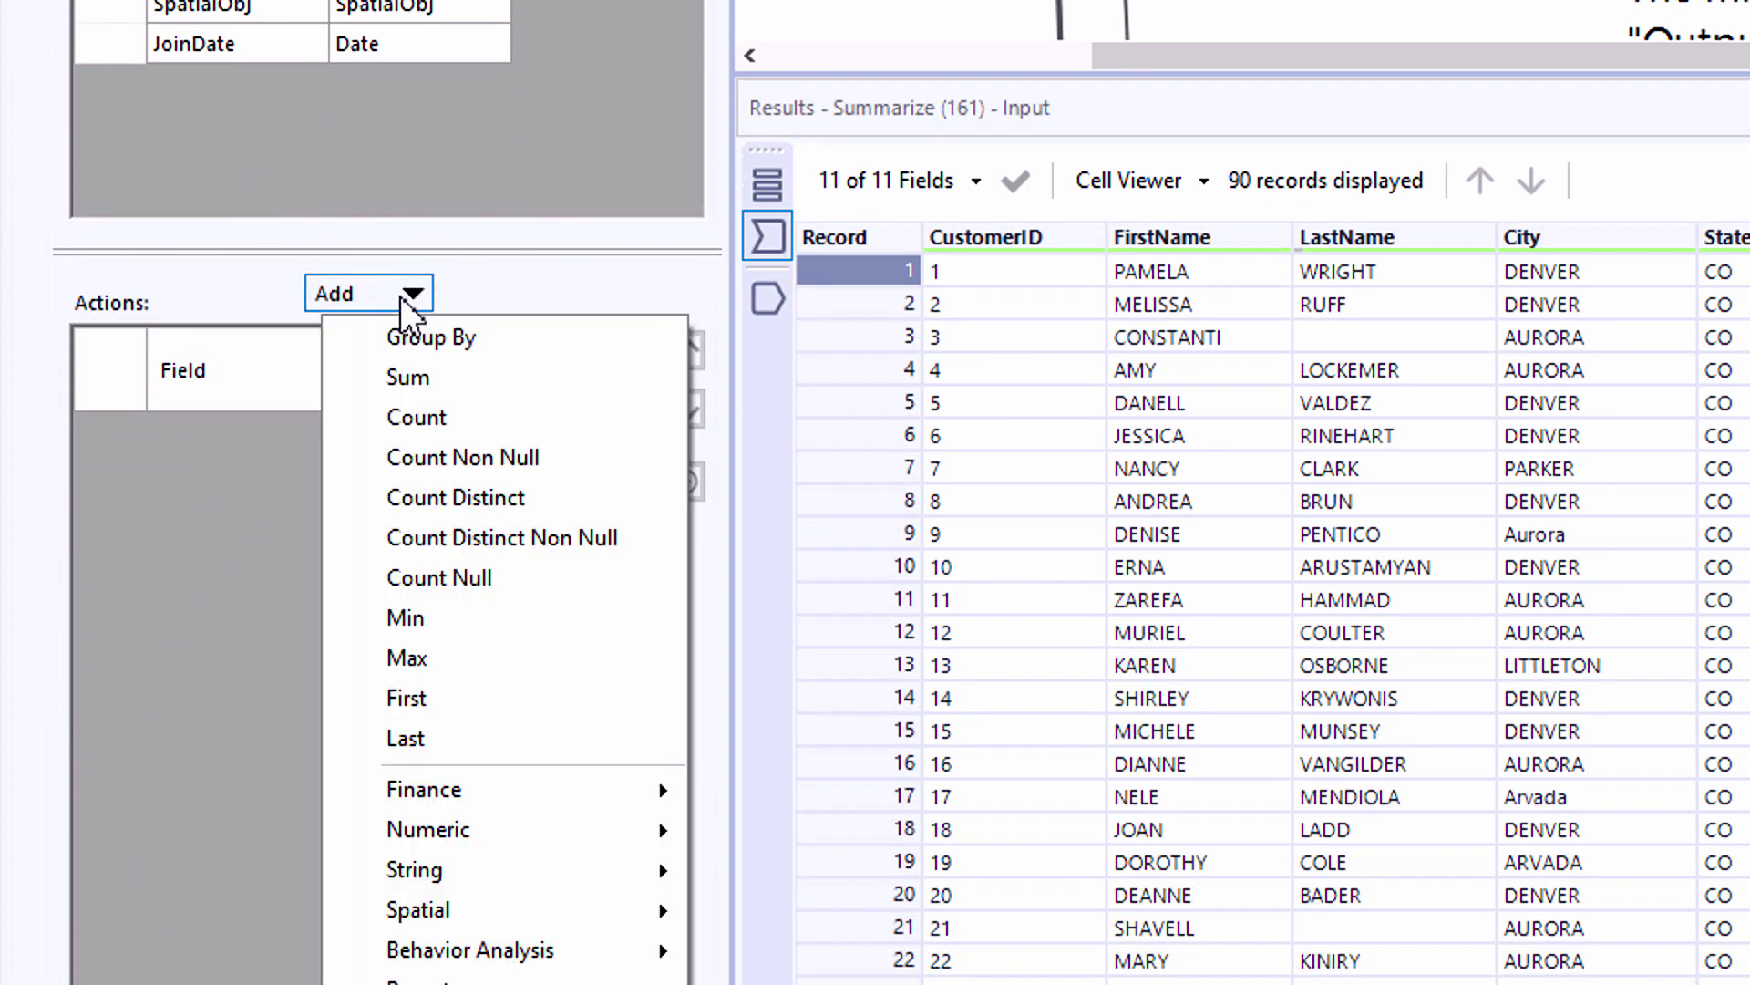
{"action": "left_click", "coordinate": [424, 374]}
{"action": "left_click", "coordinate": [449, 392]}
{"action": "left_click", "coordinate": [487, 402]}
{"action": "mouse_move", "coordinate": [500, 402]}
{"action": "left_mouse_down"}
{"action": "mouse_move", "coordinate": [357, 402]}
{"action": "mouse_move", "coordinate": [479, 404]}
{"action": "left_mouse_up"}
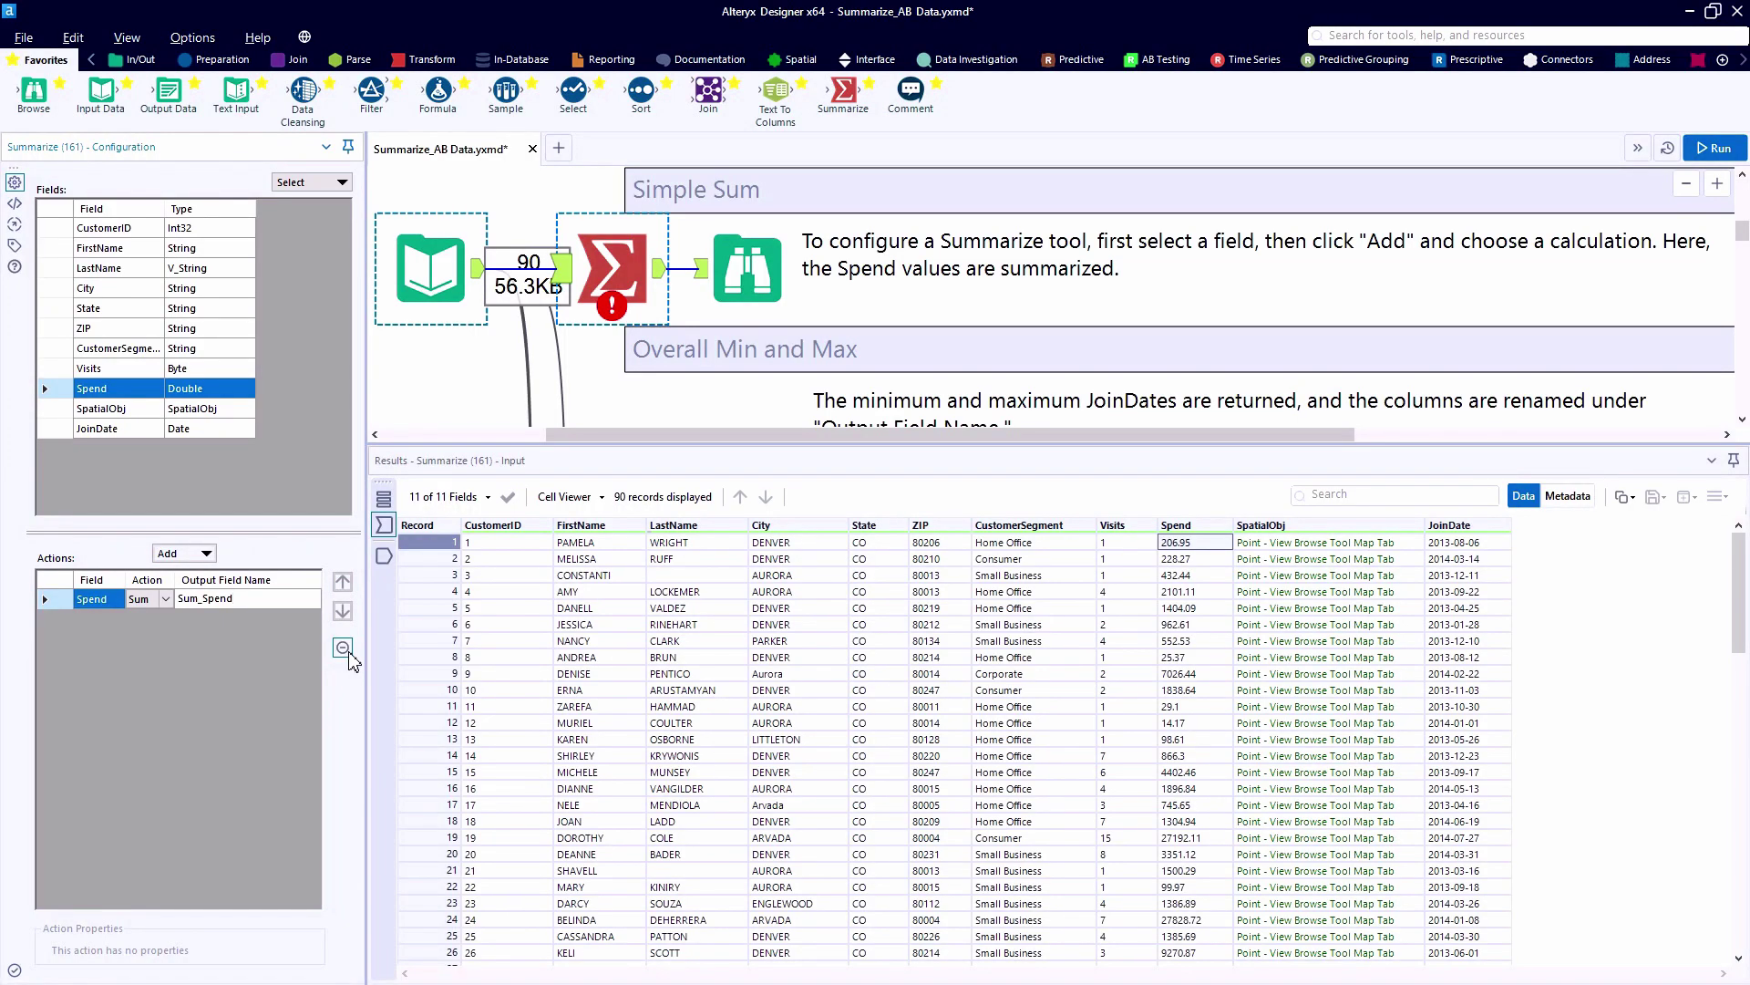
Step: Run the workflow and confirm Sum_Spend totals 238494.14 in one record
{"action": "key", "text": "ctrl+r"}
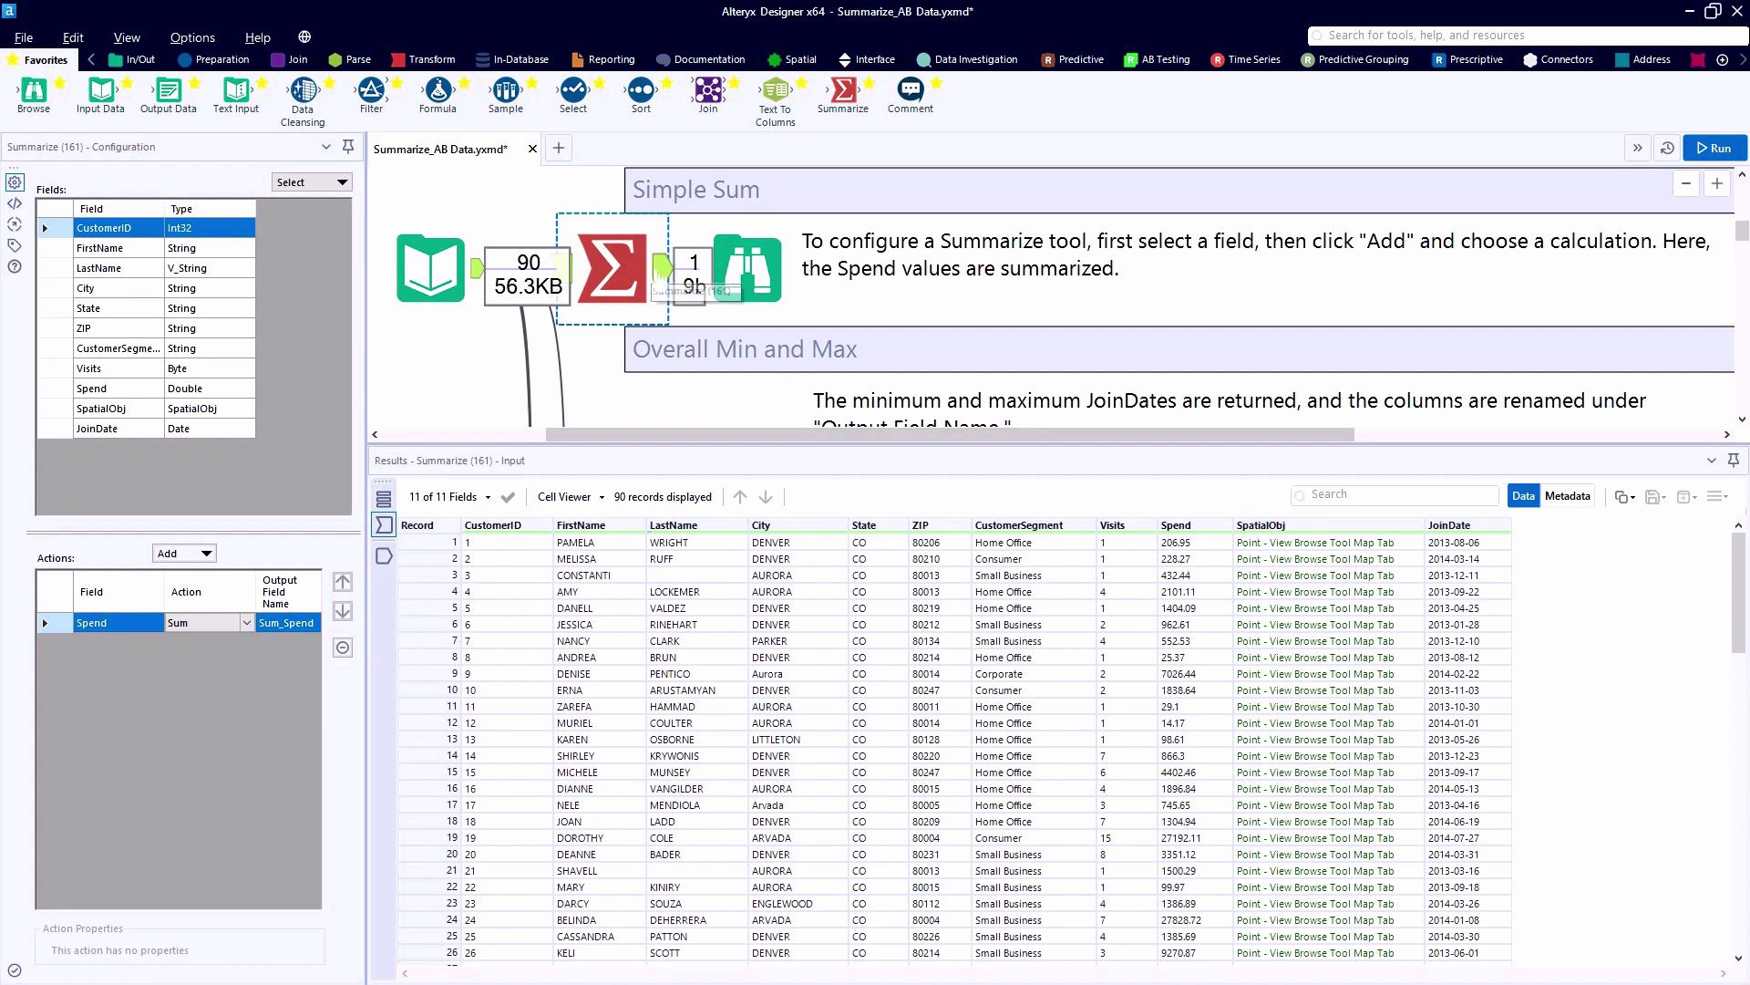
{"action": "left_click", "coordinate": [660, 268]}
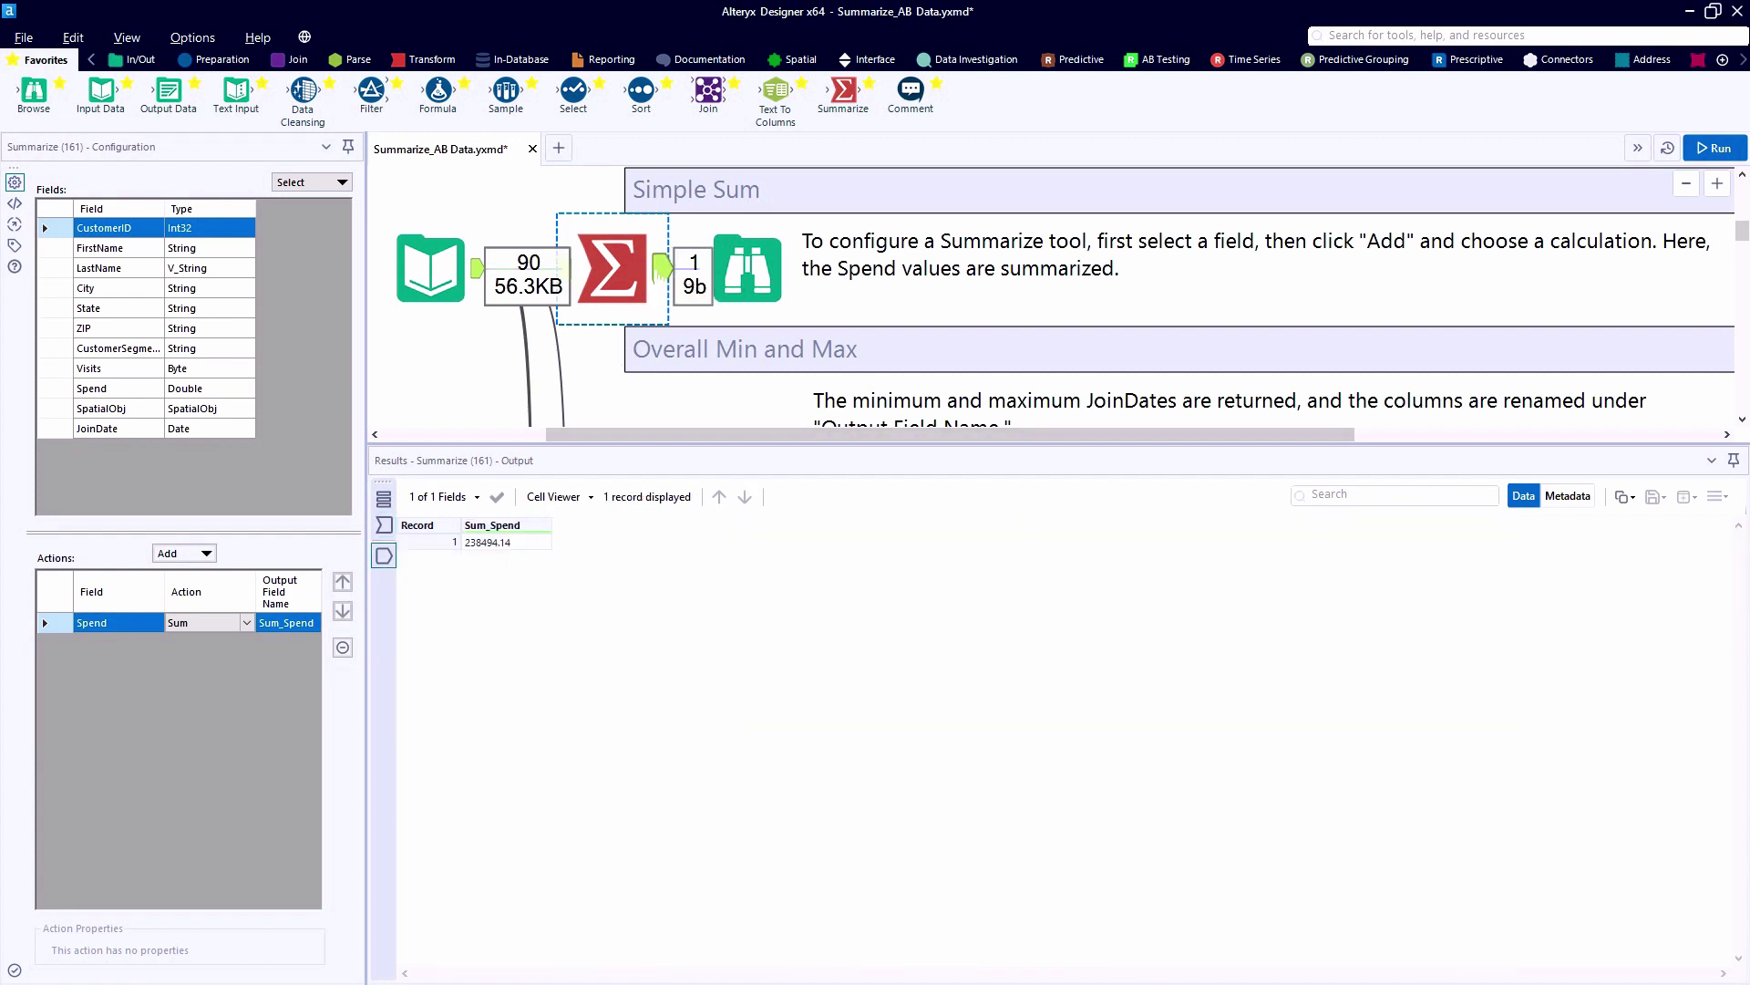
{"action": "left_click", "coordinate": [384, 525]}
{"action": "left_click", "coordinate": [384, 556]}
Step: Place a second Summarize tool in the Overall Min and Max section
{"action": "left_click_drag", "start_coordinate": [843, 91], "coordinate": [613, 381]}
{"action": "scroll", "coordinate": [627, 377], "scroll_direction": "down", "scroll_amount": 3}
{"action": "left_click_drag", "start_coordinate": [629, 225], "coordinate": [636, 259]}
Step: Add Min and Max calculations on the JoinDate field
{"action": "left_click", "coordinate": [562, 276]}
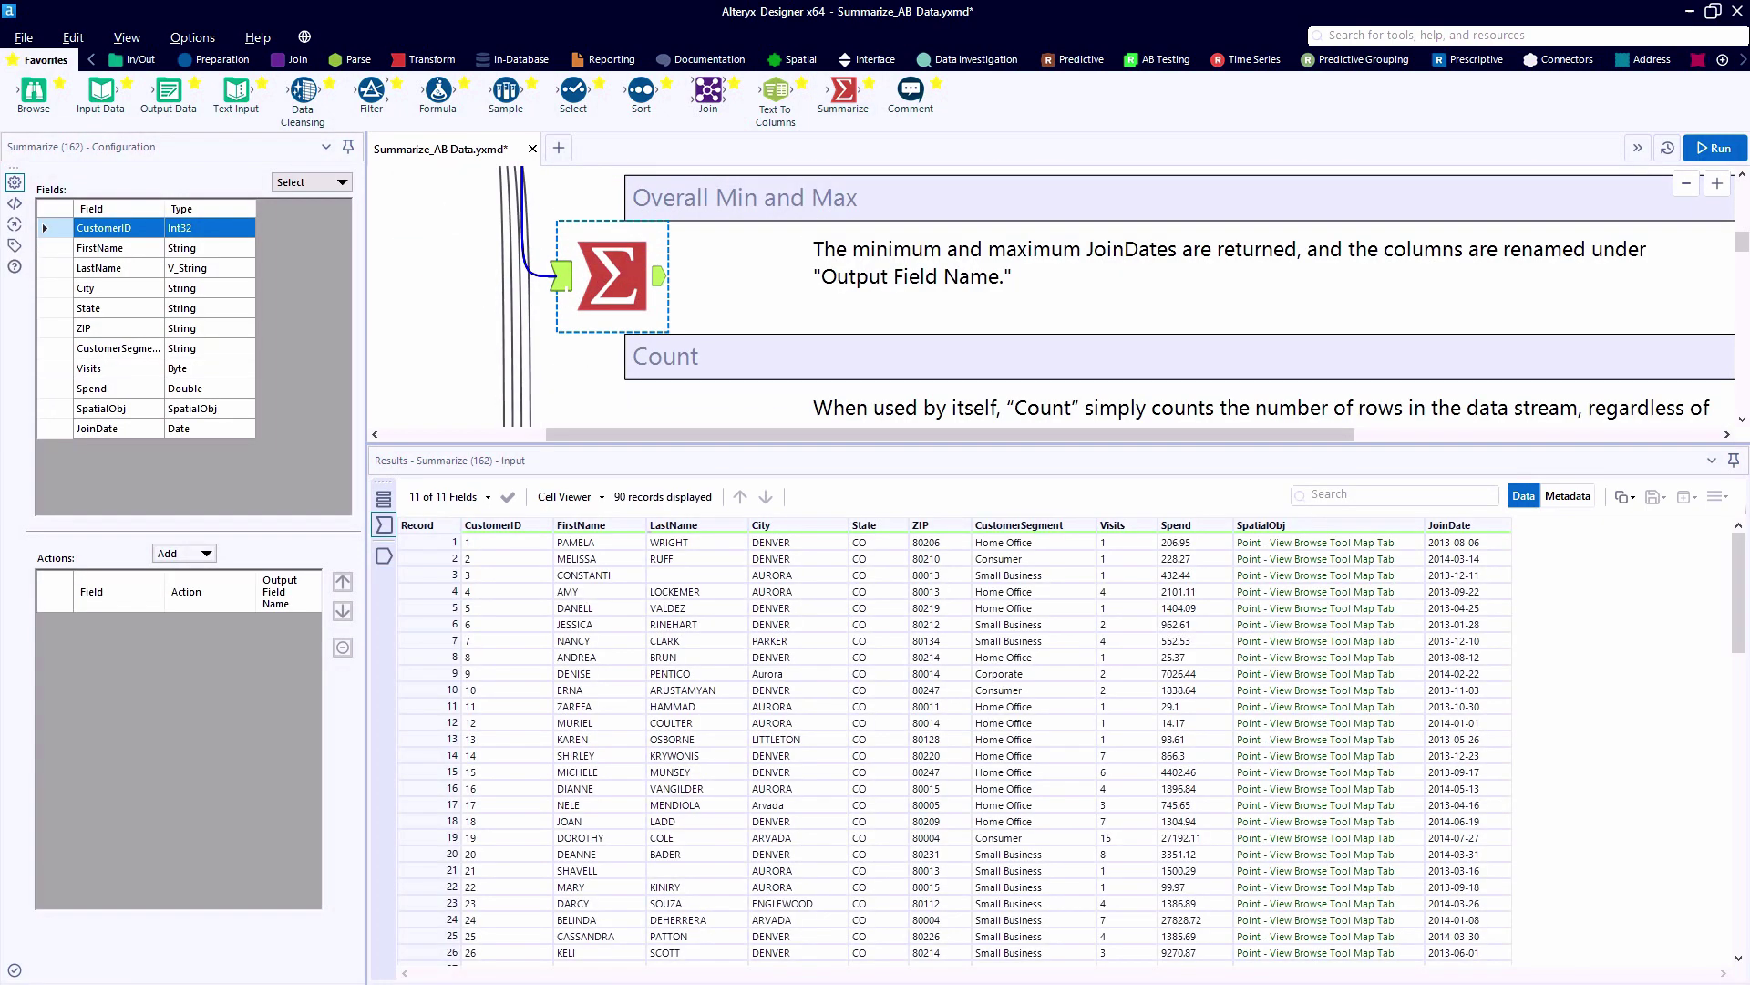
{"action": "left_click", "coordinate": [113, 429]}
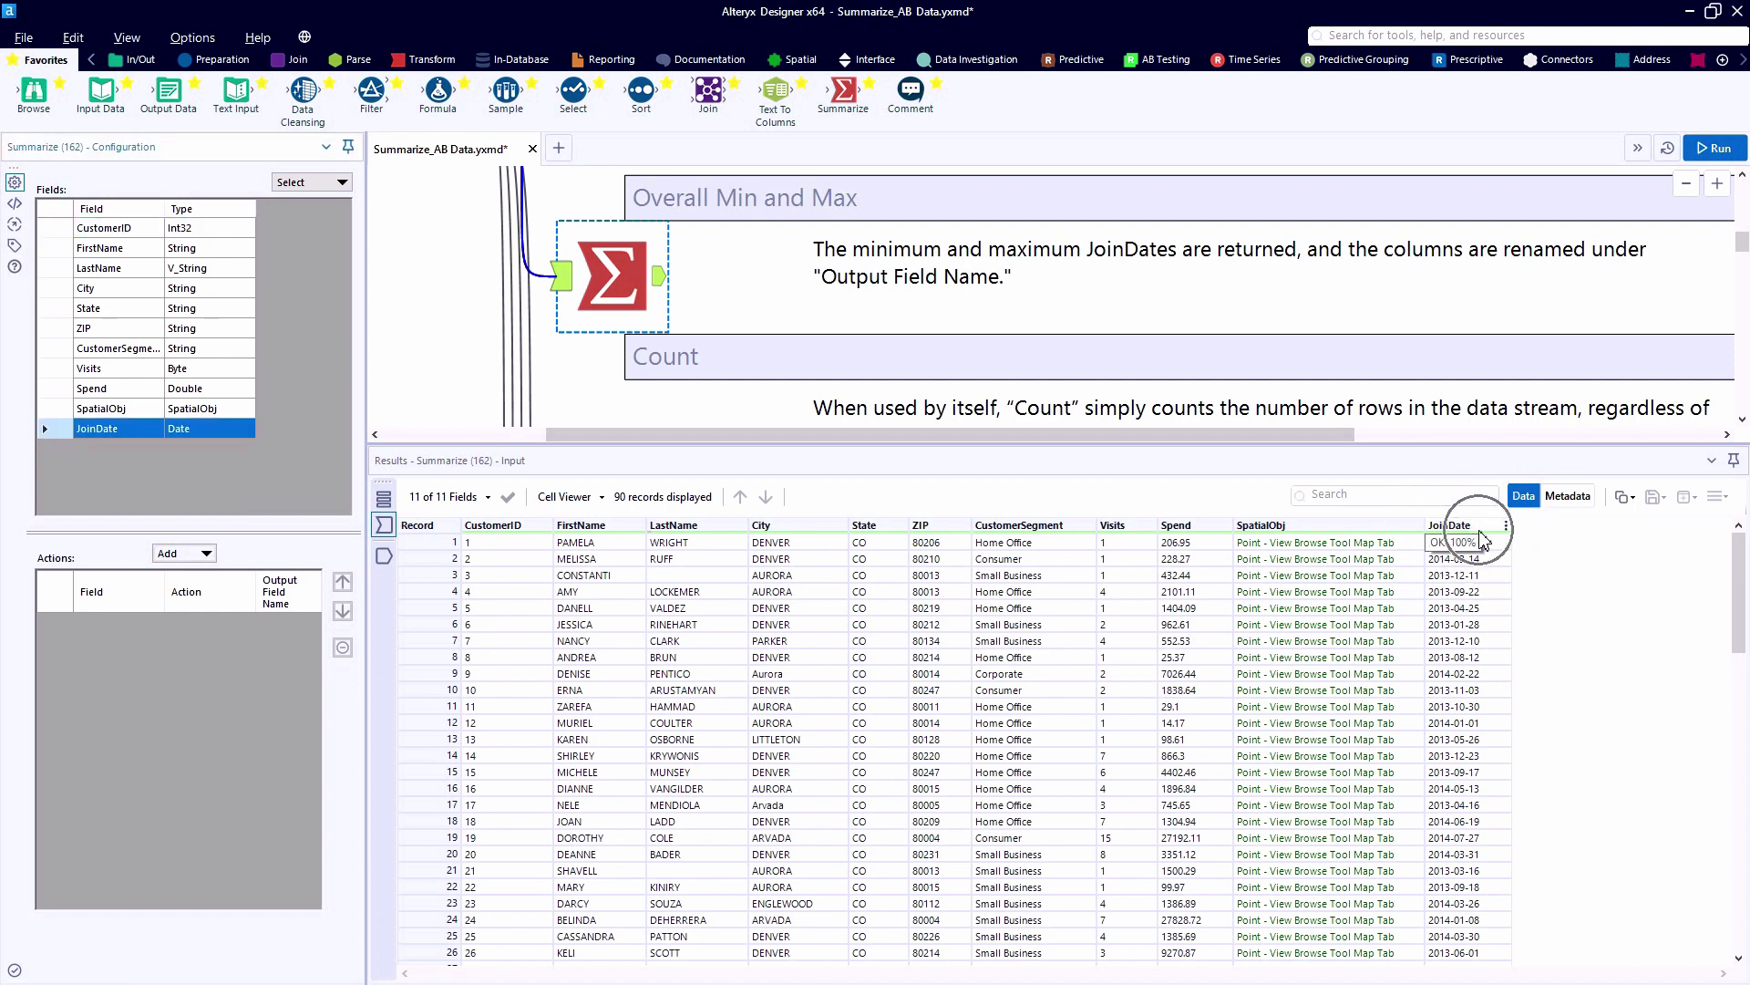
{"action": "left_click", "coordinate": [207, 553]}
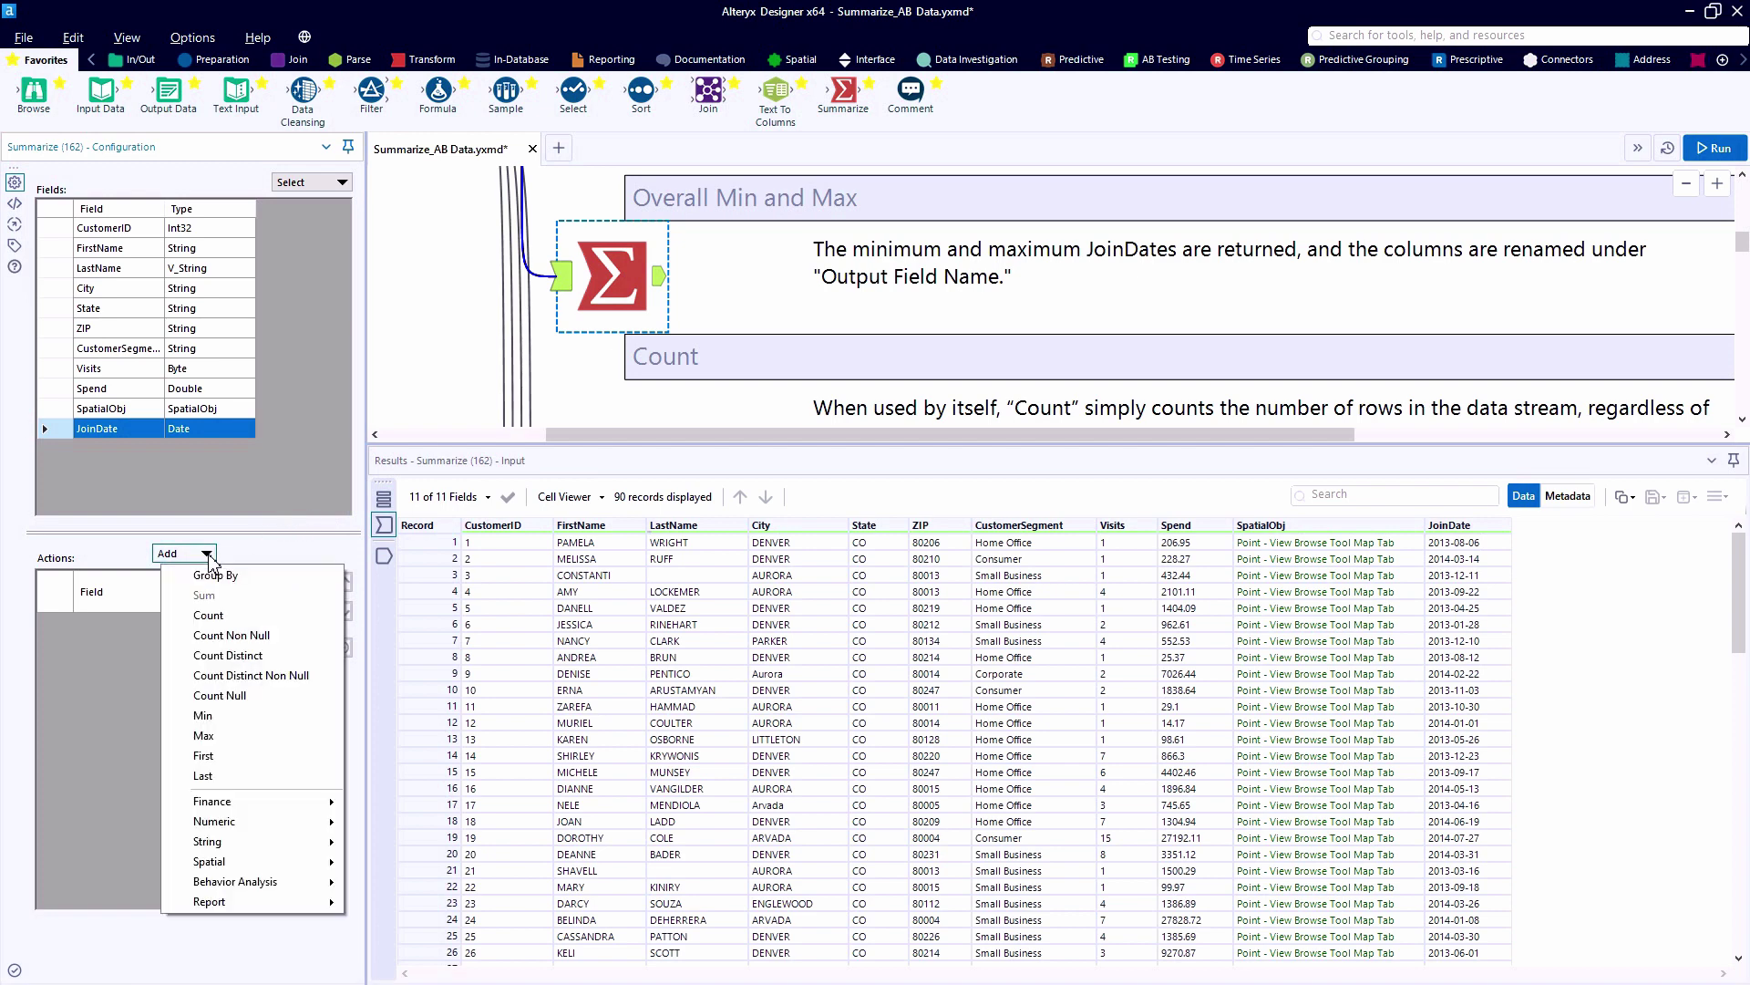
{"action": "left_click", "coordinate": [227, 717]}
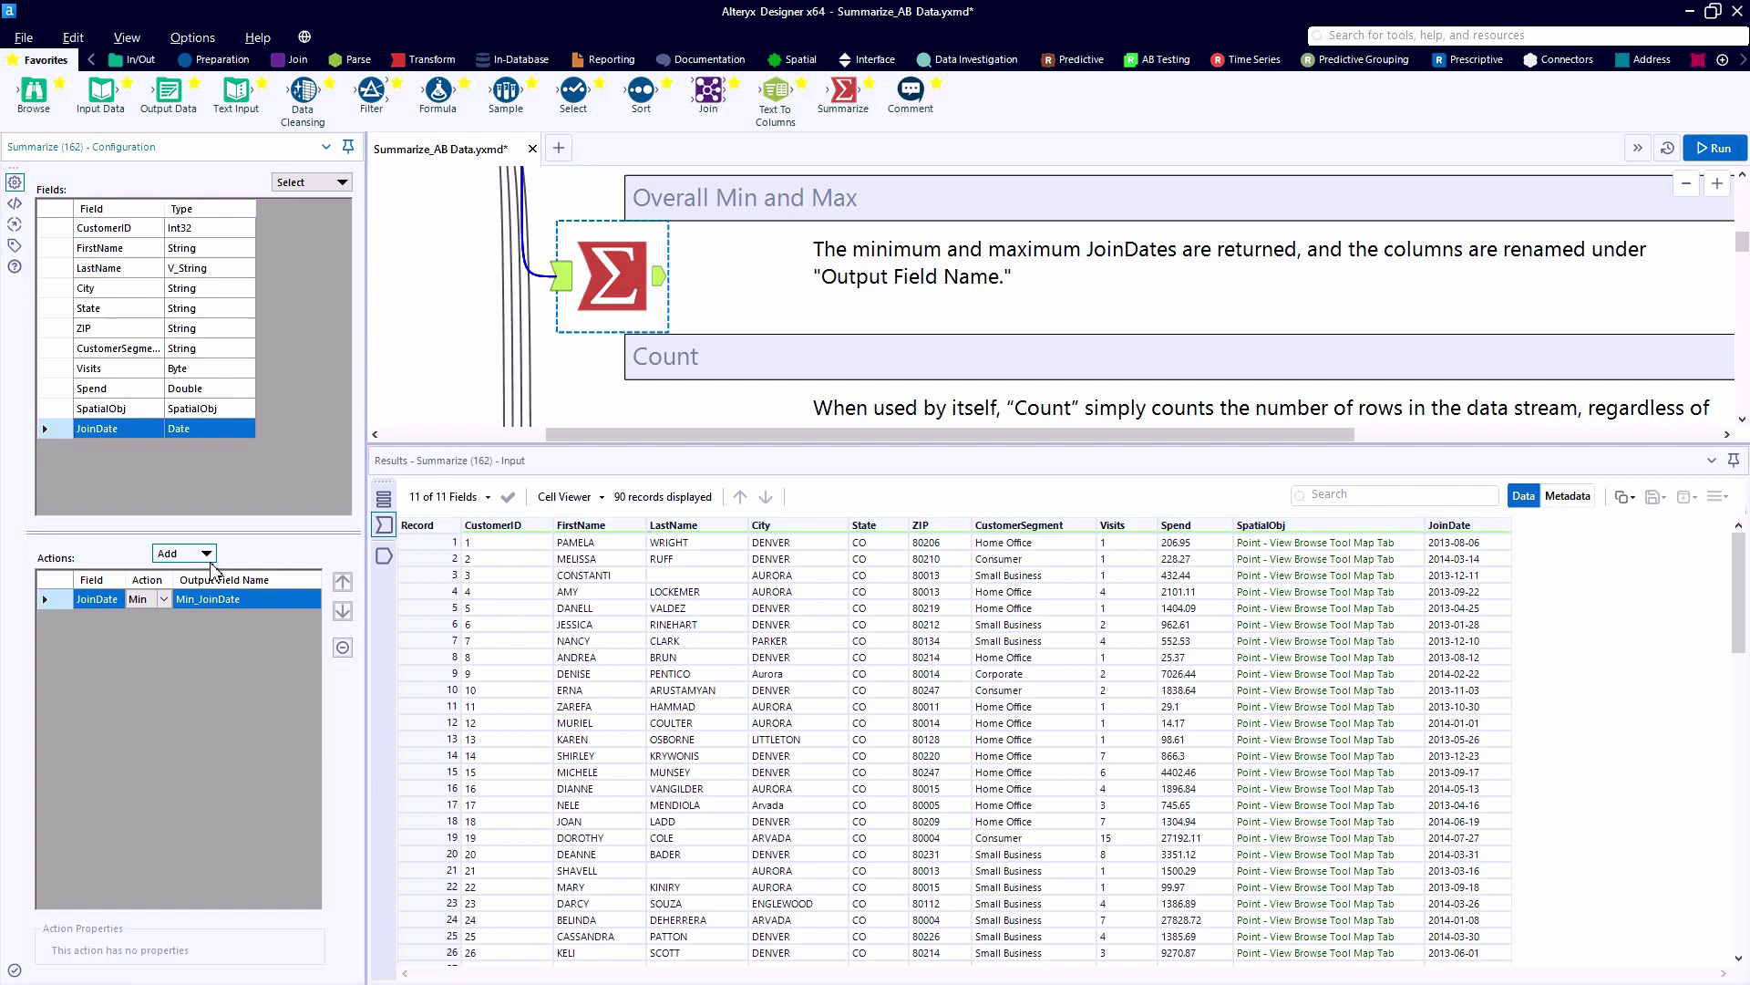
{"action": "left_click", "coordinate": [208, 555]}
{"action": "left_click", "coordinate": [227, 737]}
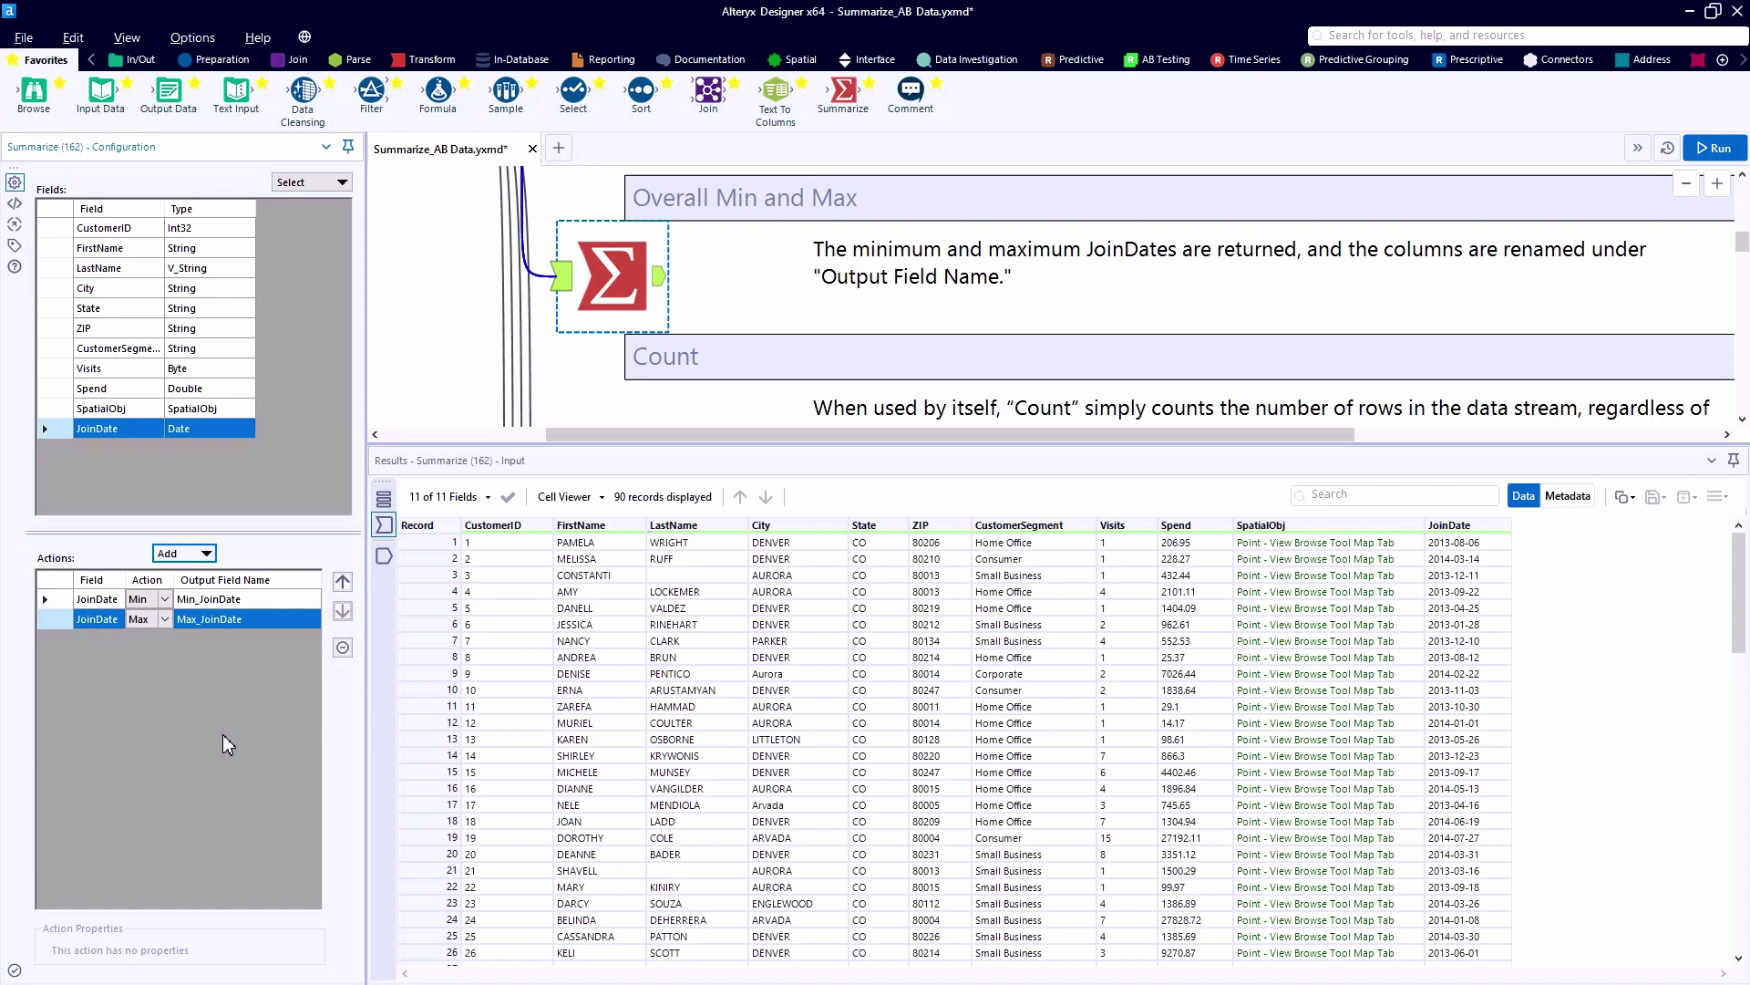
Step: Run and verify Min_JoinDate 2013-01-01 and Max_JoinDate 2014-08-15
{"action": "left_click", "coordinate": [598, 345]}
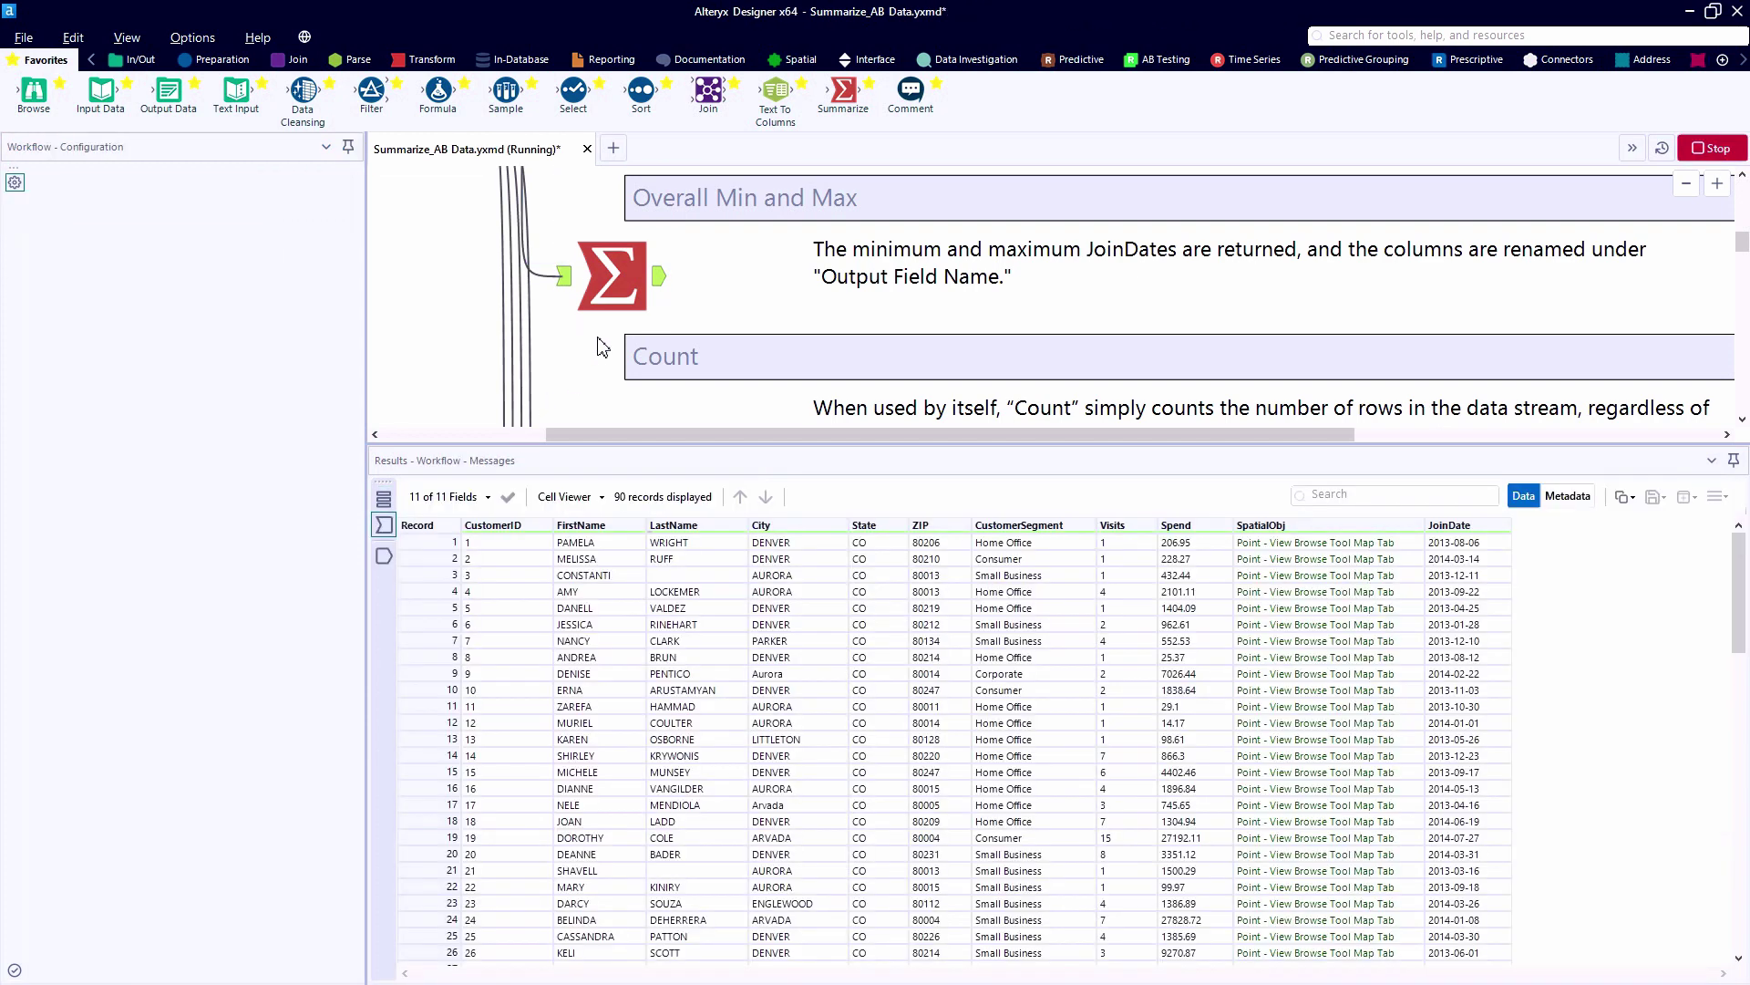
{"action": "left_click", "coordinate": [655, 294]}
{"action": "left_click", "coordinate": [663, 278]}
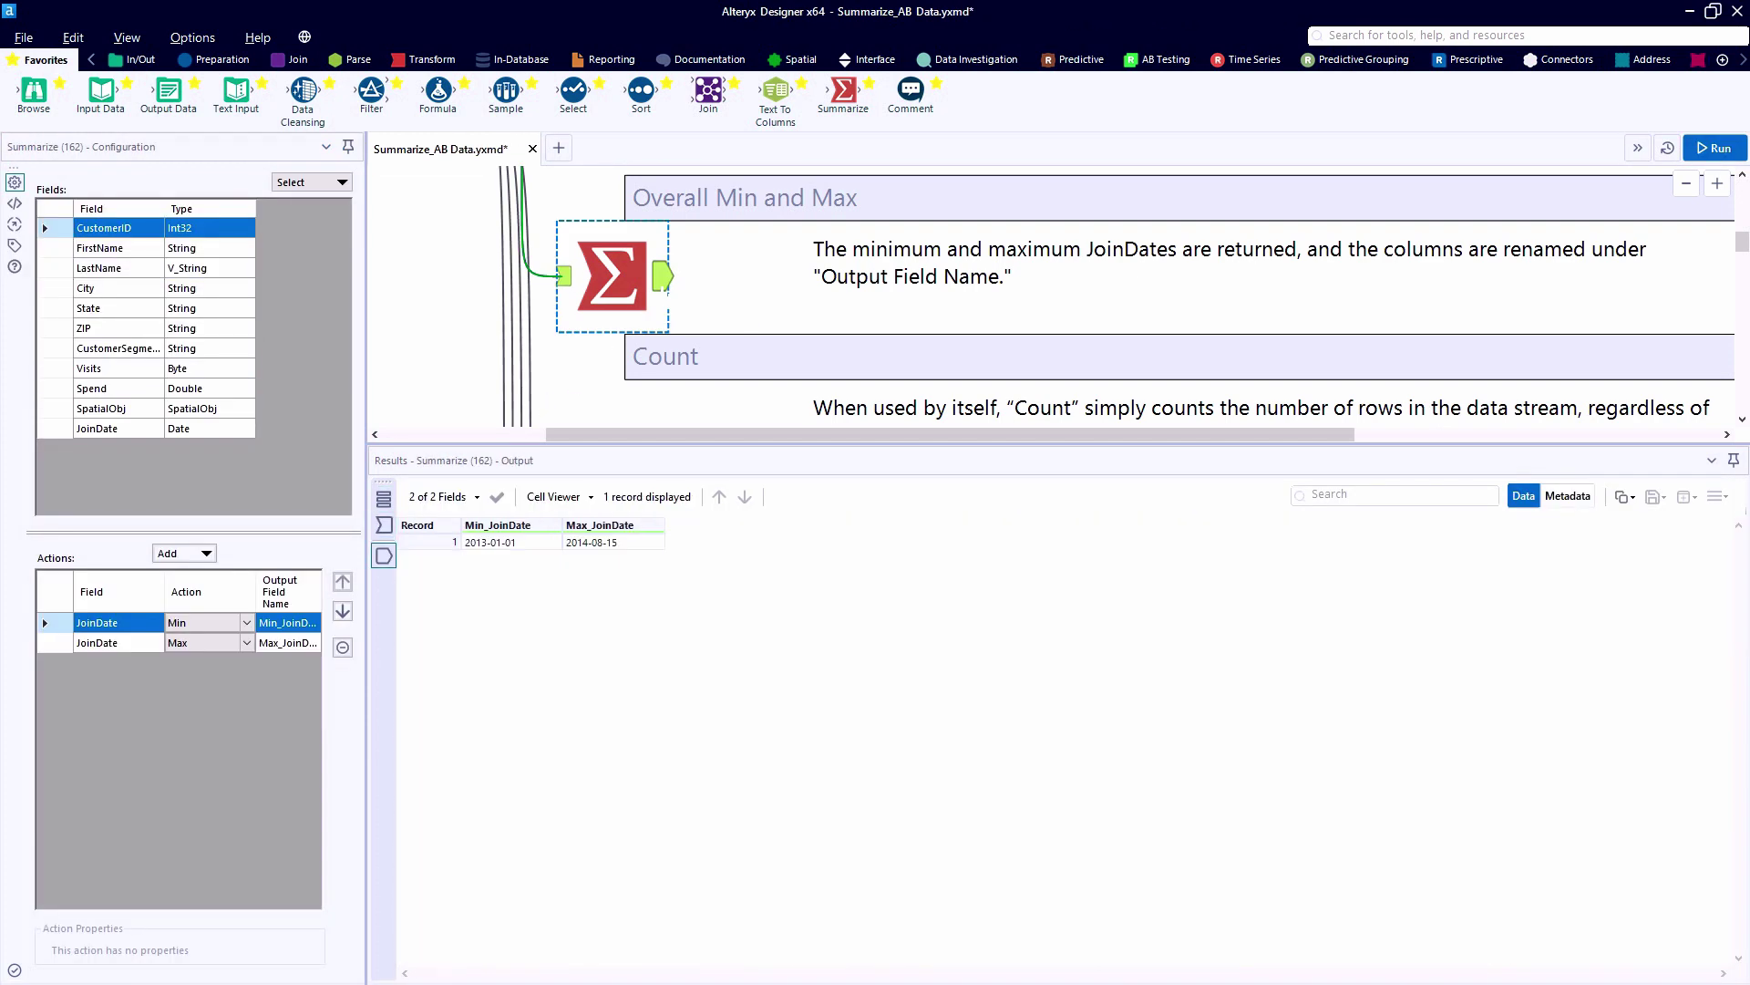
{"action": "left_click", "coordinate": [563, 275]}
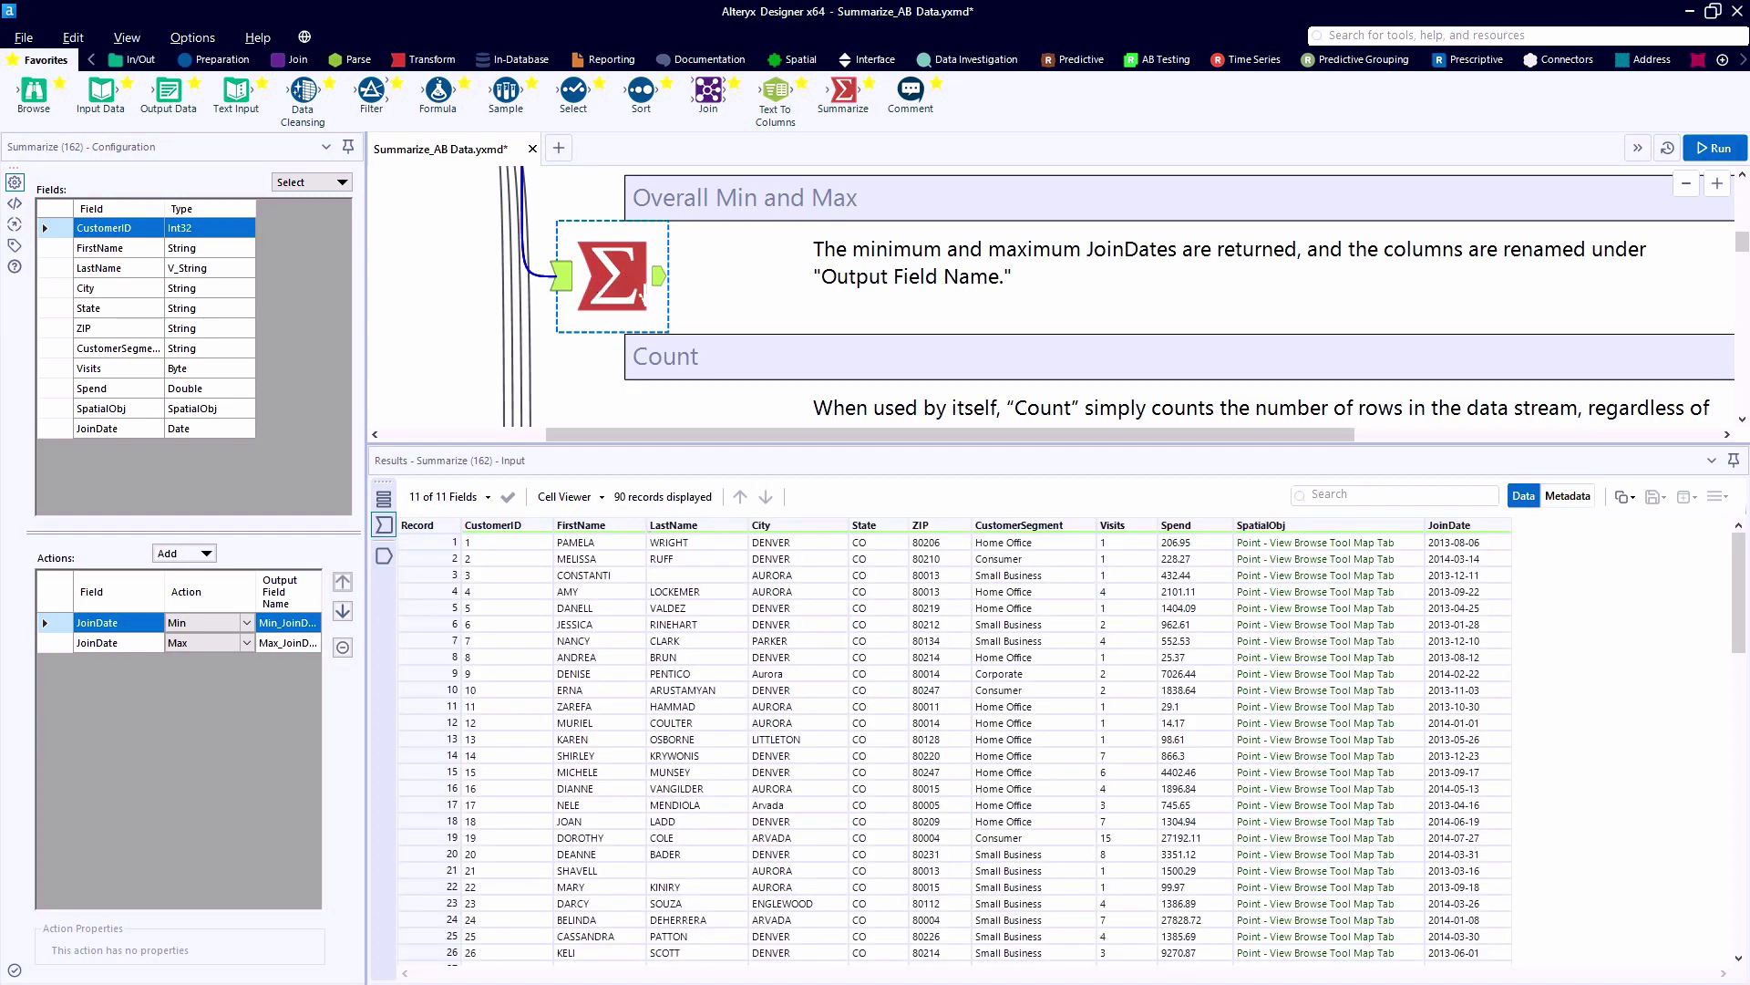
{"action": "left_click", "coordinate": [660, 279]}
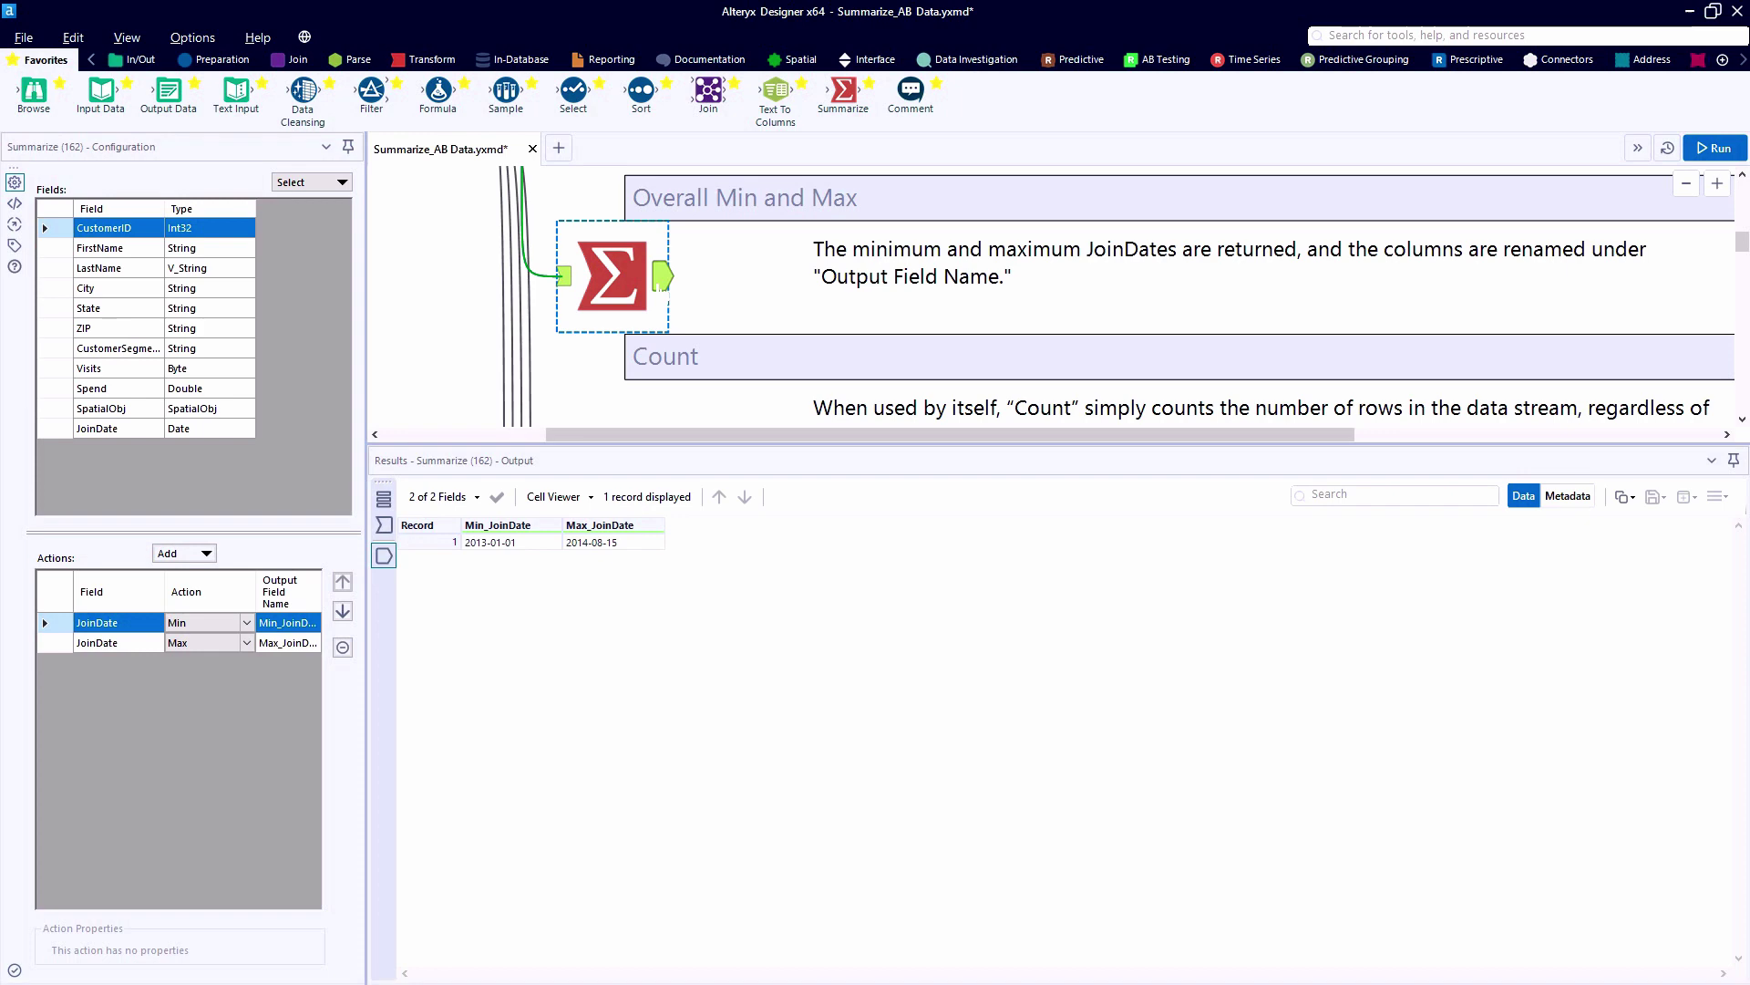
{"action": "scroll", "coordinate": [547, 273], "scroll_direction": "up", "scroll_amount": 2}
{"action": "mouse_move", "coordinate": [456, 271]}
{"action": "left_mouse_down"}
{"action": "mouse_move", "coordinate": [456, 401]}
{"action": "mouse_move", "coordinate": [440, 248]}
{"action": "mouse_move", "coordinate": [439, 293]}
{"action": "left_mouse_up"}
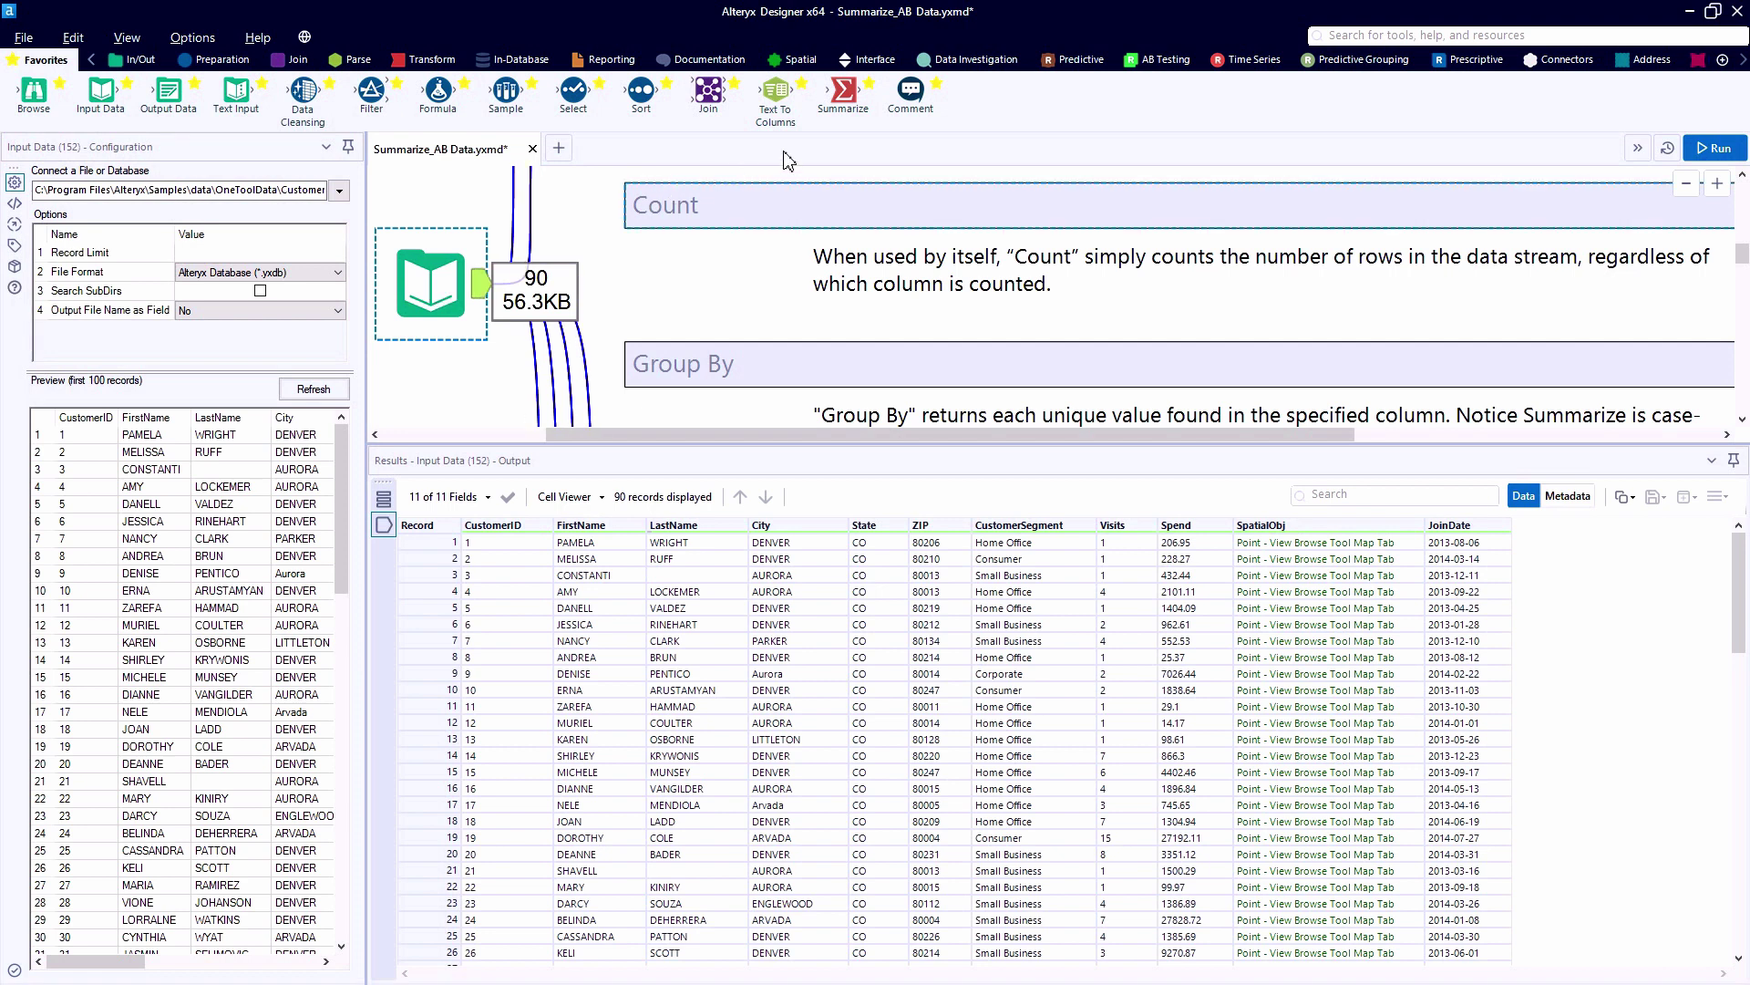
Step: Add a Summarize tool counting CustomerID in the Count section, returning 90
{"action": "left_click_drag", "start_coordinate": [841, 114], "coordinate": [627, 224]}
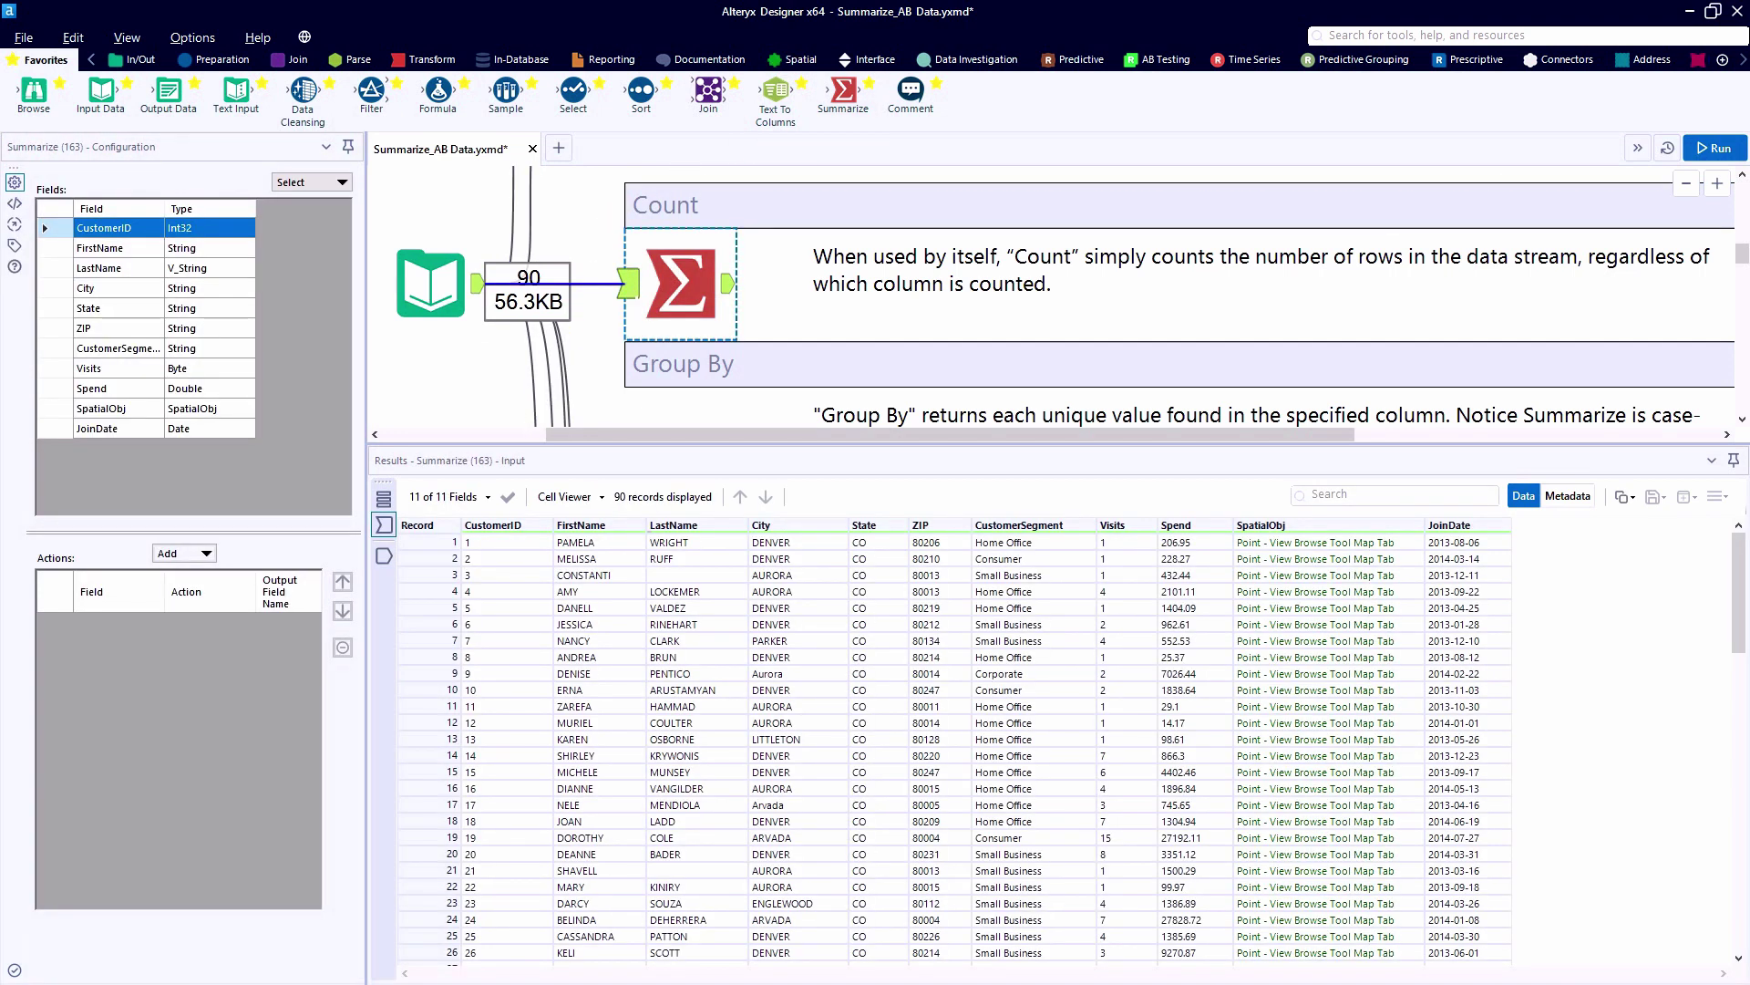
{"action": "left_click", "coordinate": [628, 502]}
{"action": "left_click", "coordinate": [527, 274]}
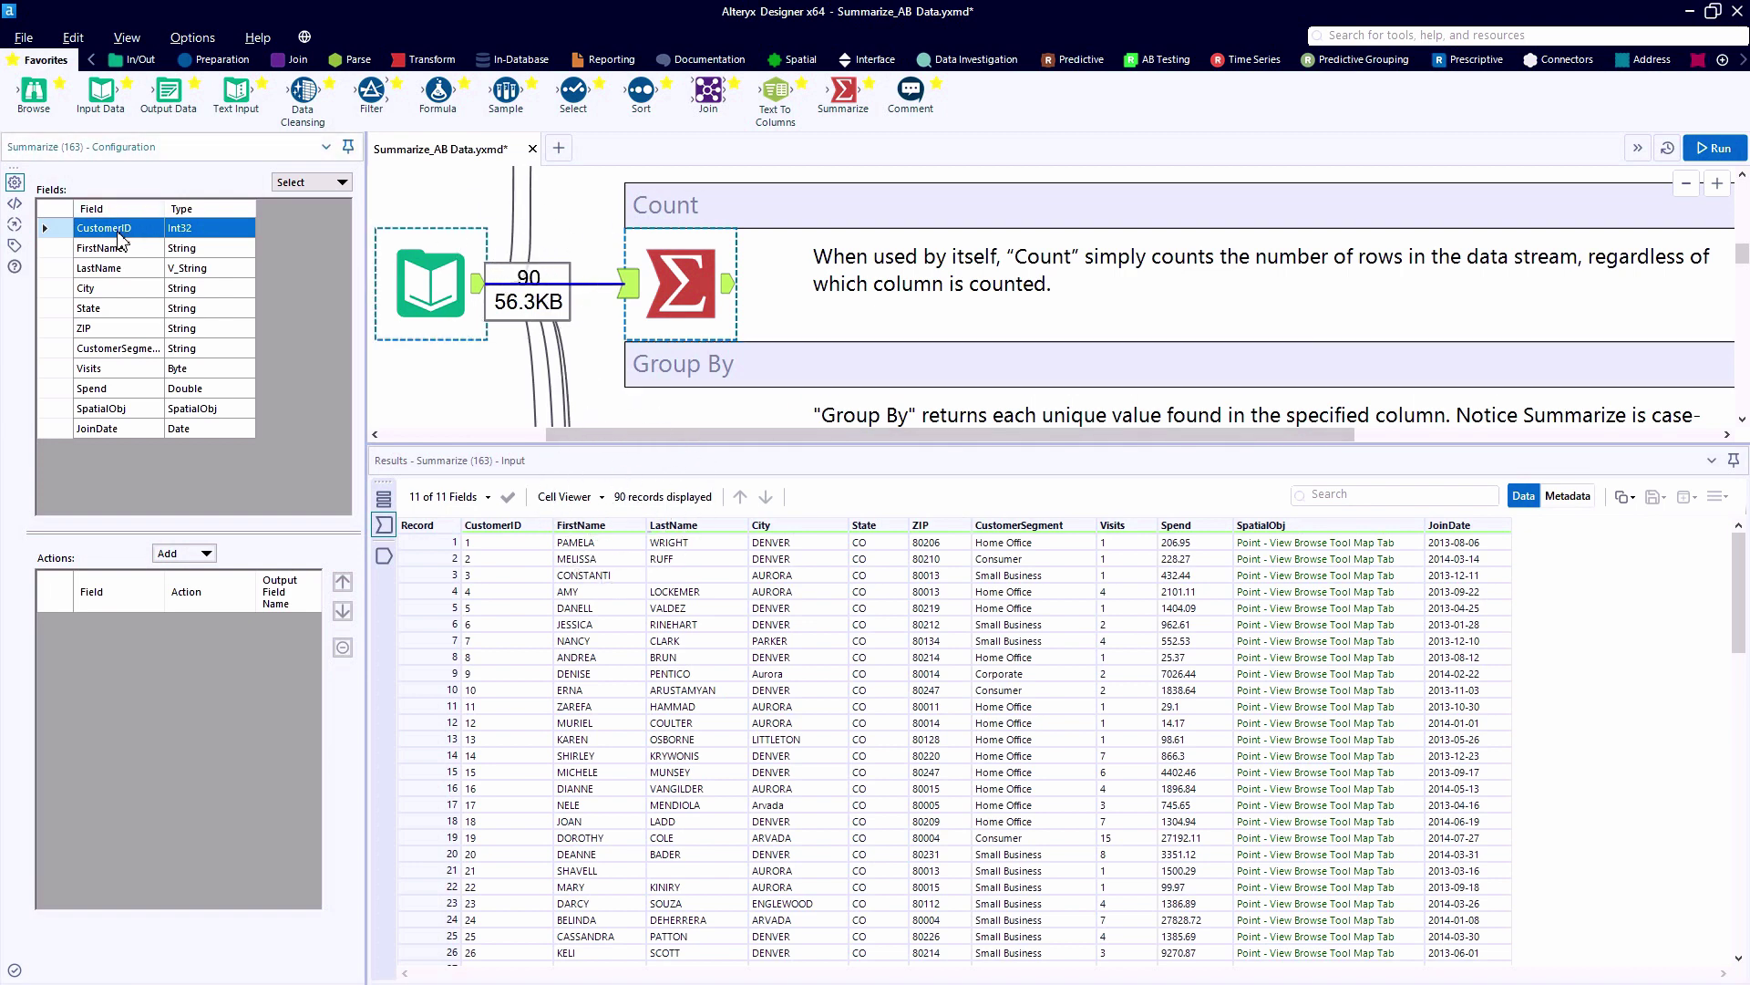
{"action": "left_click", "coordinate": [193, 554]}
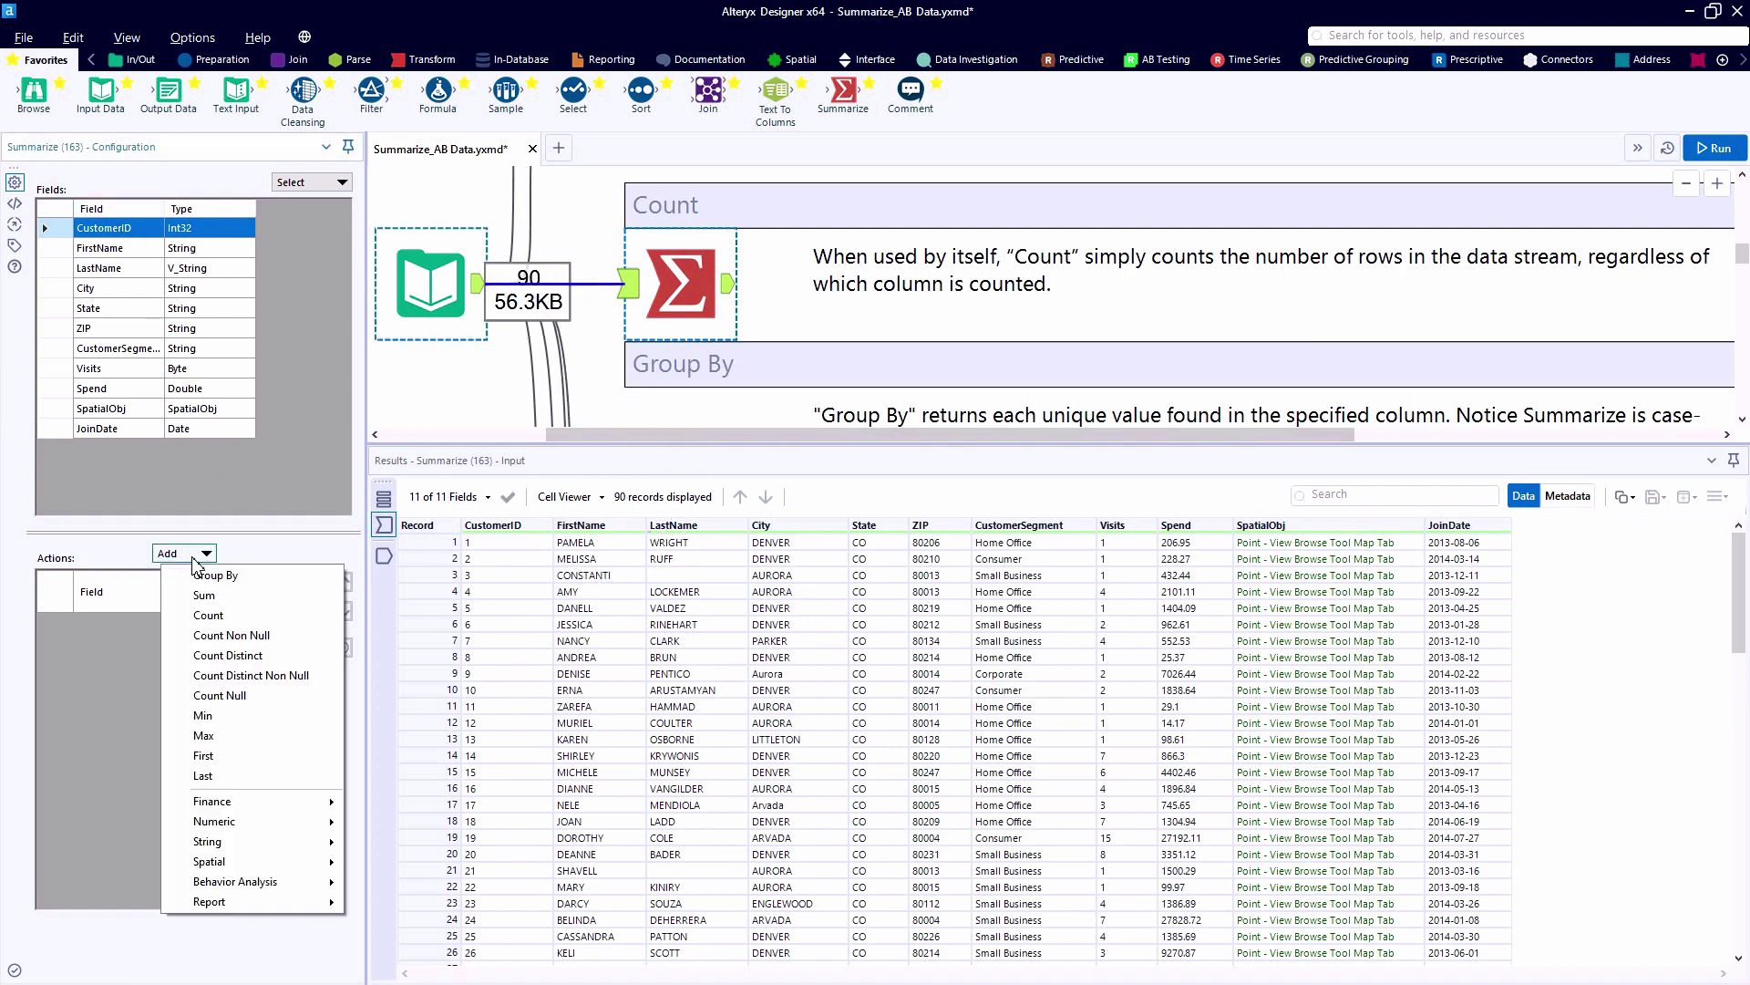
{"action": "left_click", "coordinate": [226, 613]}
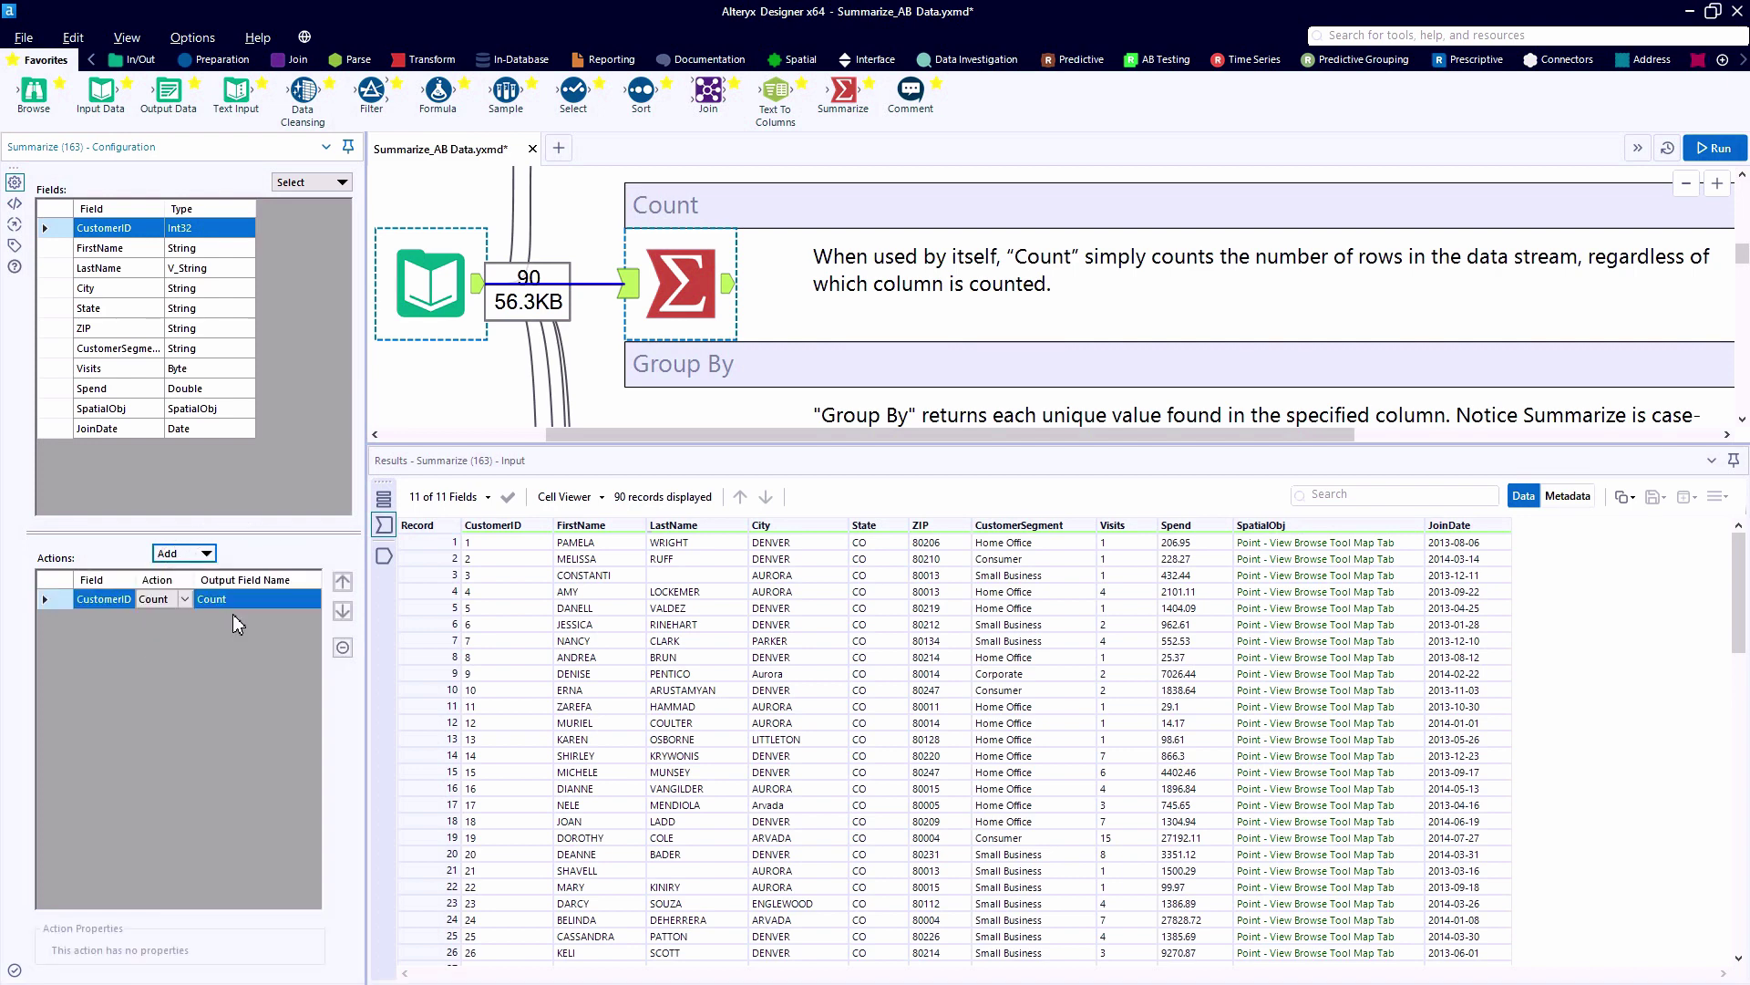
{"action": "key", "text": "ctrl+r"}
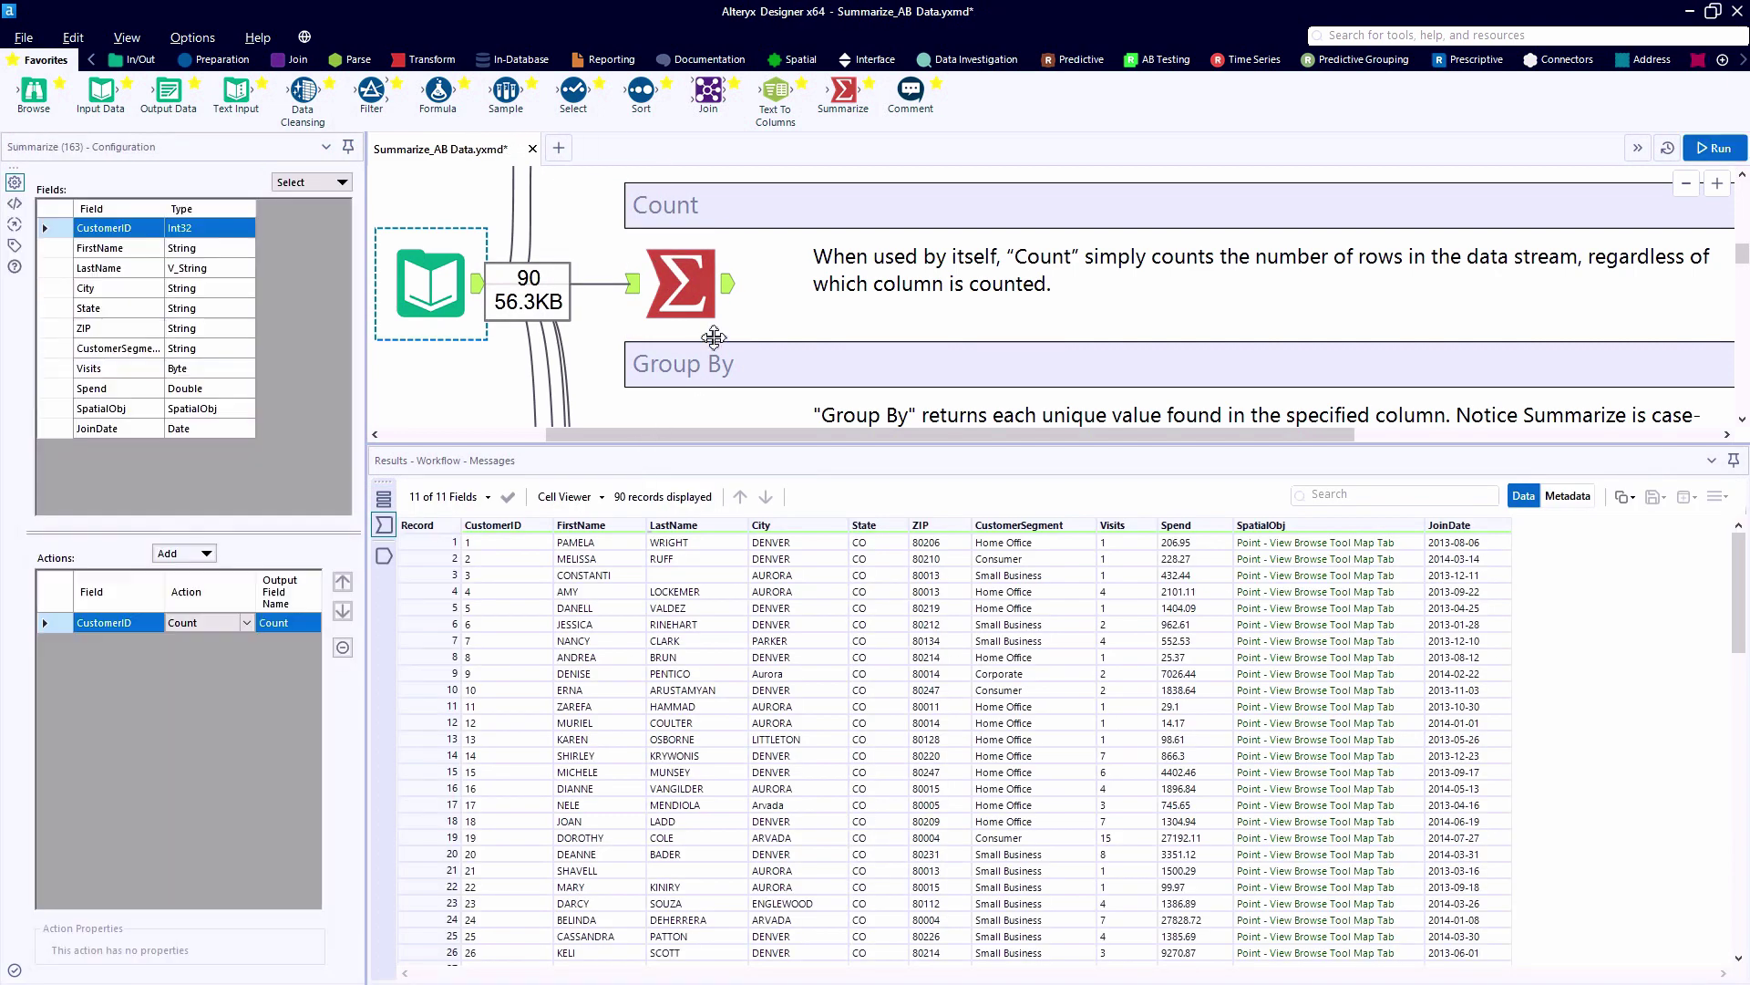
{"action": "left_click", "coordinate": [384, 555]}
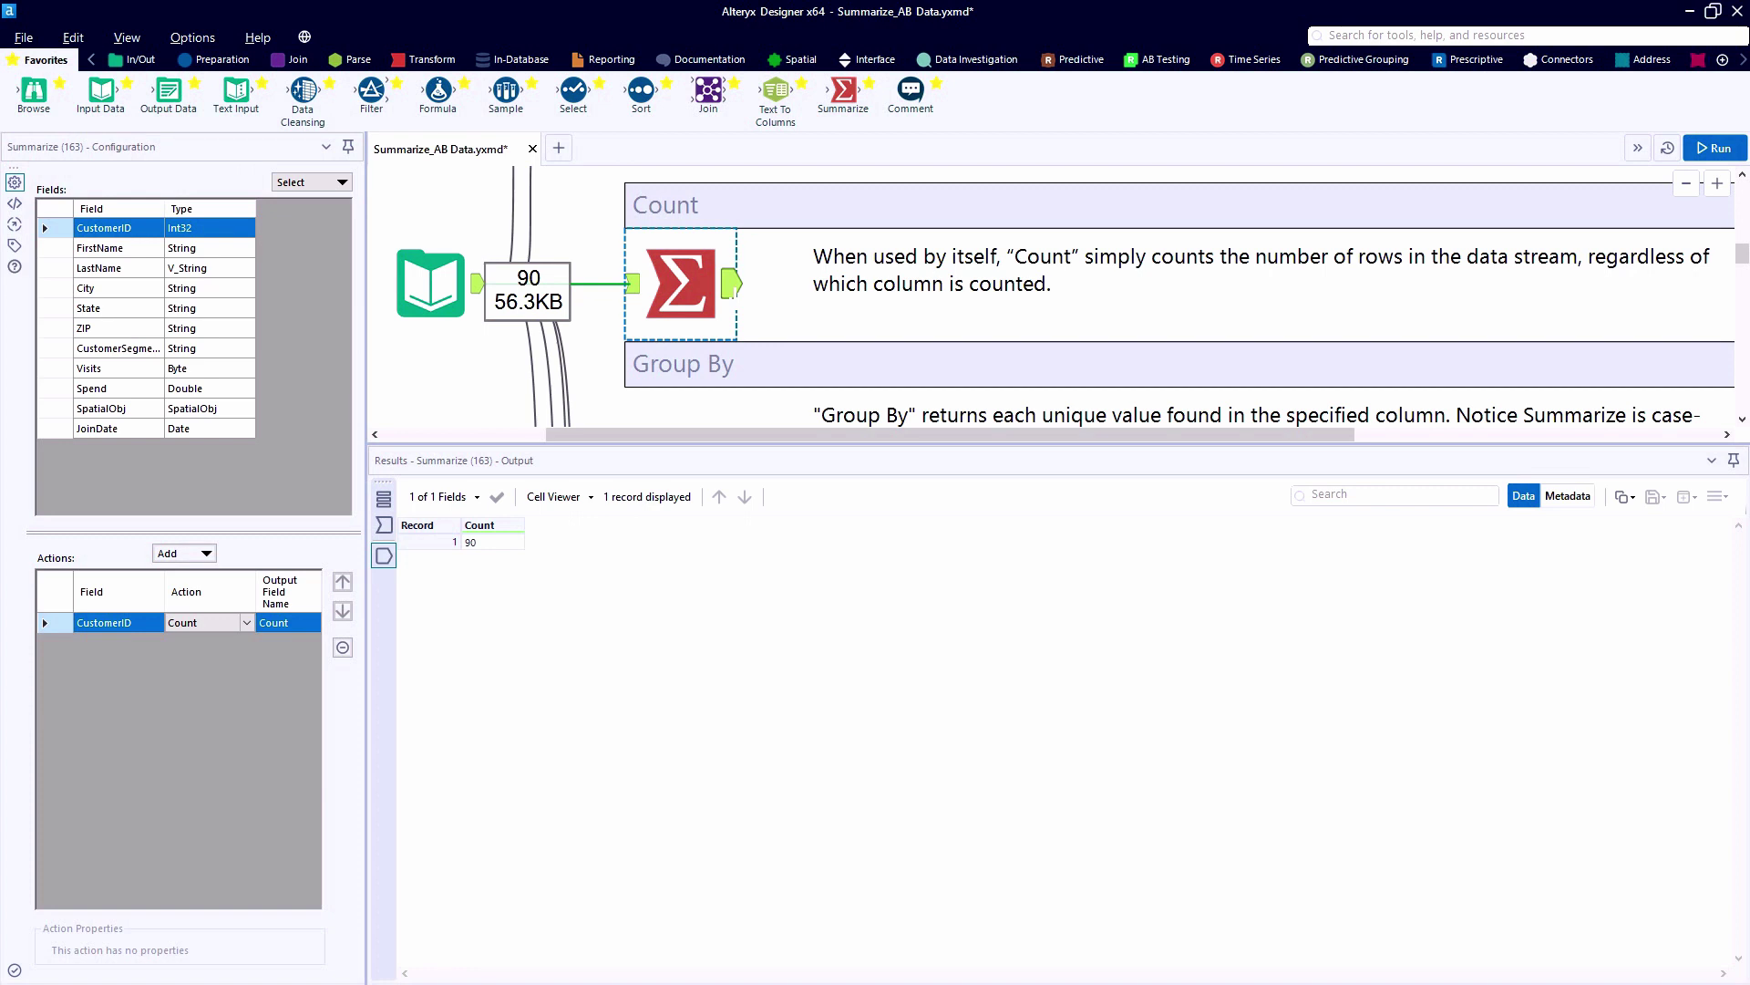
{"action": "scroll", "coordinate": [1048, 292], "scroll_direction": "down", "scroll_amount": 1}
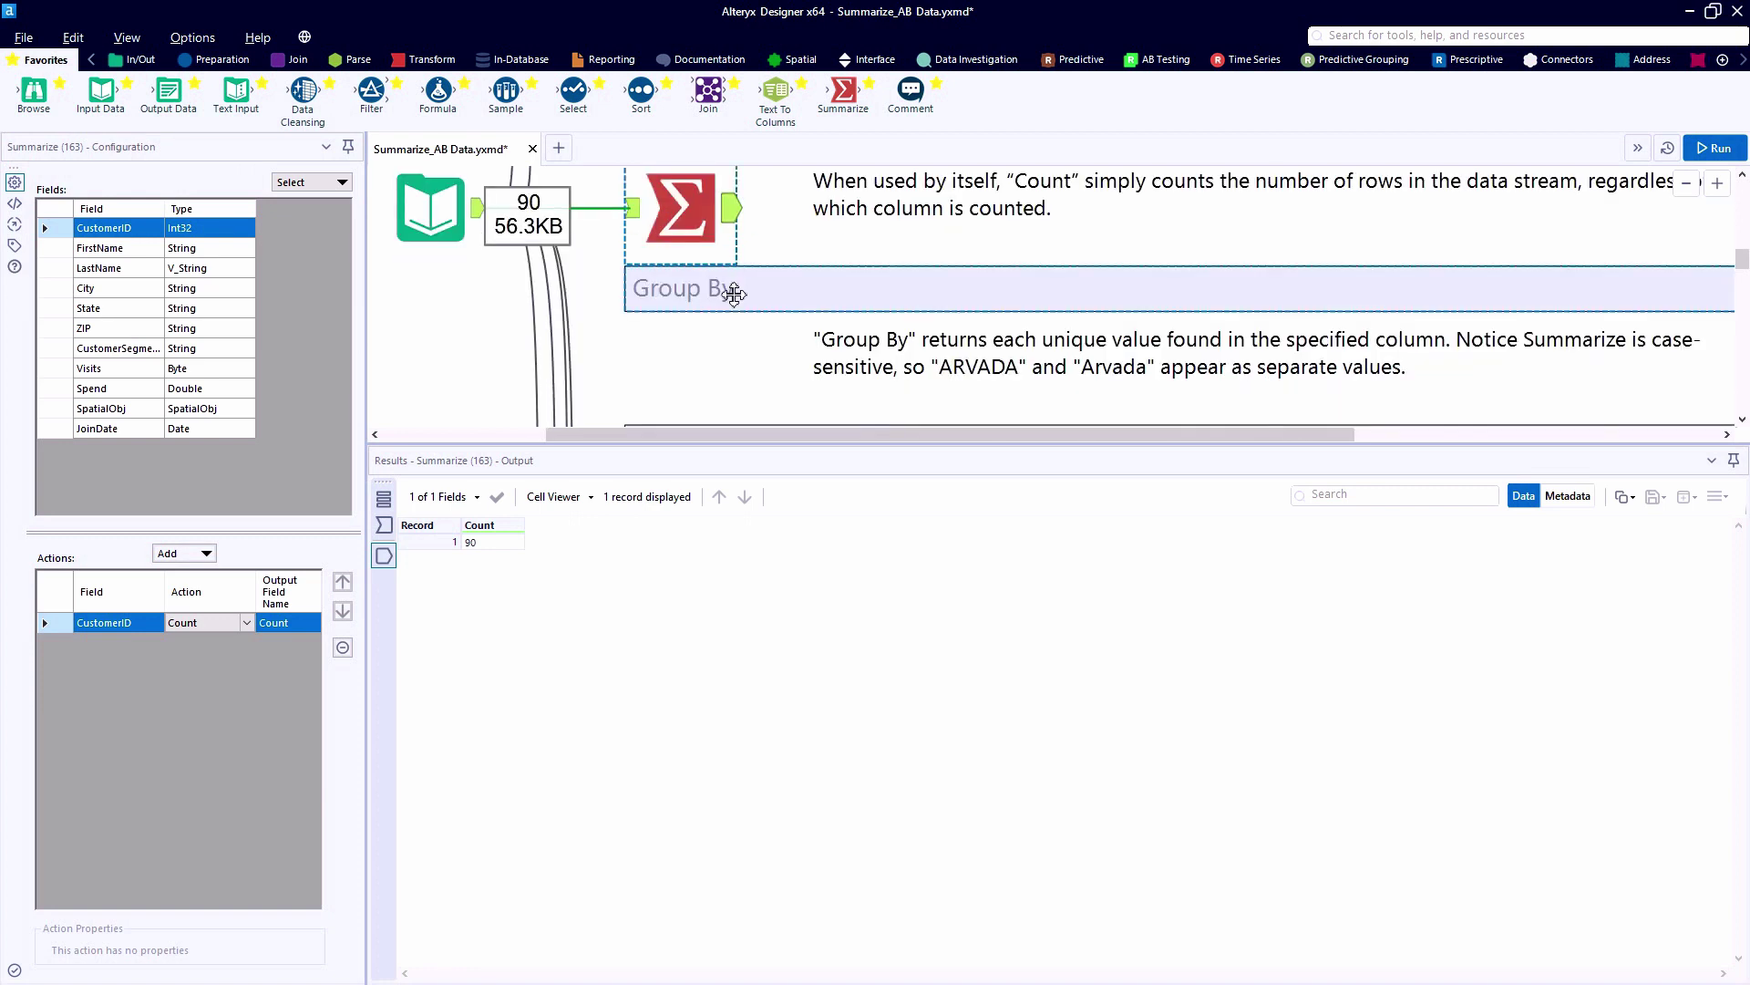
Step: Add a Summarize tool in the Group By section that groups on City
{"action": "left_click_drag", "start_coordinate": [841, 91], "coordinate": [631, 369]}
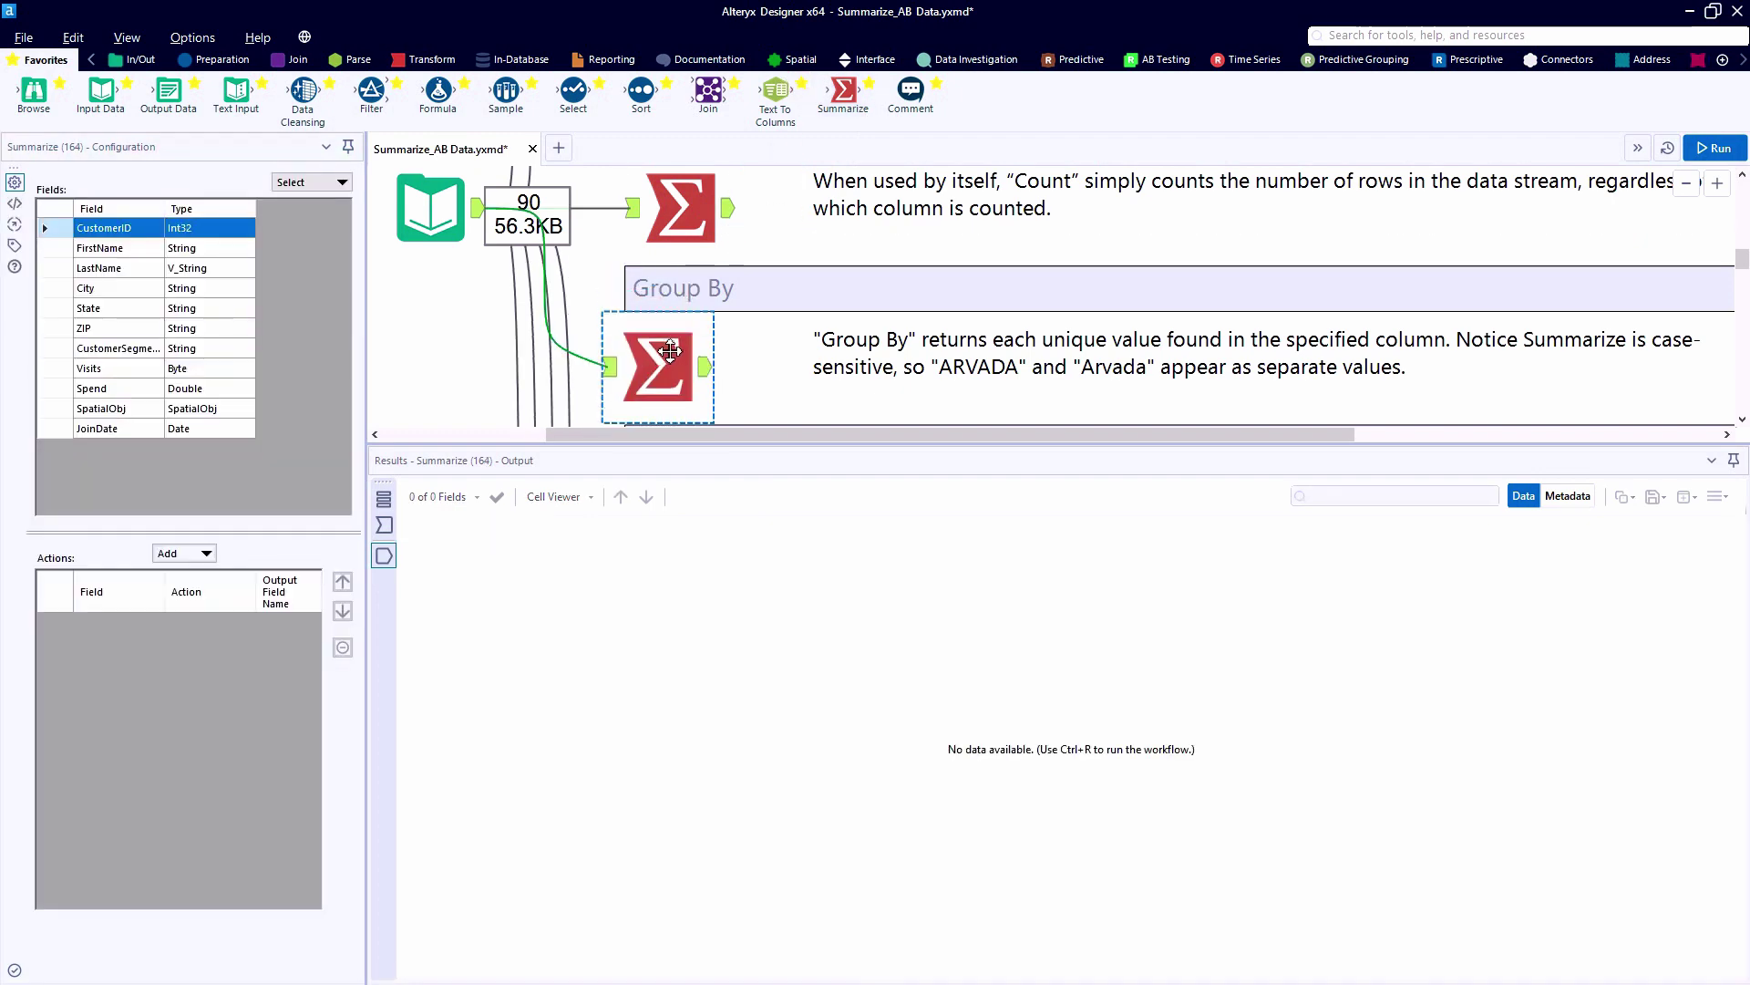
{"action": "left_click", "coordinate": [629, 368]}
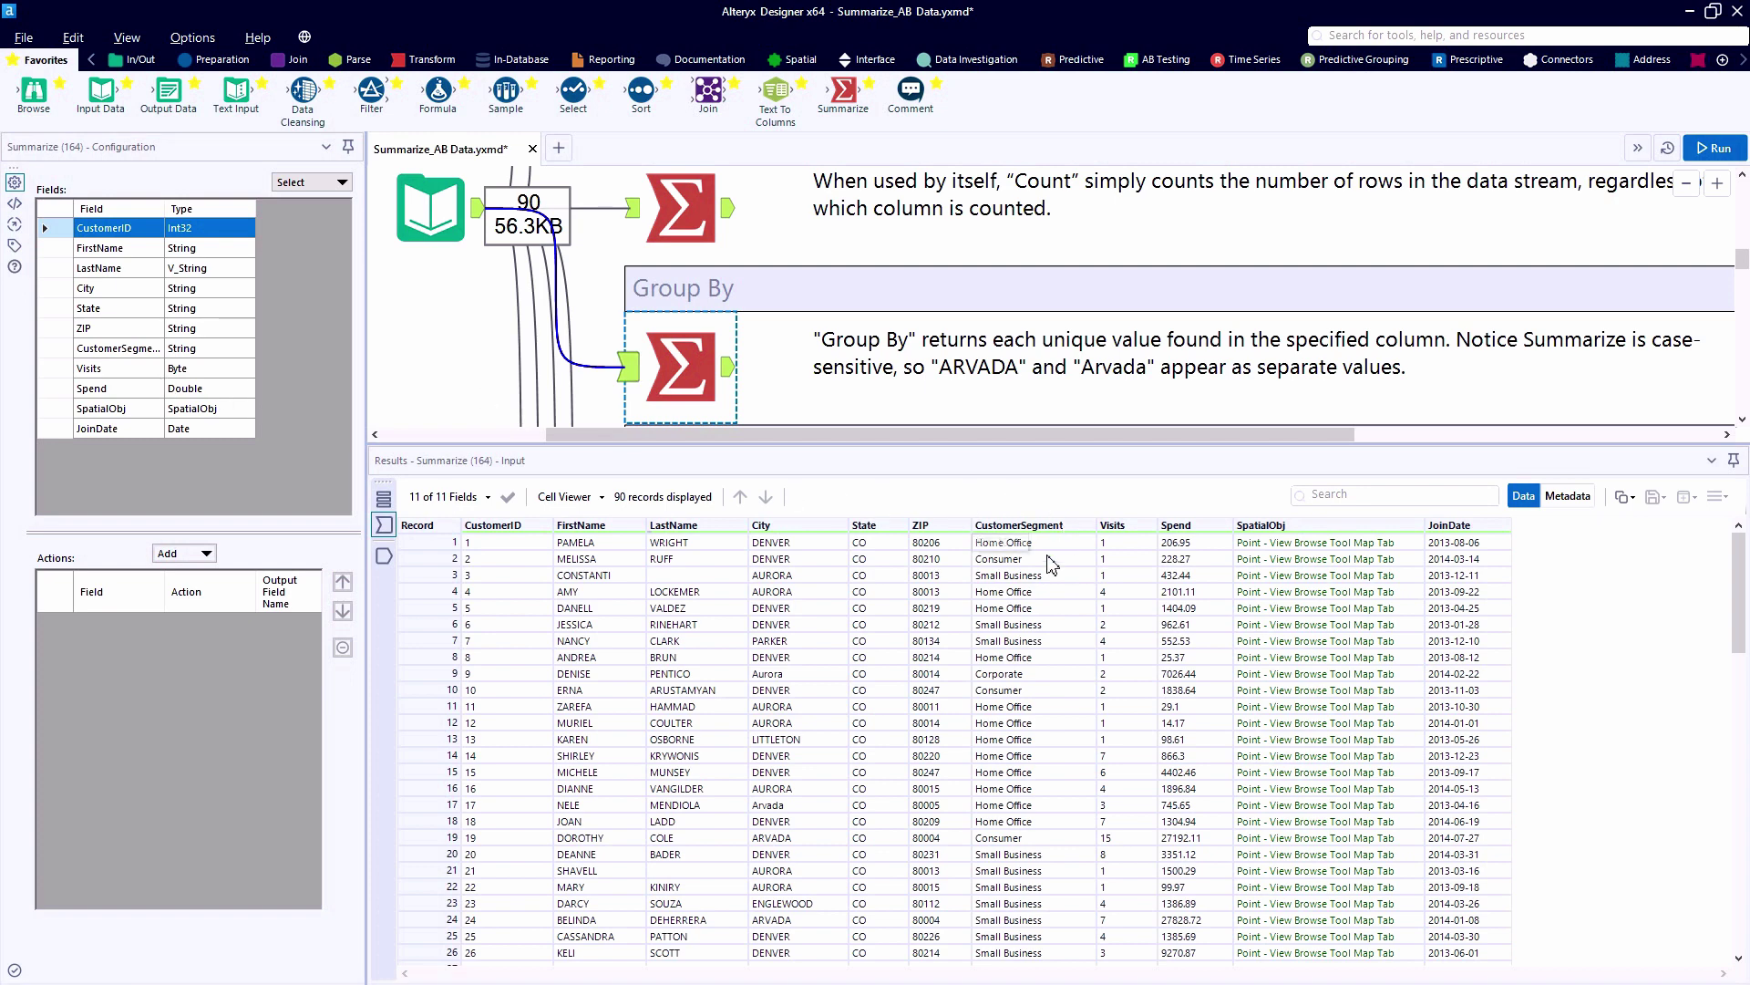
{"action": "left_click_drag", "start_coordinate": [835, 546], "coordinate": [793, 561]}
{"action": "left_click", "coordinate": [88, 289]}
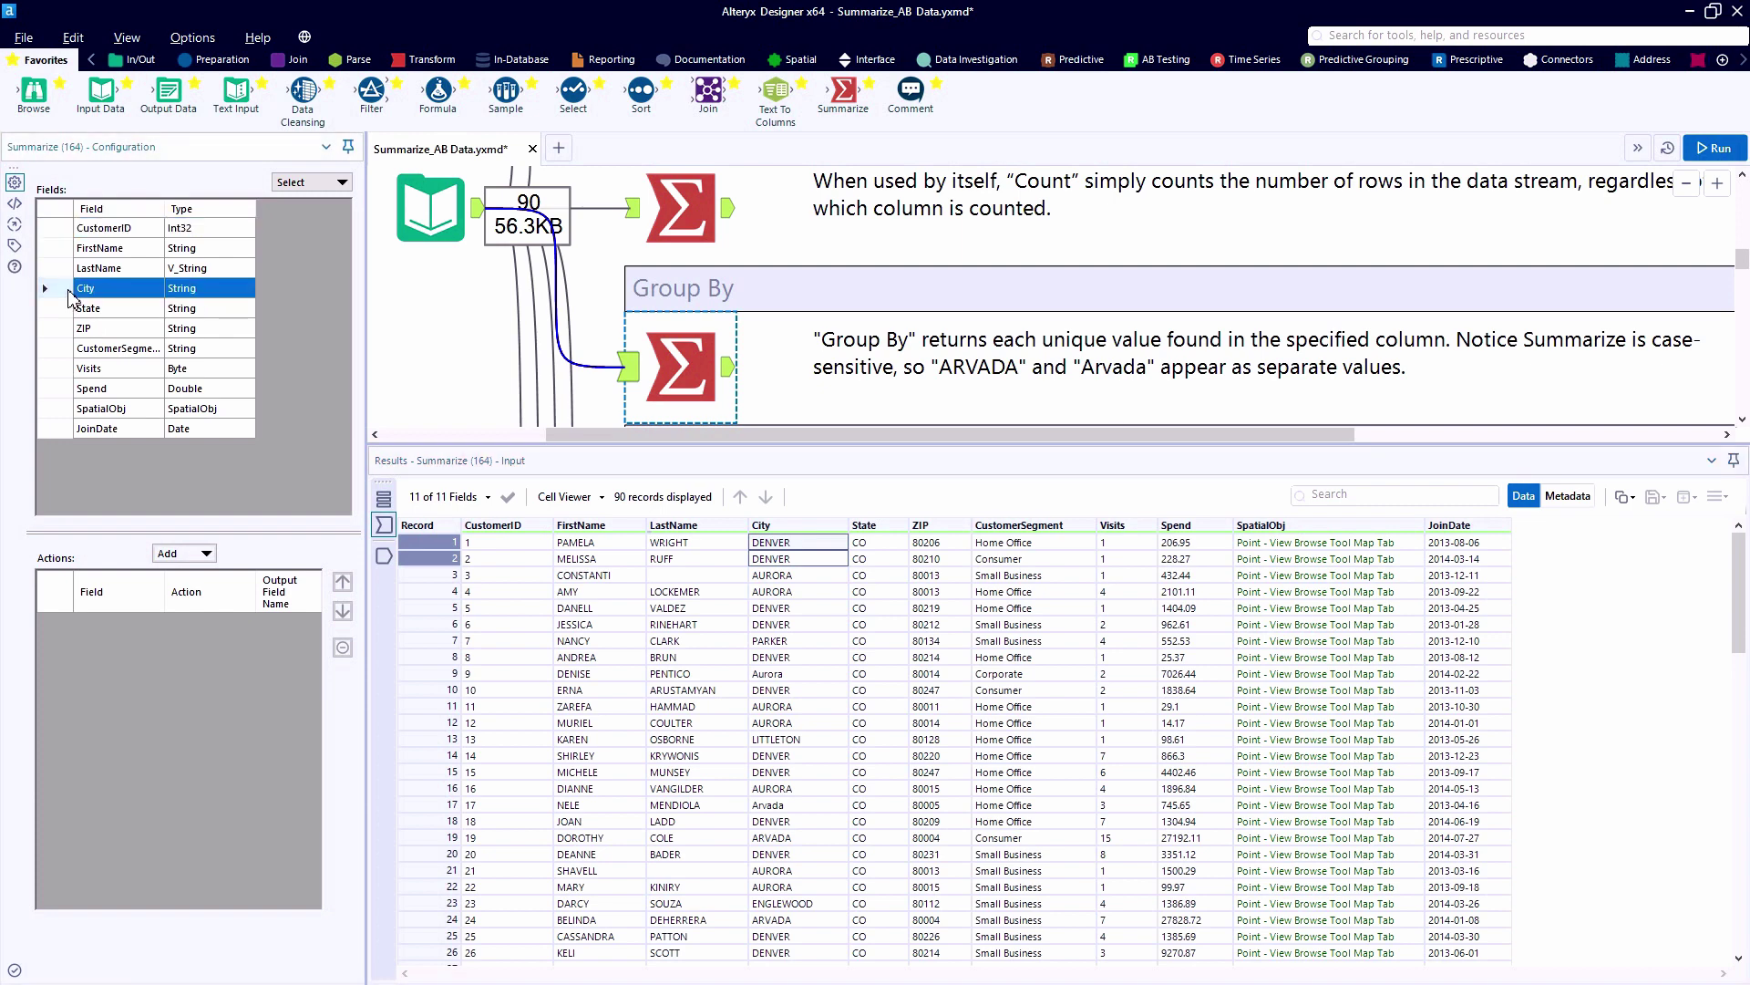
{"action": "left_click", "coordinate": [206, 554]}
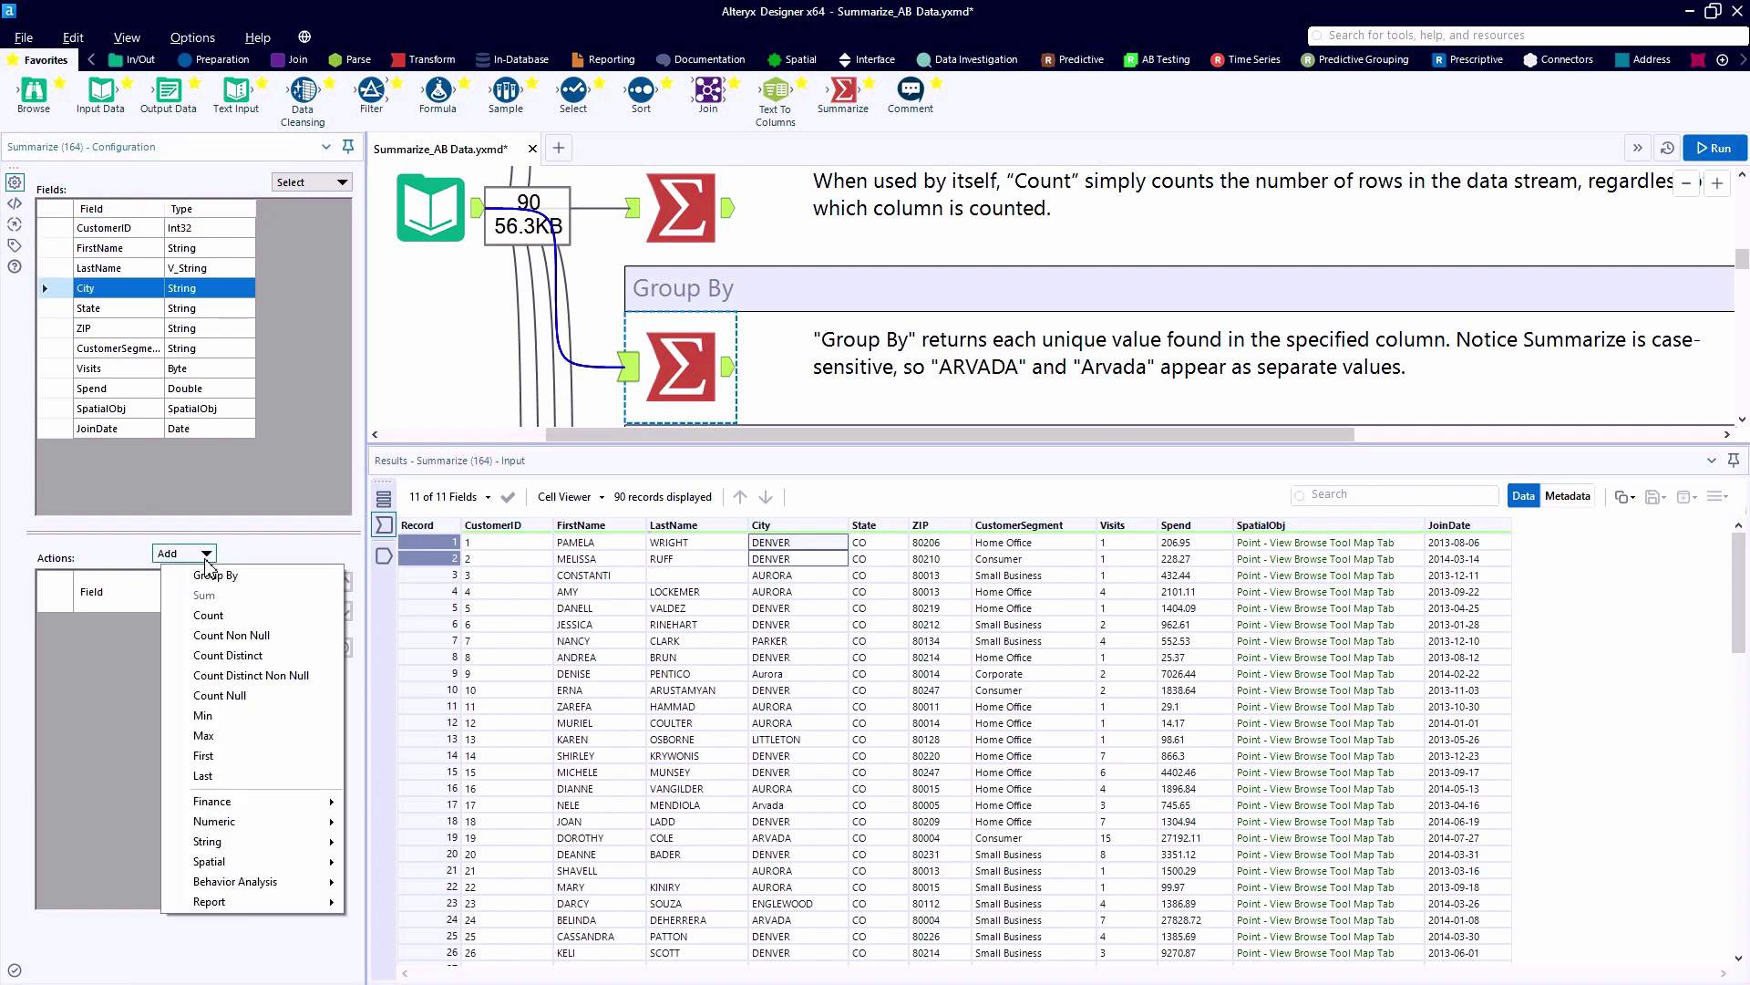
{"action": "left_click", "coordinate": [279, 577]}
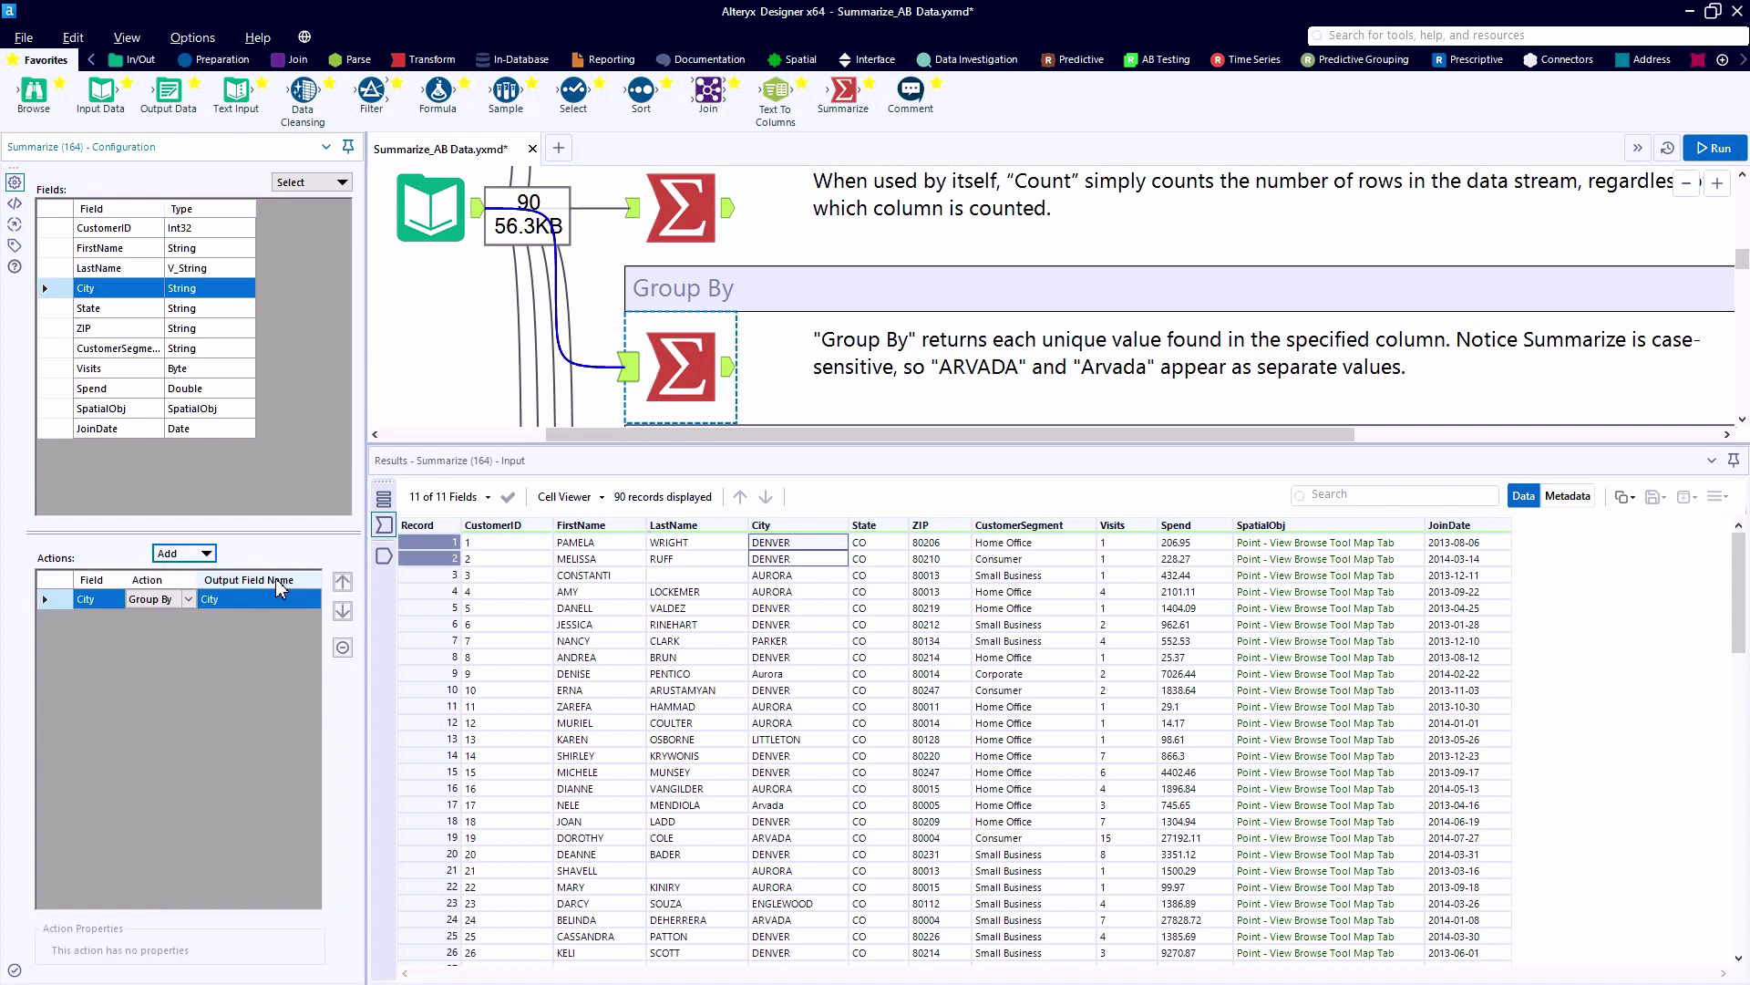
Step: Run and view the 12 unique cities, with ARVADA and Arvada listed separately
{"action": "key", "text": "ctrl+r"}
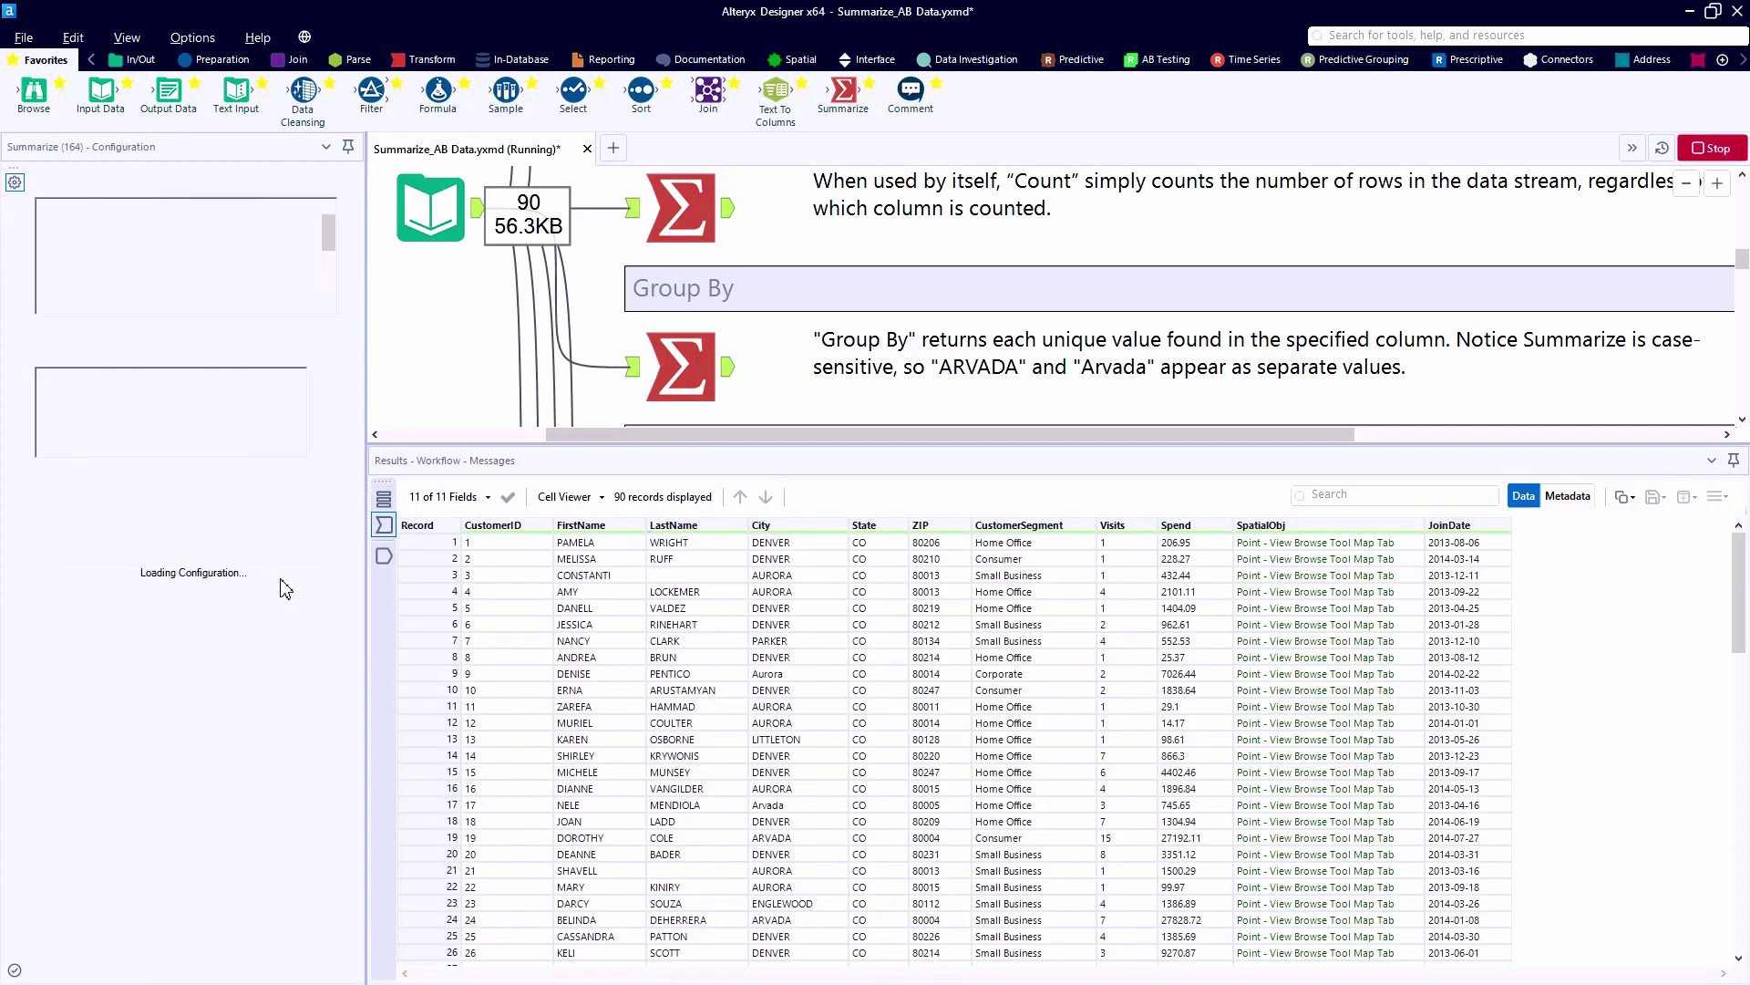
{"action": "left_click", "coordinate": [384, 558]}
{"action": "left_click", "coordinate": [383, 525]}
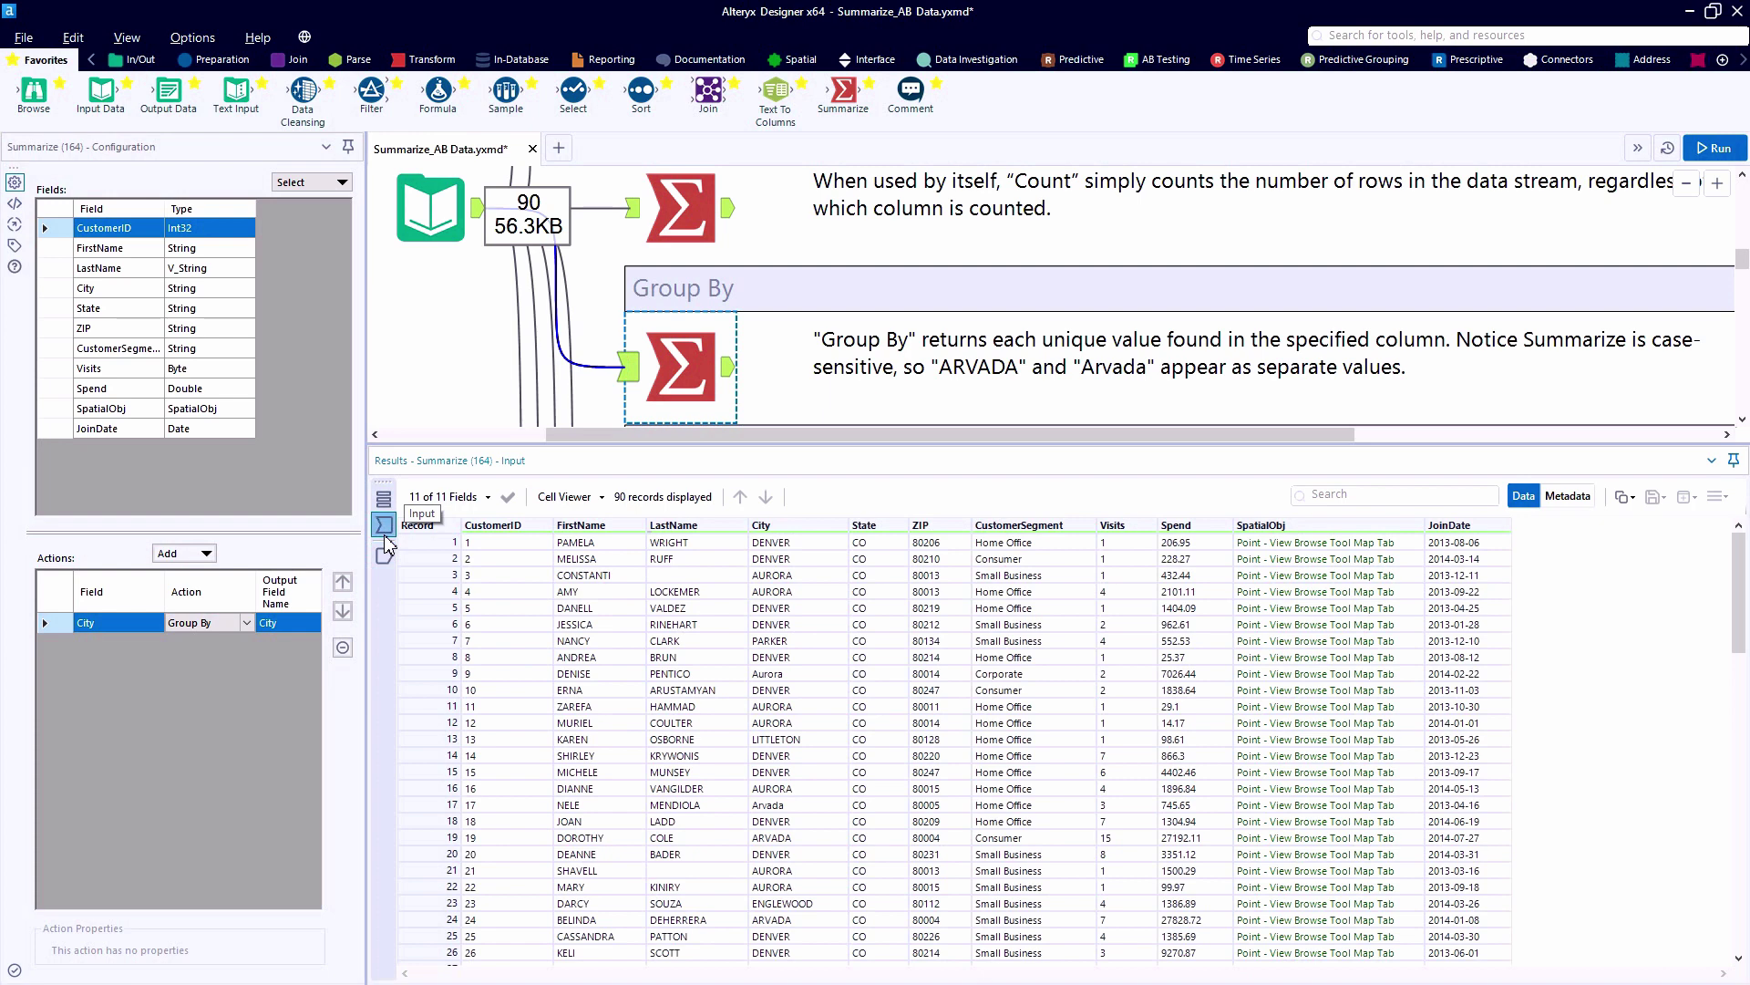
{"action": "left_click", "coordinate": [384, 556]}
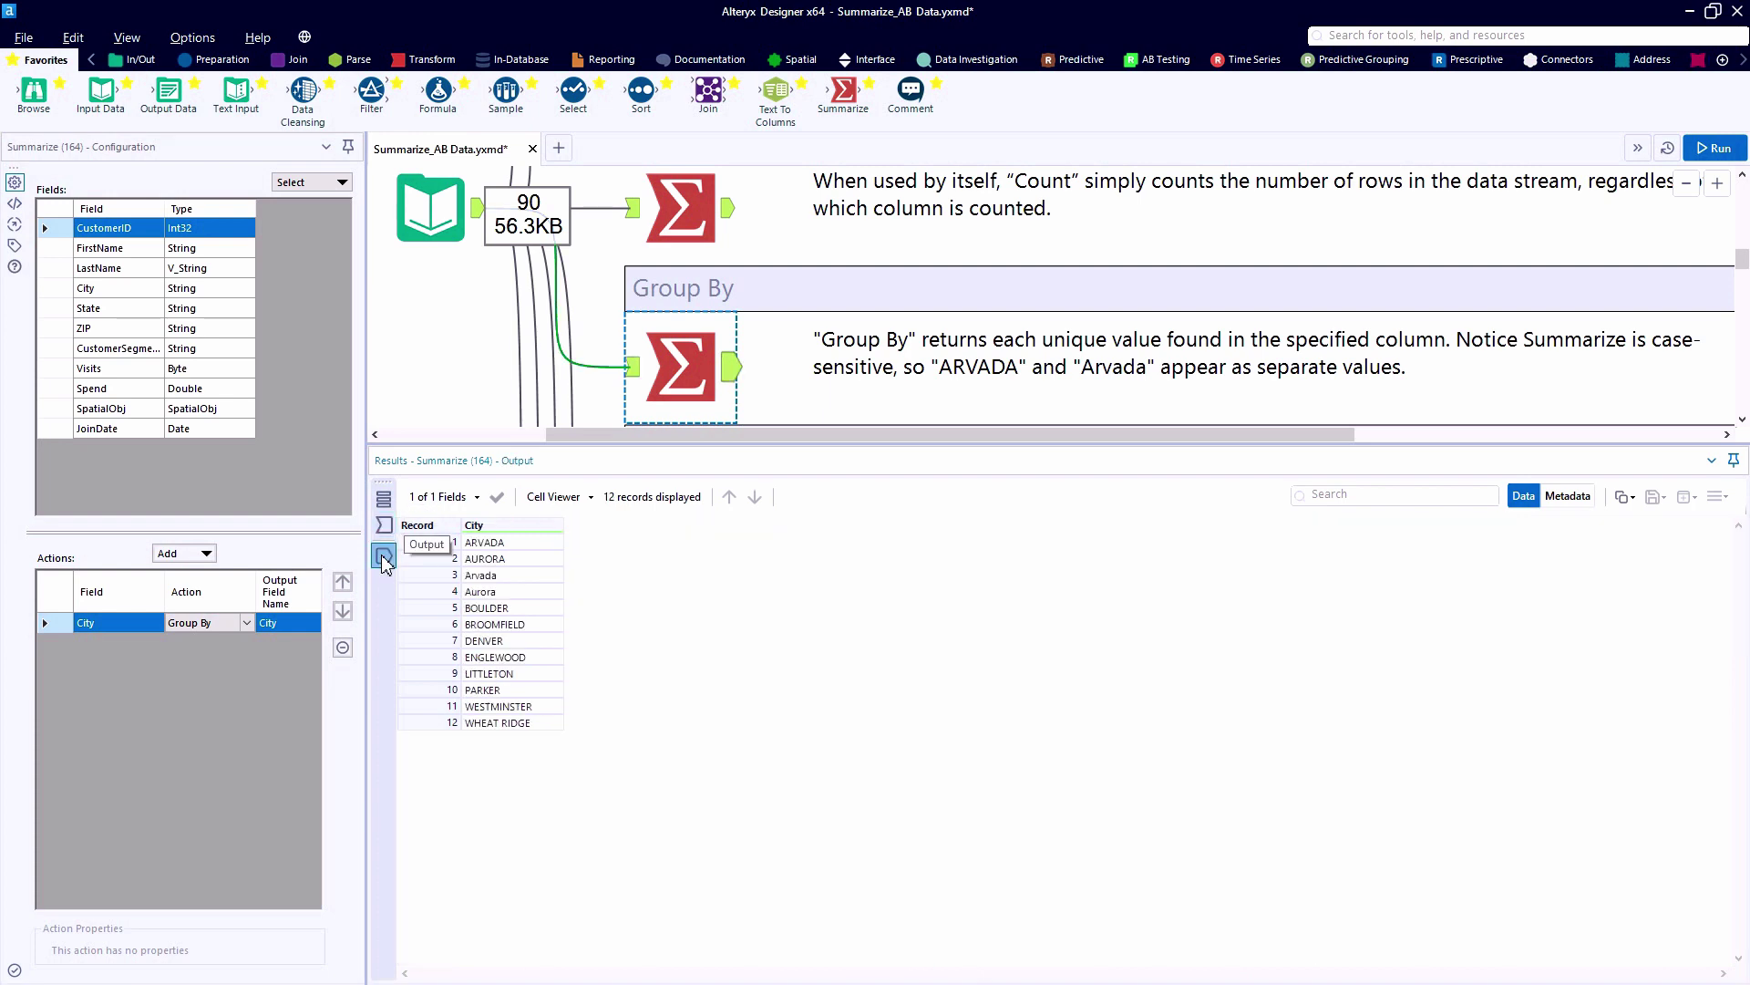
{"action": "left_click_drag", "start_coordinate": [448, 222], "coordinate": [468, 370]}
Step: Copy the Group By City summary into the Group By and Count section, connected to Input Data
{"action": "left_click", "coordinate": [677, 220]}
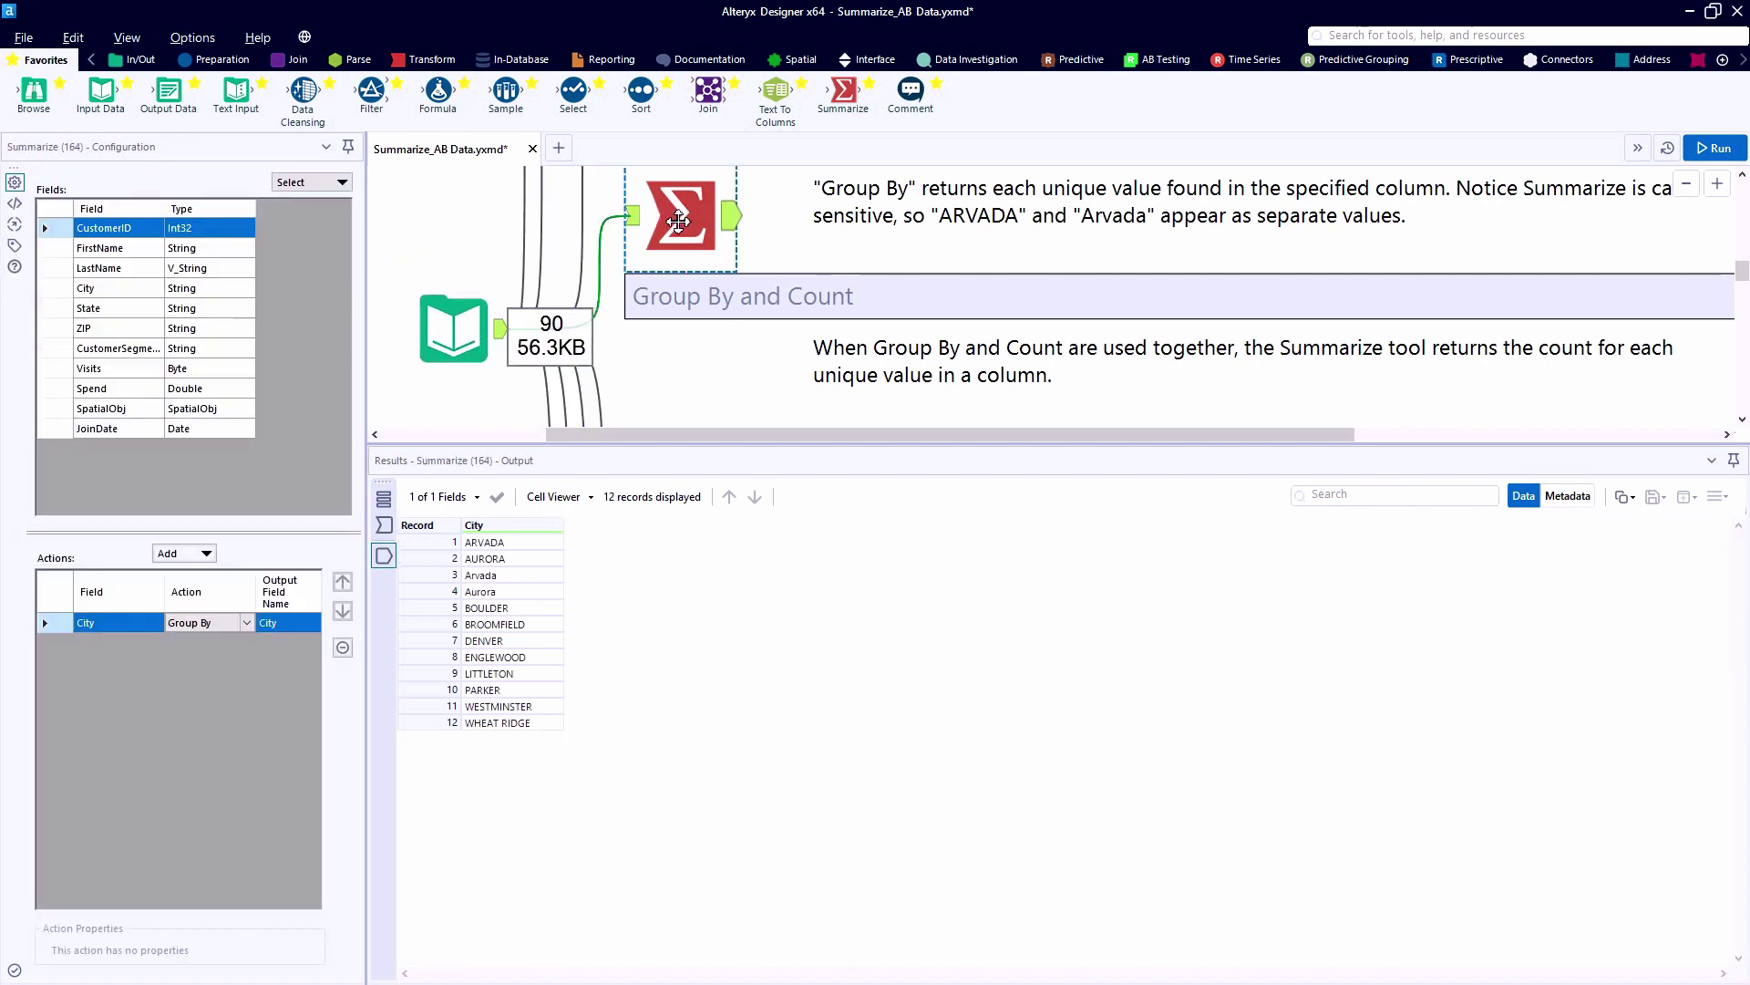
{"action": "right_click", "coordinate": [682, 225]}
{"action": "key", "text": "Escape"}
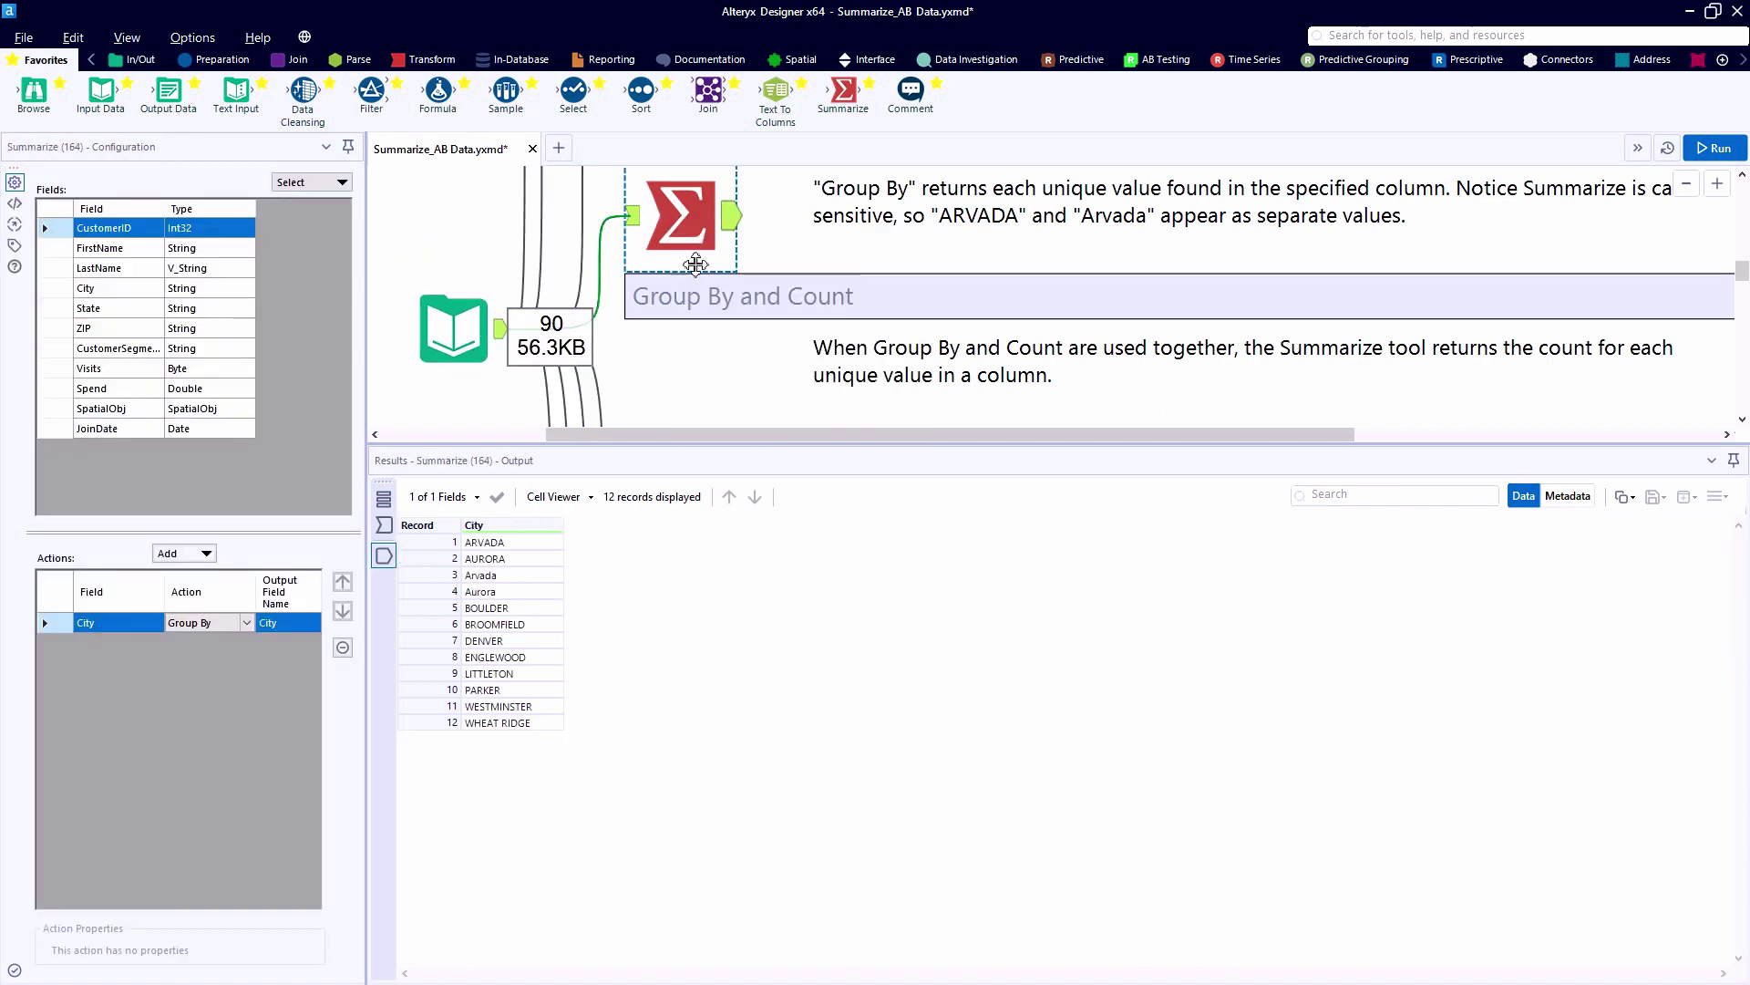
{"action": "right_click", "coordinate": [646, 355]}
{"action": "left_click", "coordinate": [670, 356]}
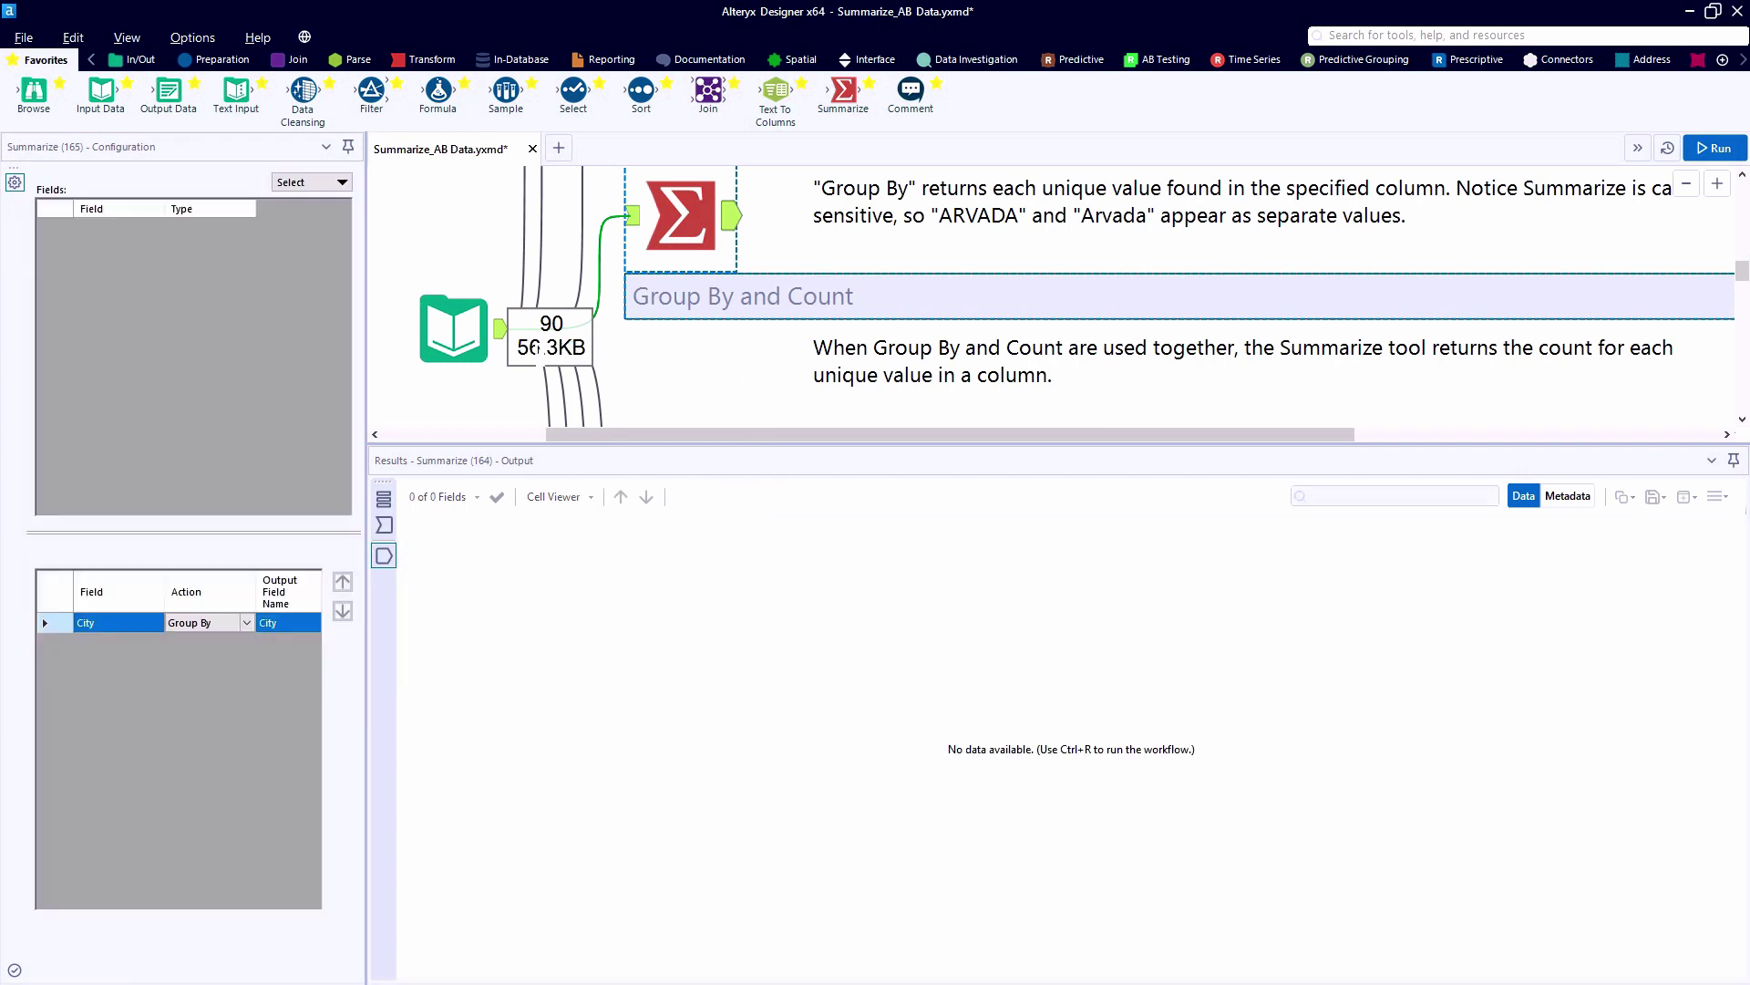
{"action": "left_click_drag", "start_coordinate": [499, 328], "coordinate": [654, 396]}
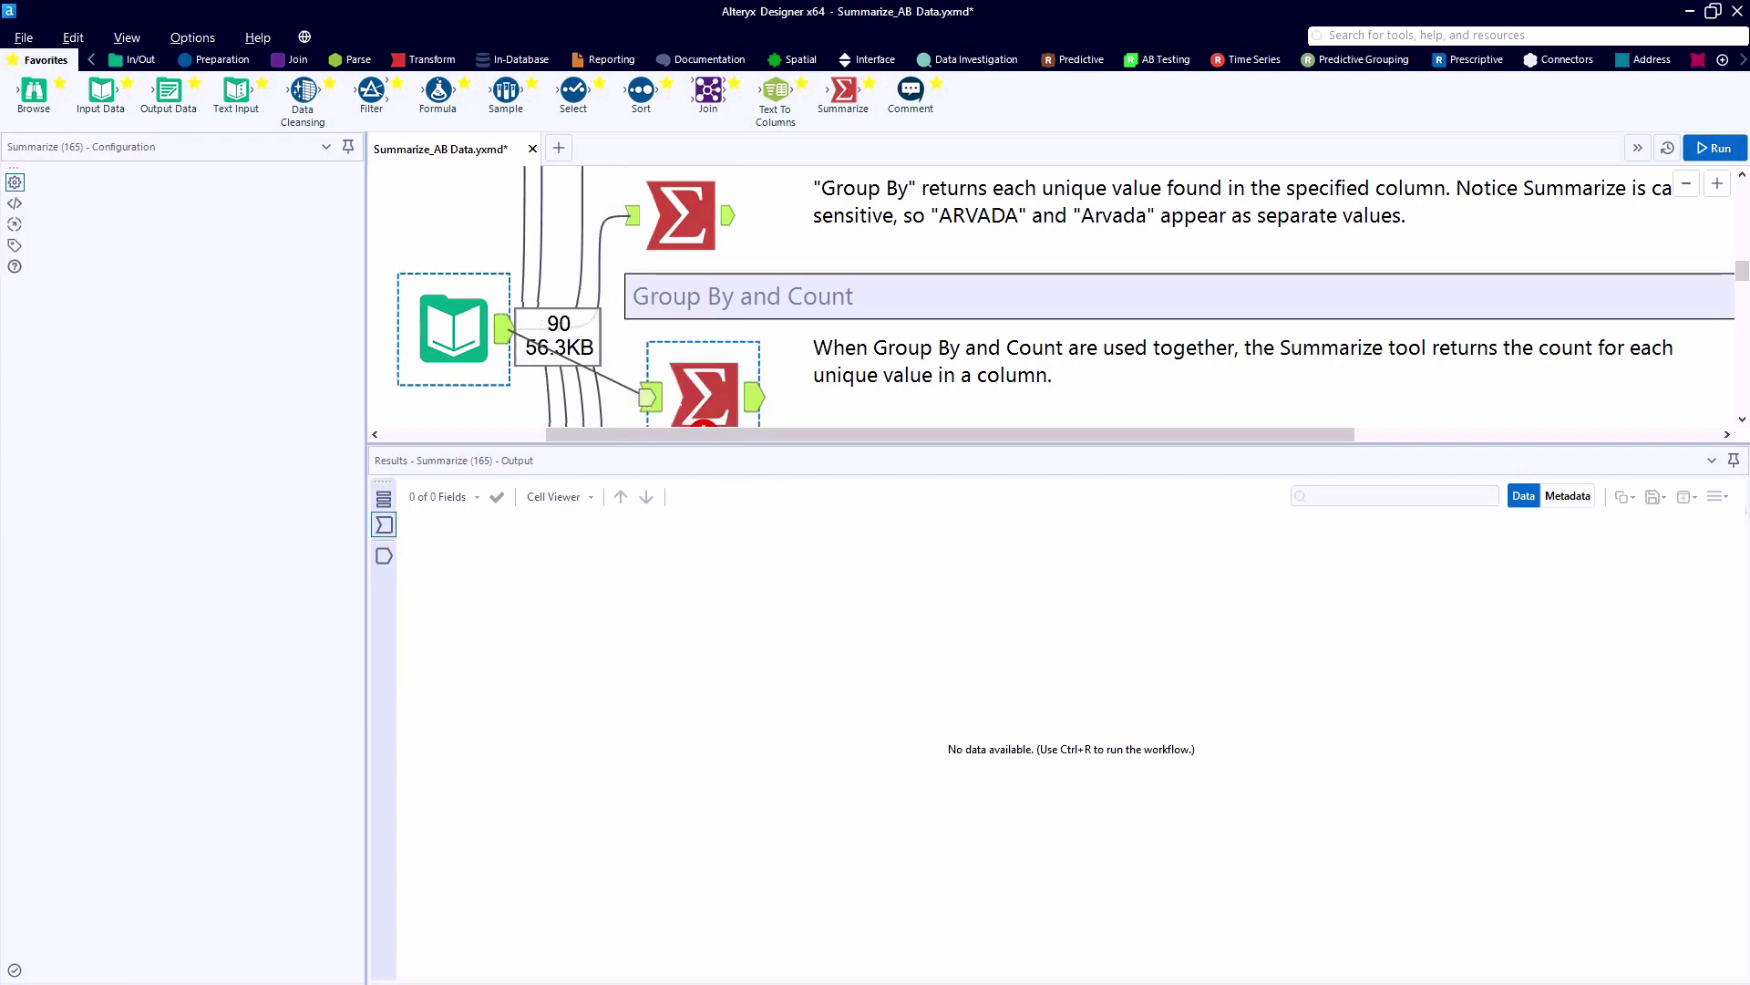
{"action": "scroll", "coordinate": [654, 364], "scroll_direction": "down", "scroll_amount": 1}
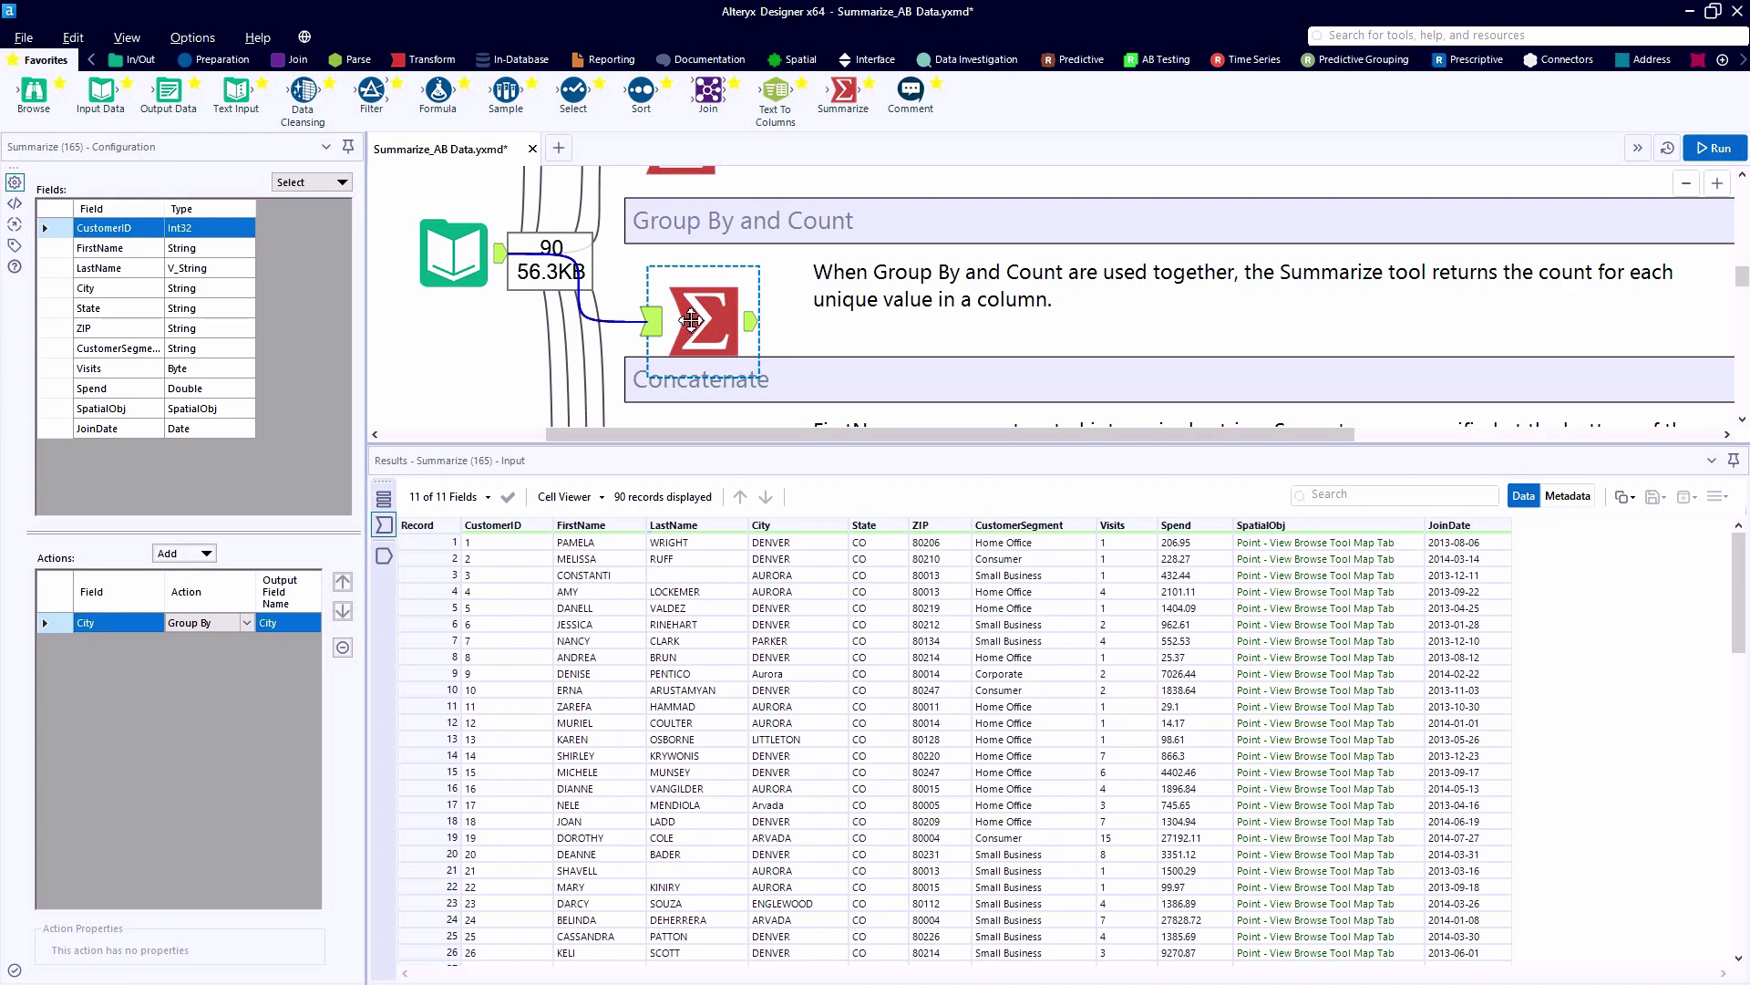
{"action": "left_click_drag", "start_coordinate": [686, 324], "coordinate": [663, 301]}
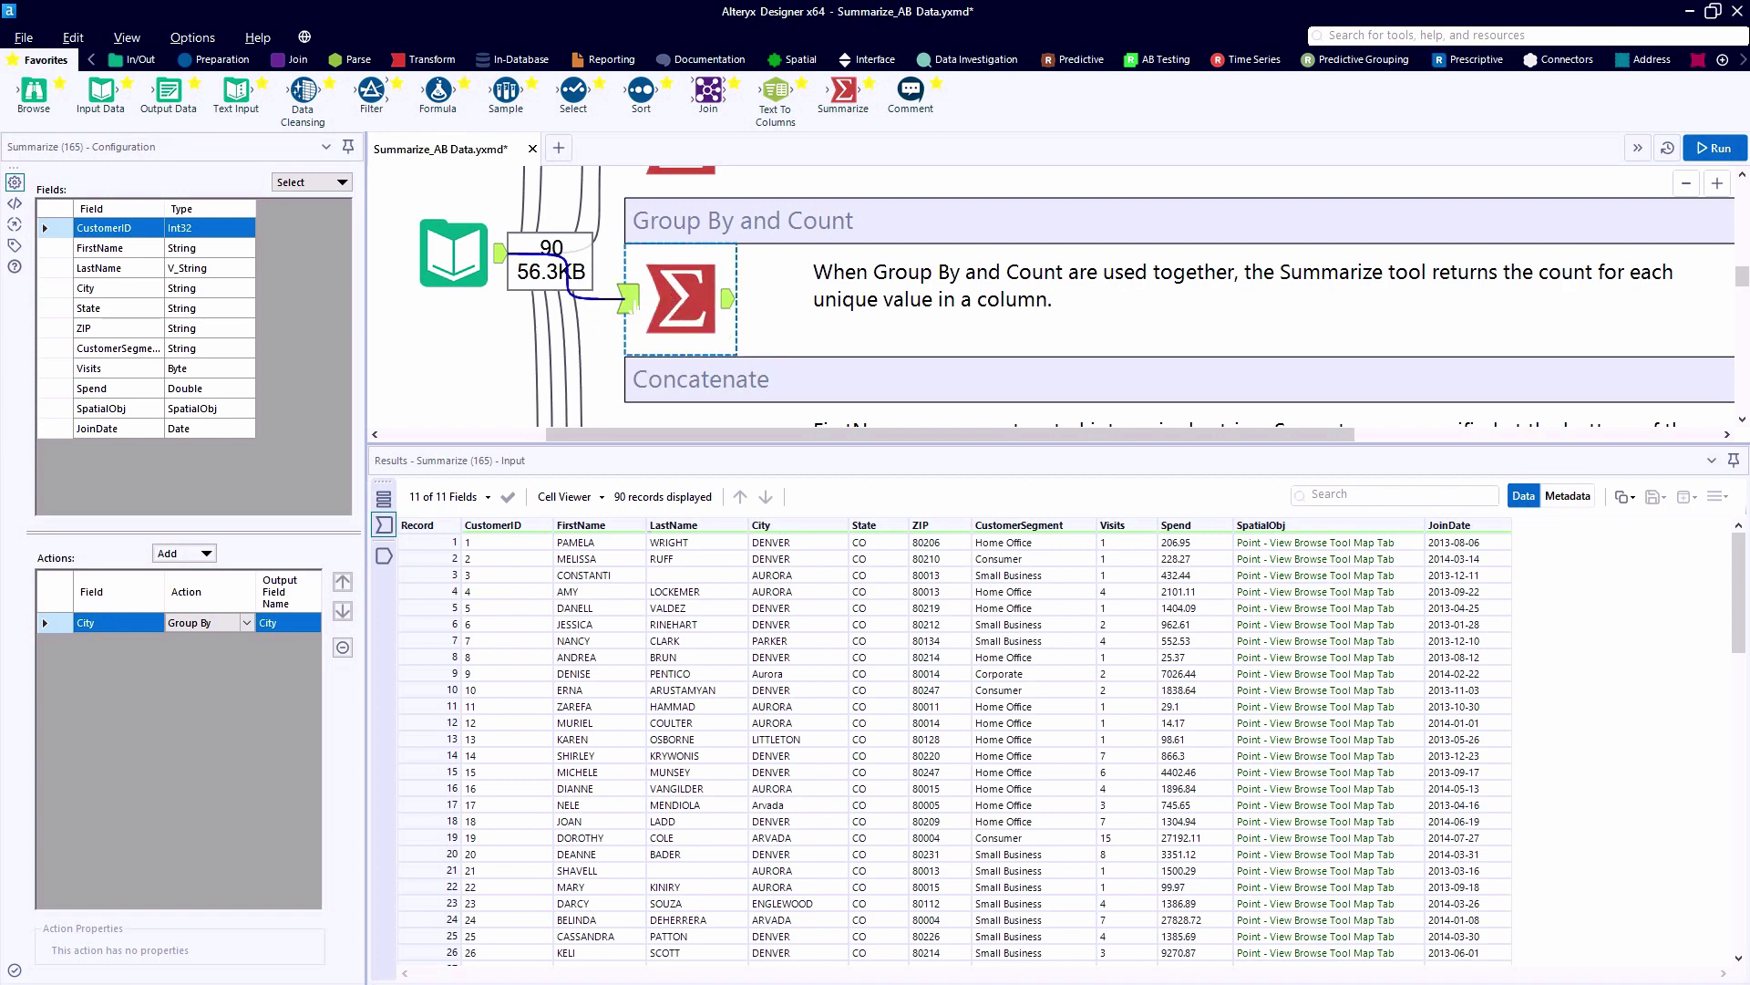
Step: Add a Count of CustomerID per City and run, showing e.g. DENVER 43
{"action": "left_click", "coordinate": [196, 553]}
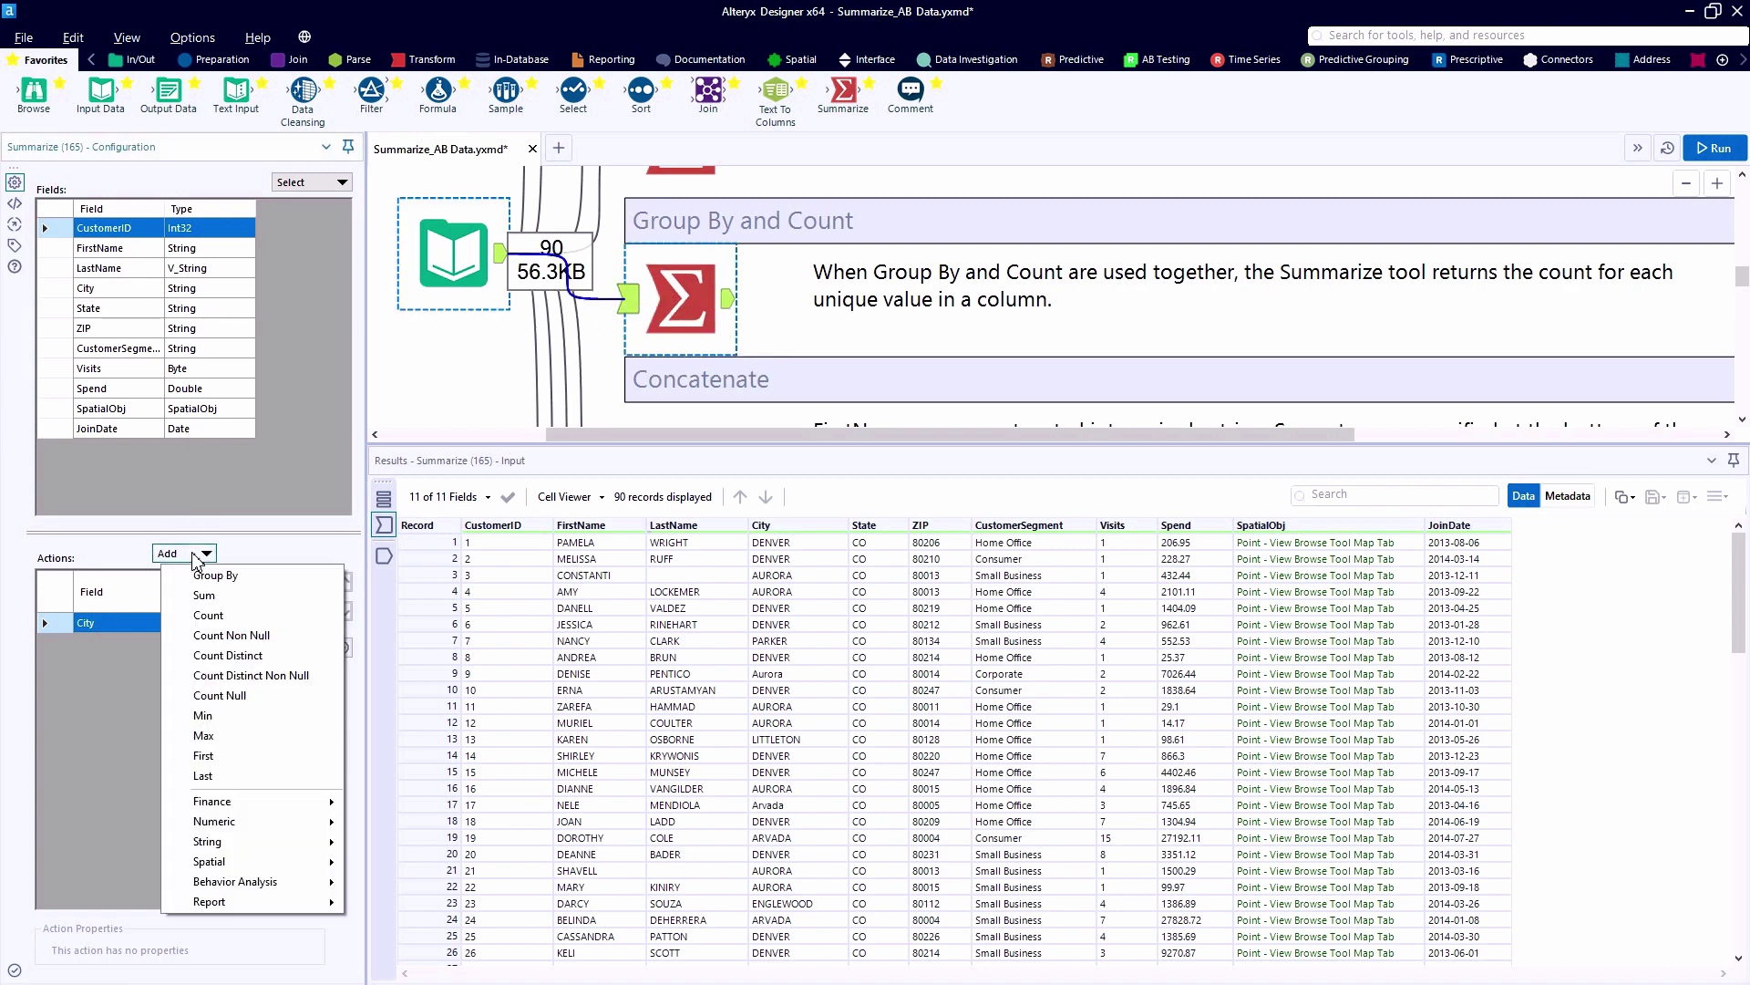
{"action": "left_click", "coordinate": [243, 620]}
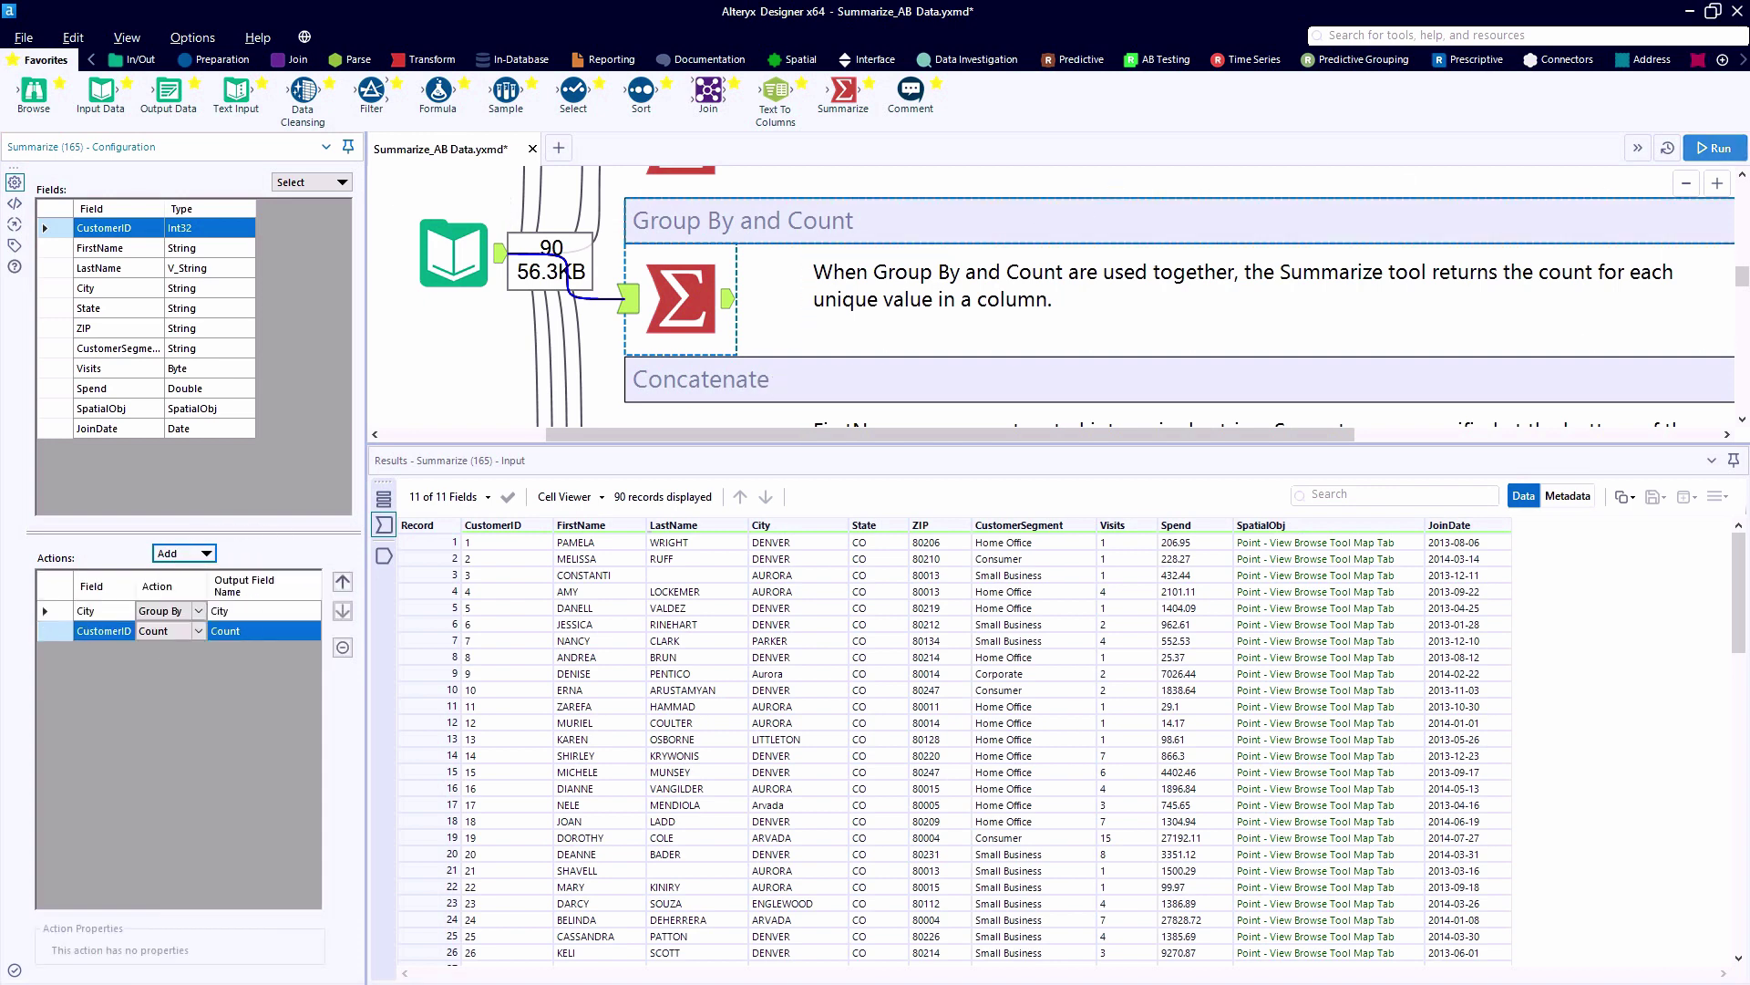
{"action": "left_click", "coordinate": [1728, 150]}
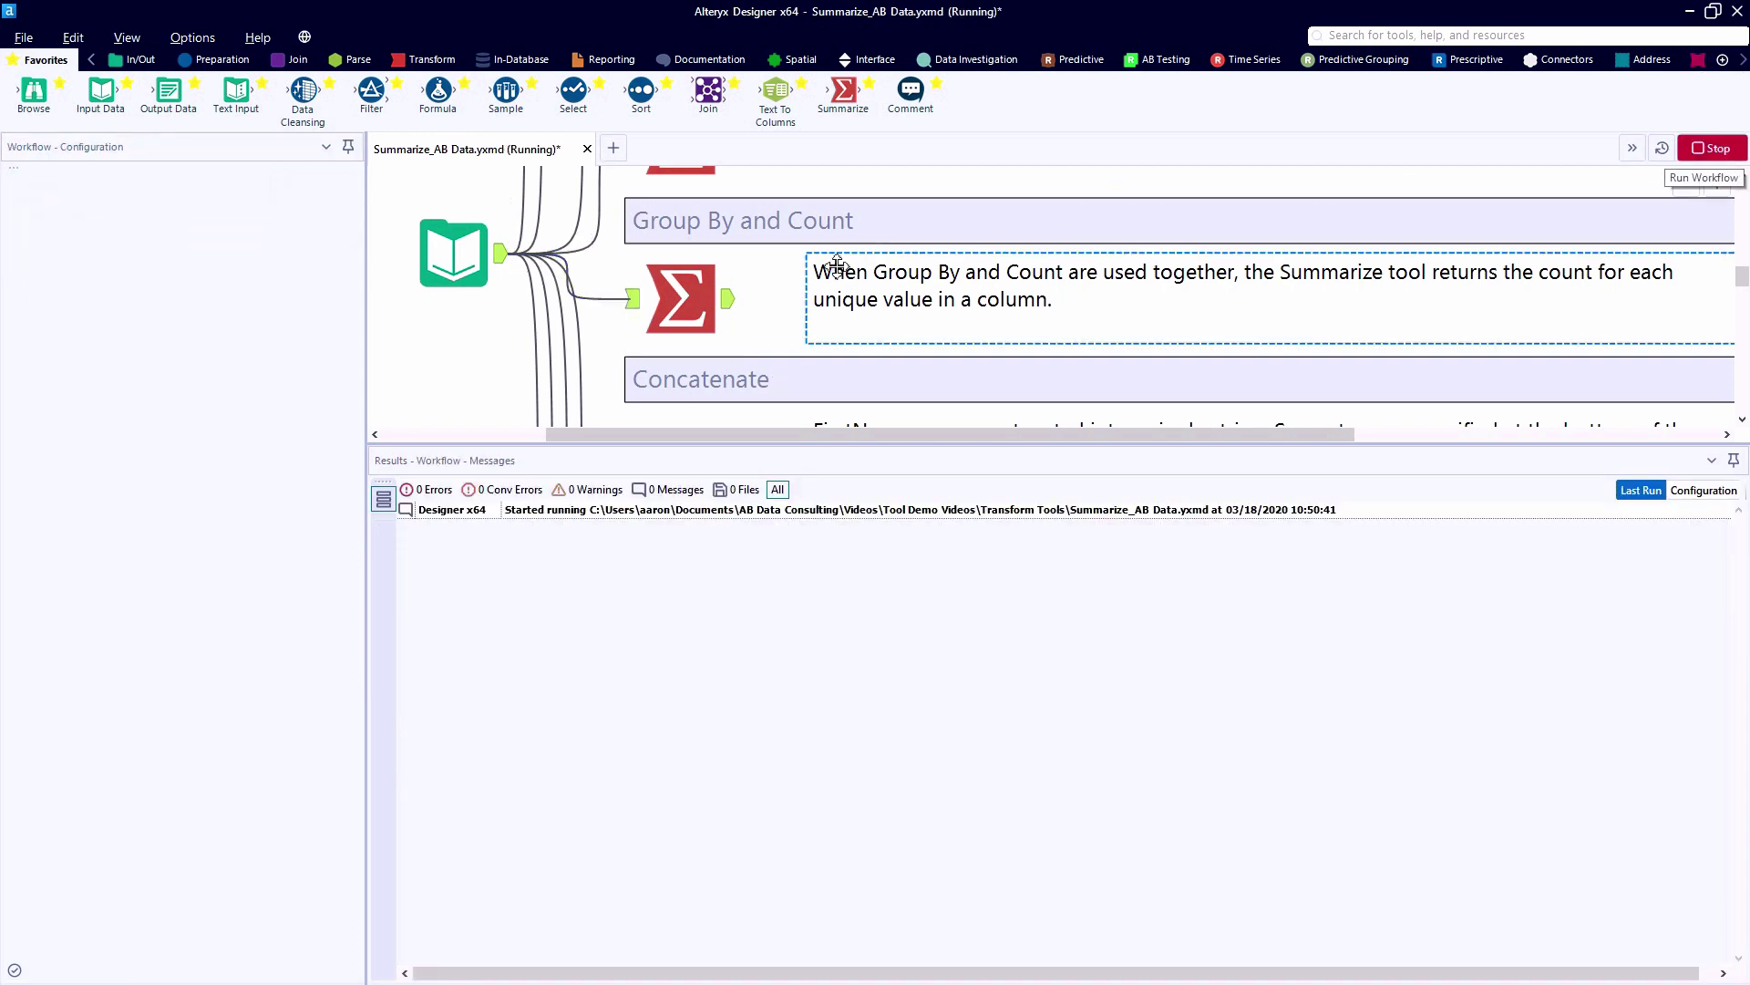
{"action": "left_click", "coordinate": [729, 301]}
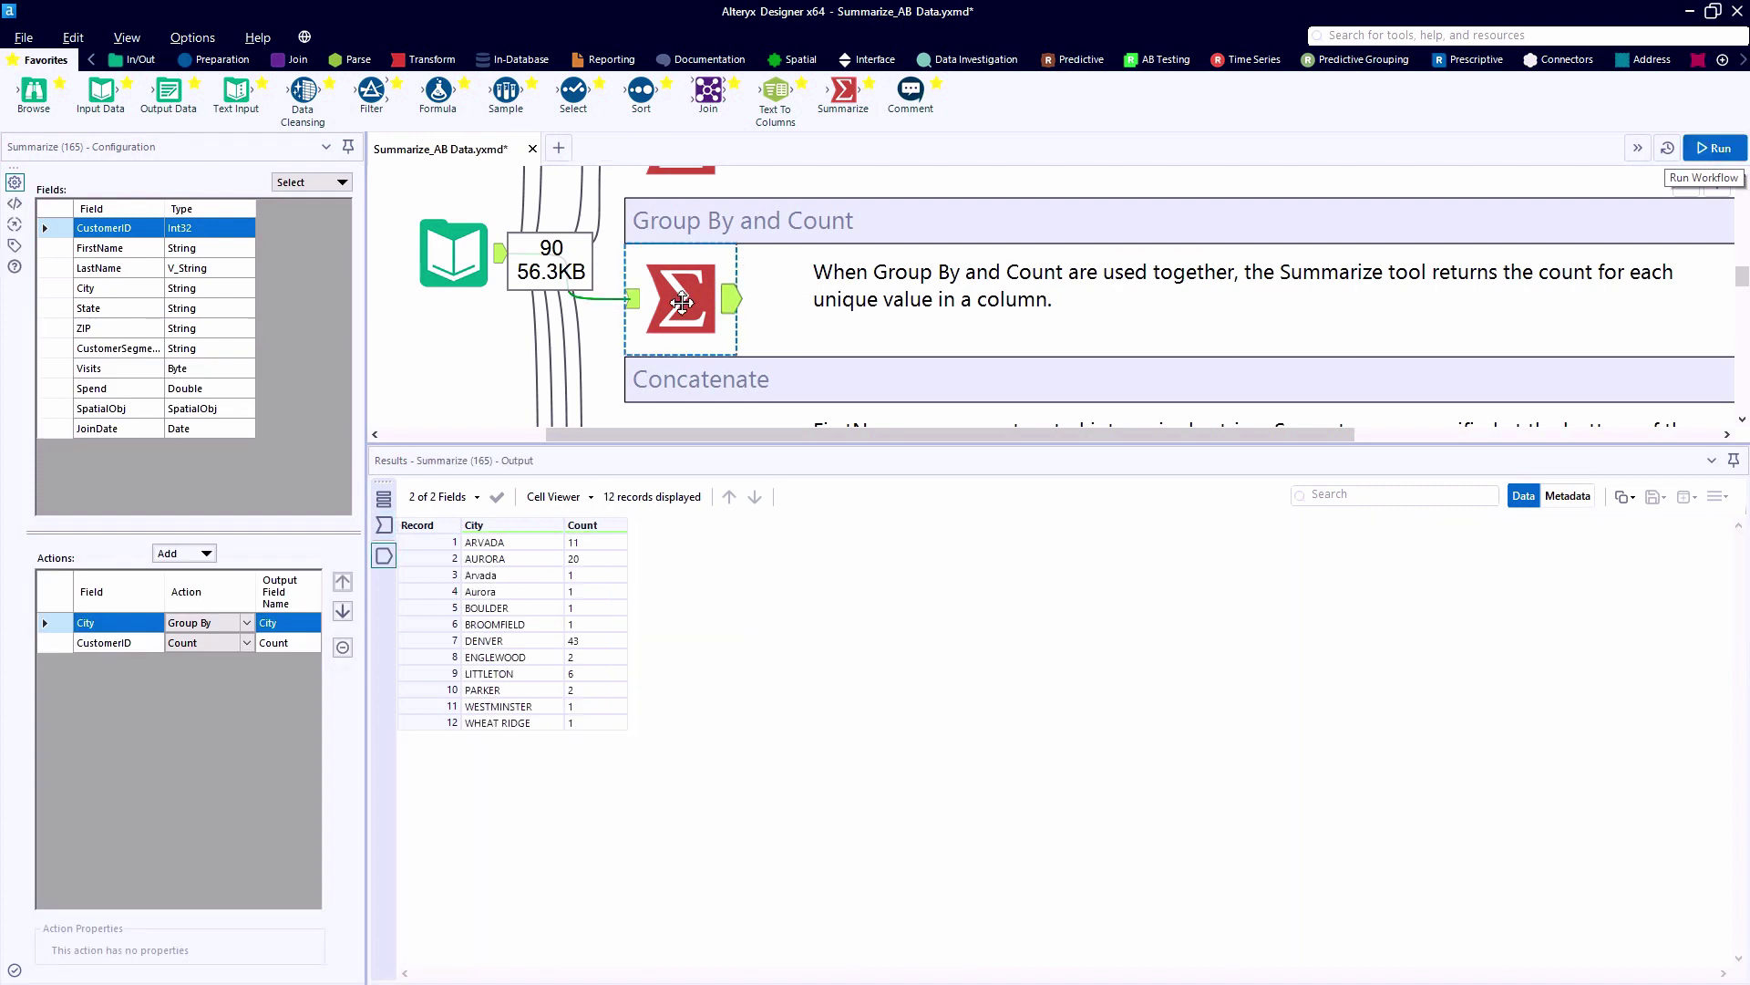
{"action": "left_click", "coordinate": [632, 298]}
{"action": "left_click", "coordinate": [731, 299]}
{"action": "mouse_move", "coordinate": [611, 547]}
{"action": "left_mouse_down"}
{"action": "mouse_move", "coordinate": [615, 729]}
{"action": "mouse_move", "coordinate": [614, 558]}
{"action": "left_mouse_up"}
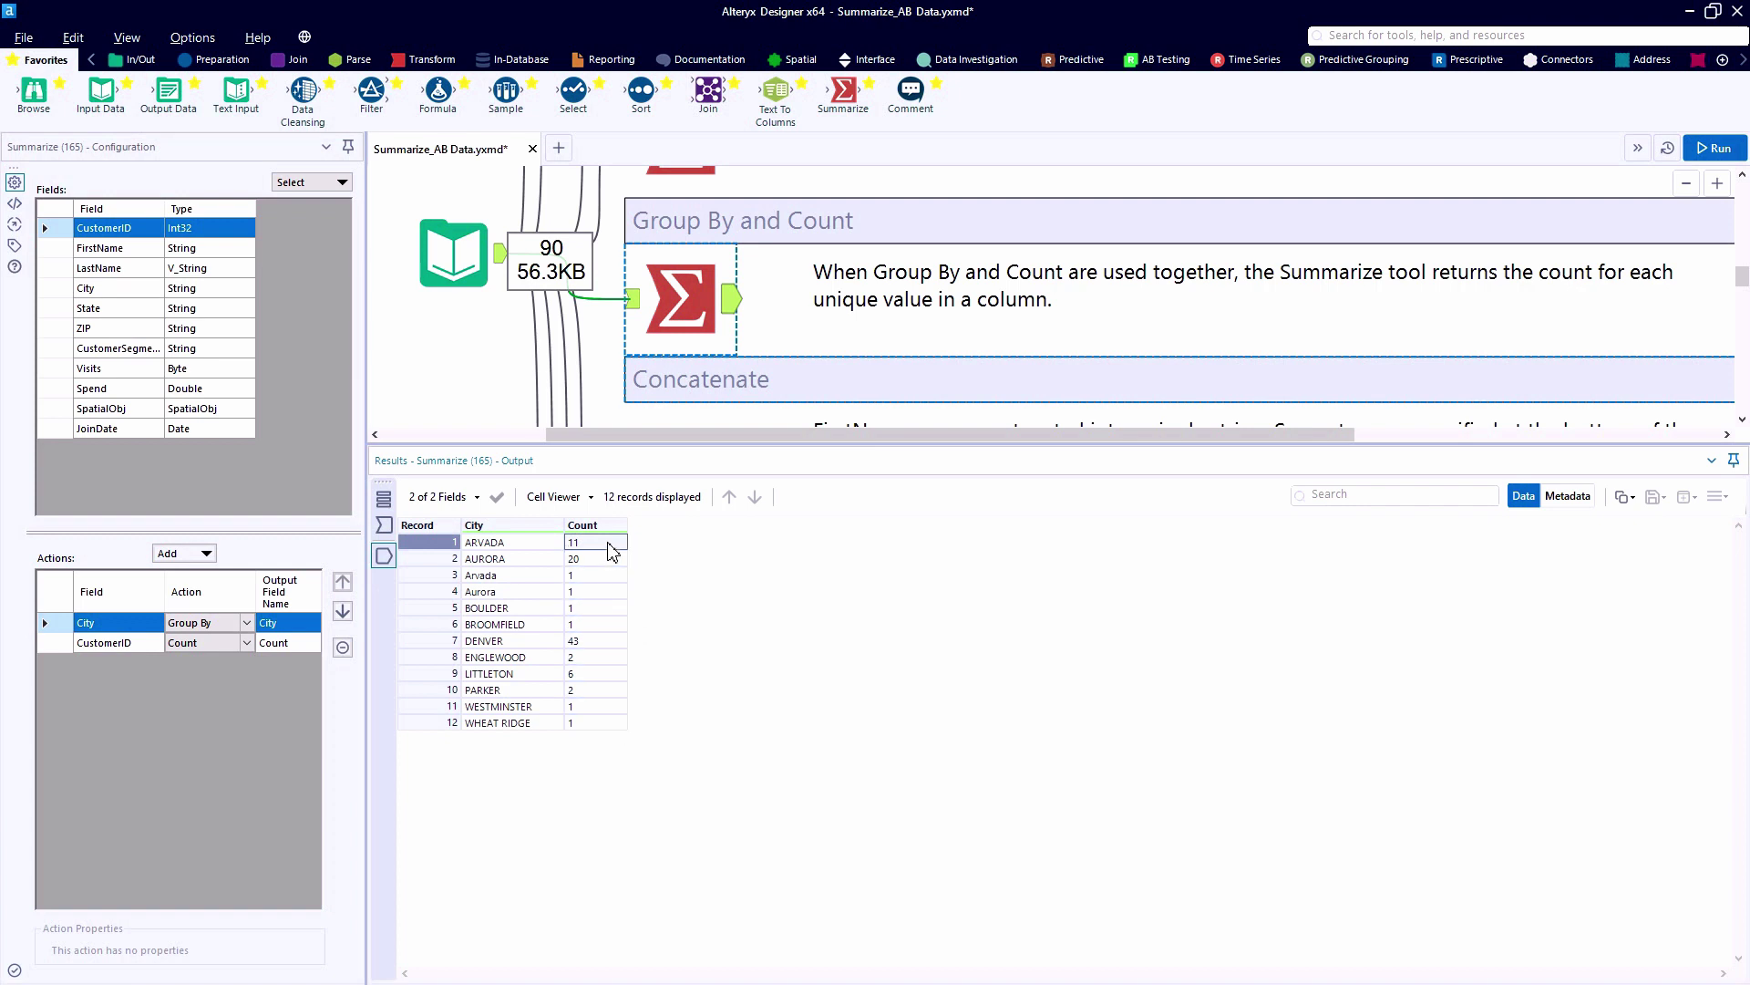
Step: Move Input Data into the Concatenate section and add a Summarize tool beside it
{"action": "scroll", "coordinate": [474, 282], "scroll_direction": "down", "scroll_amount": 1}
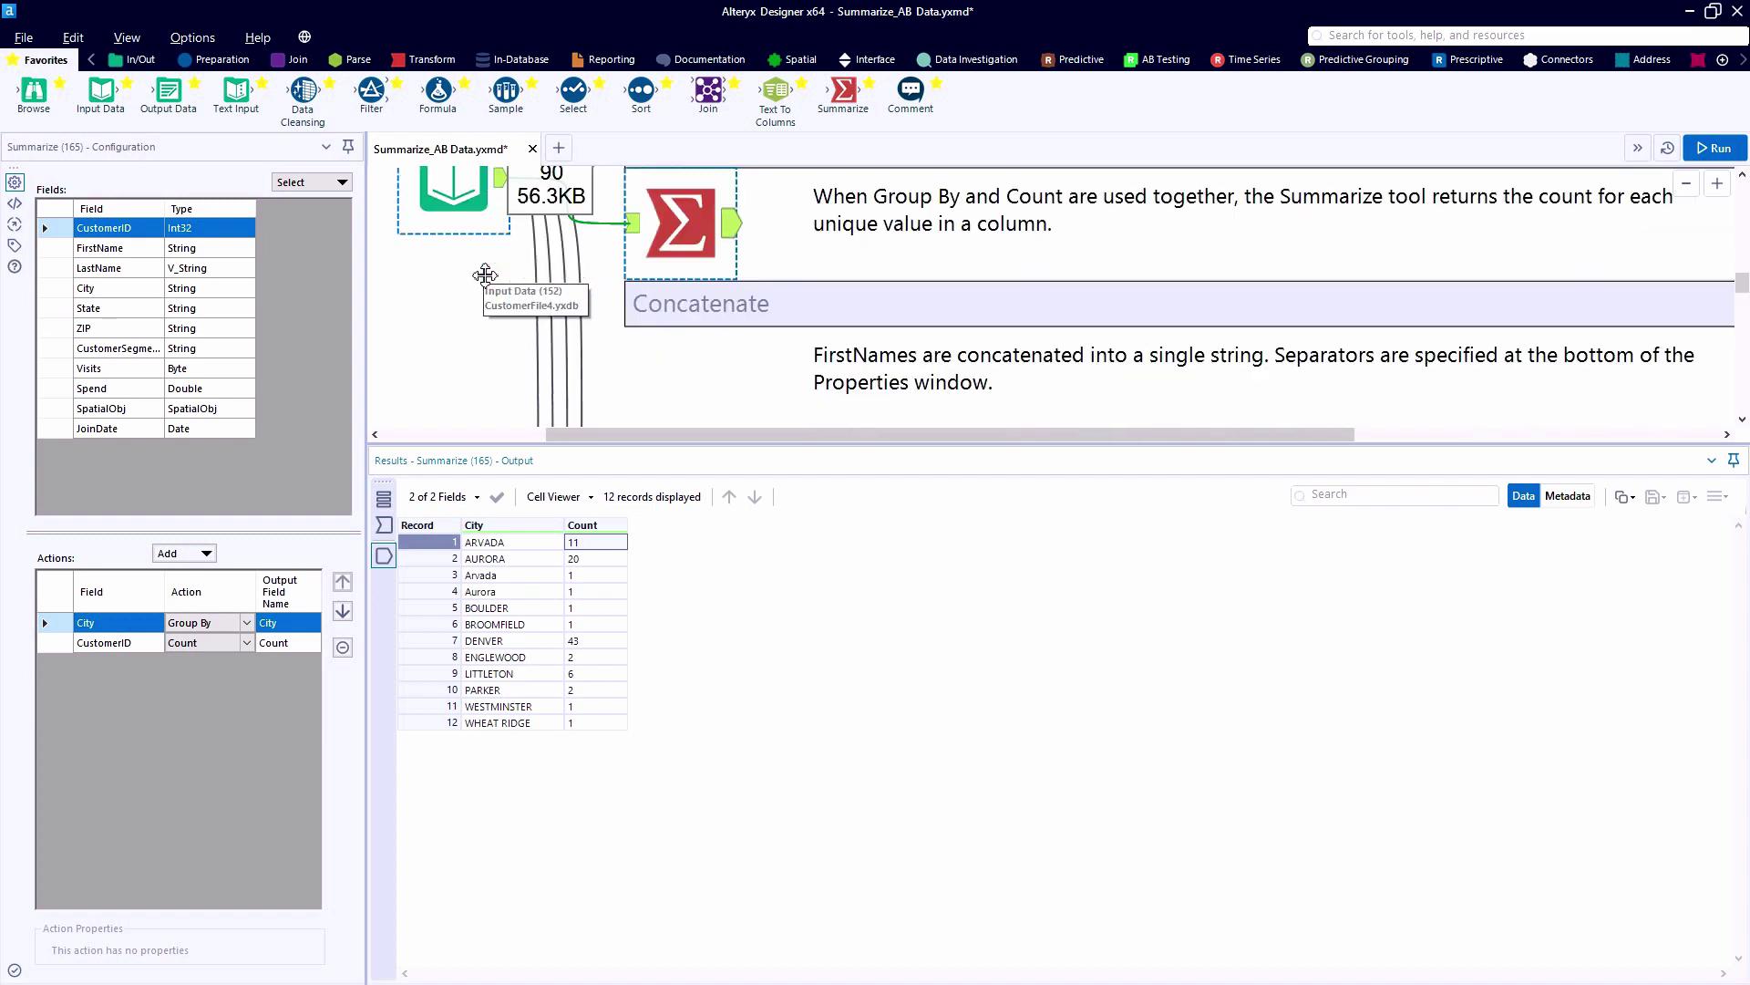
{"action": "left_click_drag", "start_coordinate": [470, 203], "coordinate": [470, 394]}
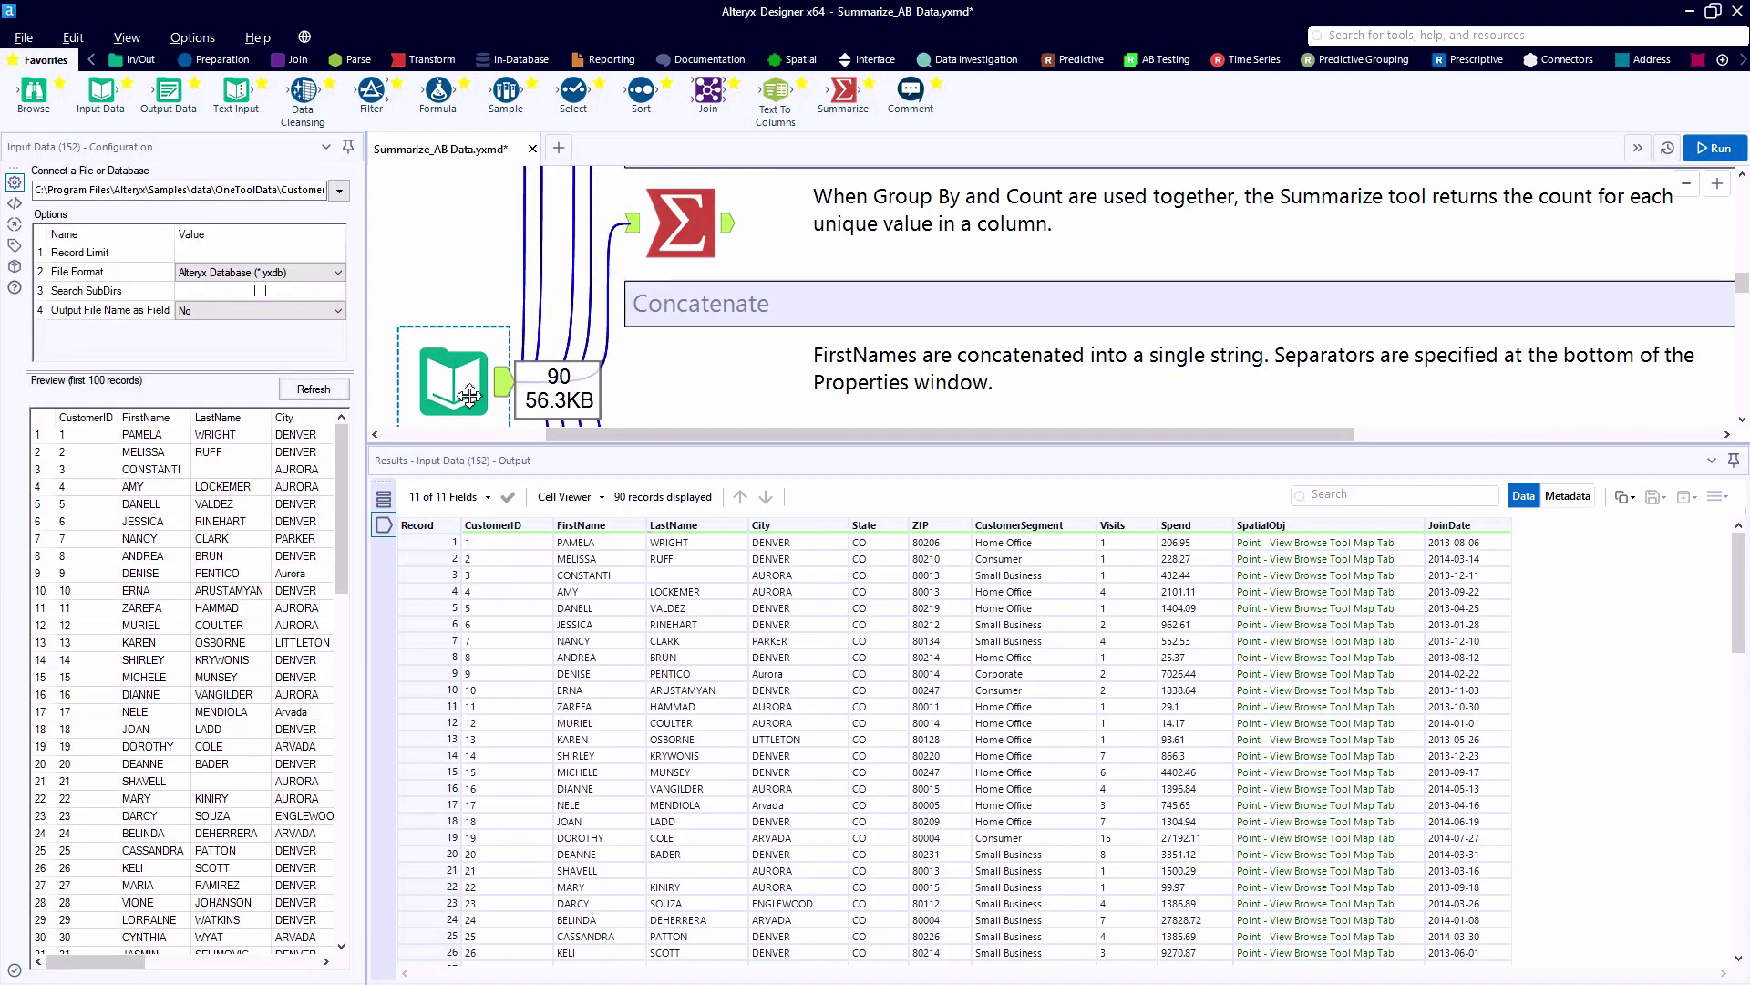
{"action": "mouse_move", "coordinate": [598, 545]}
{"action": "left_mouse_down"}
{"action": "mouse_move", "coordinate": [643, 771]}
{"action": "mouse_move", "coordinate": [596, 543]}
{"action": "left_mouse_up"}
{"action": "left_click_drag", "start_coordinate": [844, 91], "coordinate": [653, 383]}
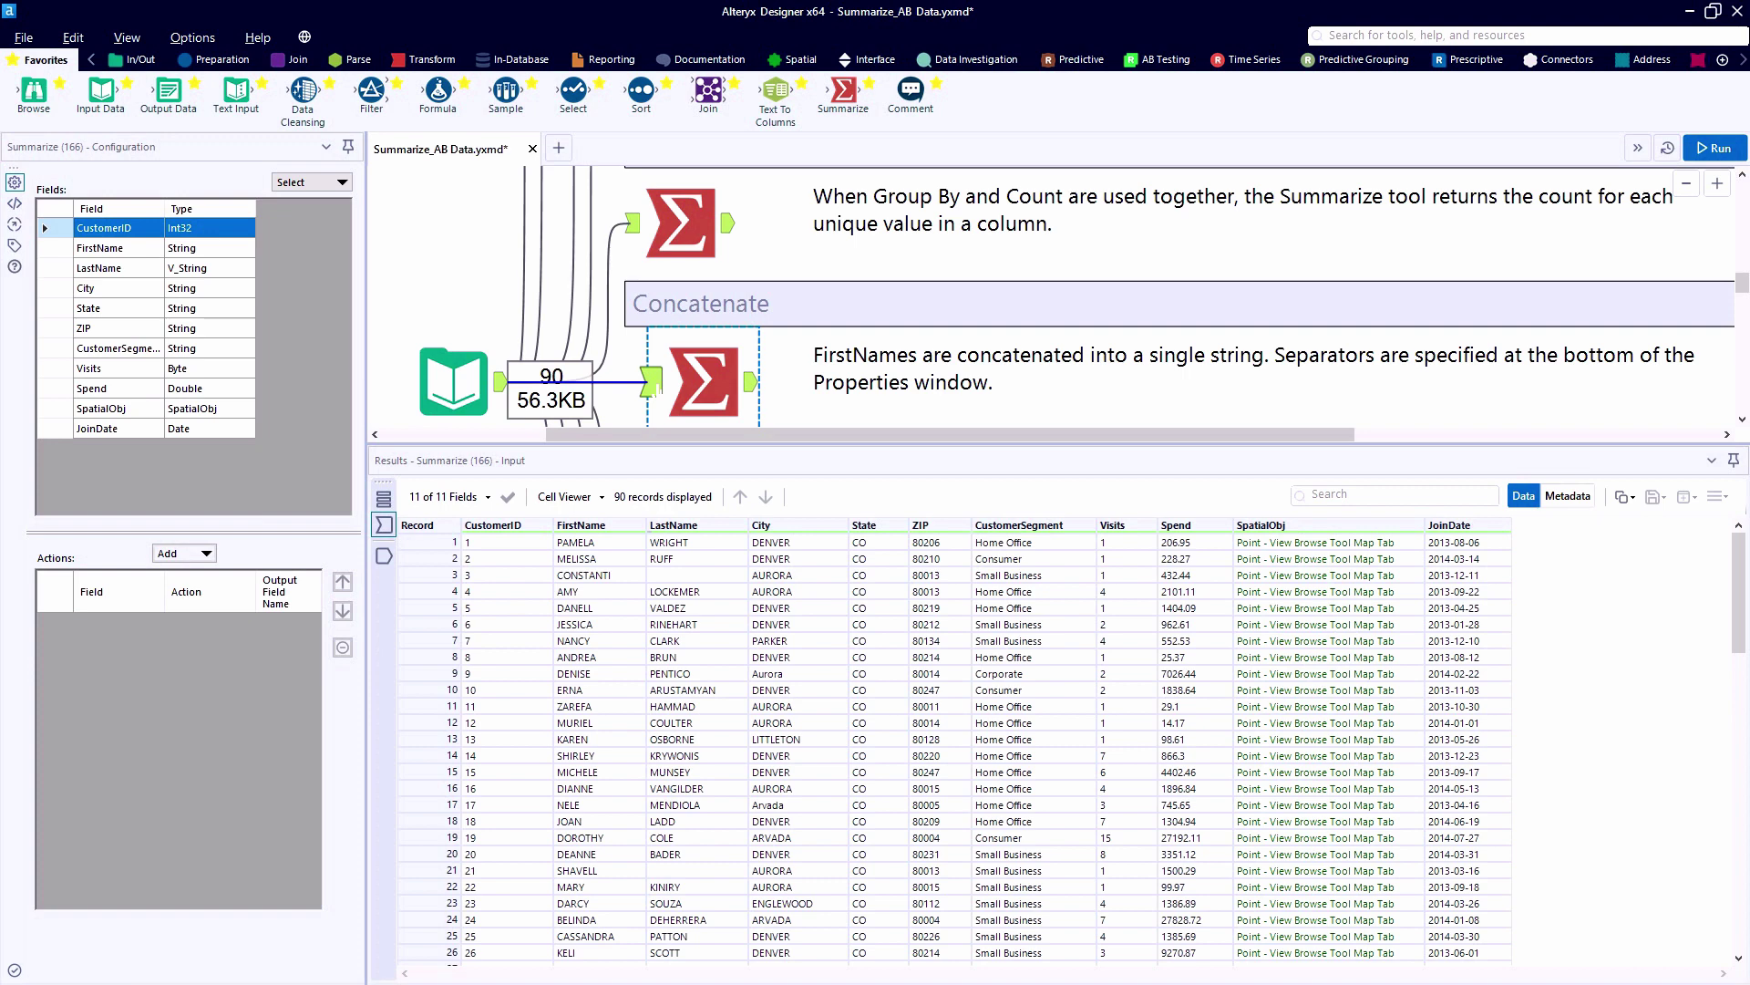
{"action": "left_click_drag", "start_coordinate": [654, 388], "coordinate": [633, 388]}
Step: Concatenate the FirstName field into Concat_FirstName
{"action": "left_click", "coordinate": [91, 248]}
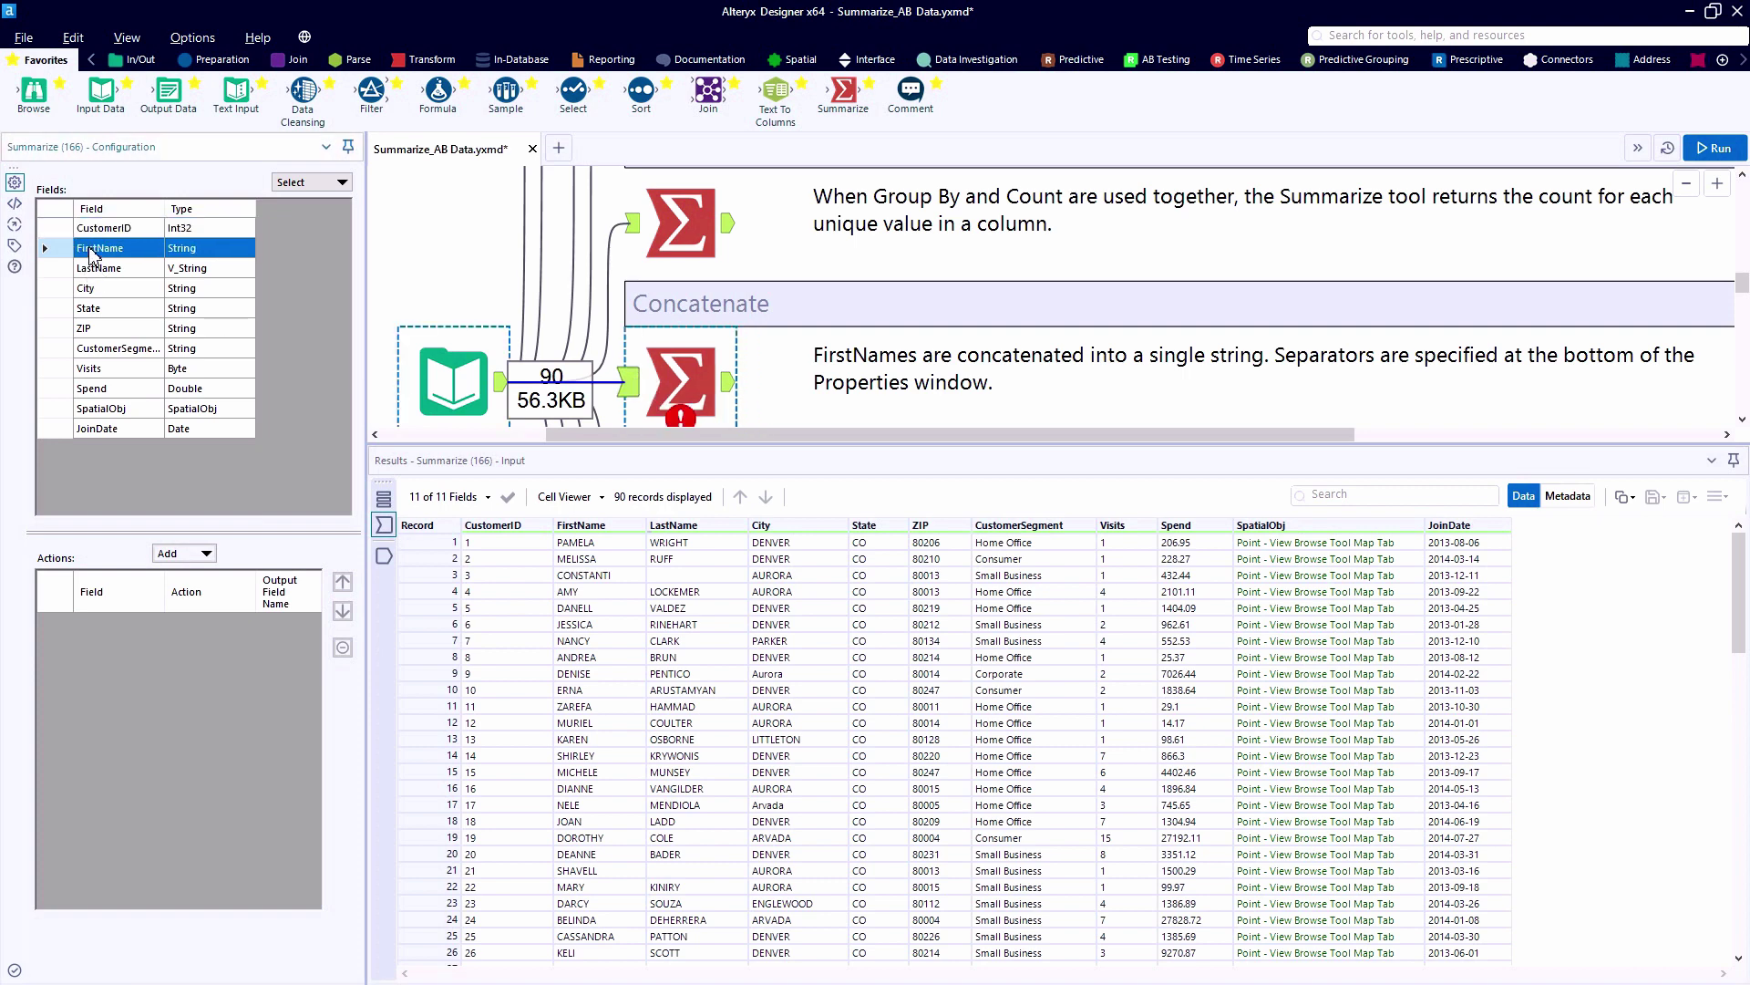
{"action": "left_click", "coordinate": [193, 553]}
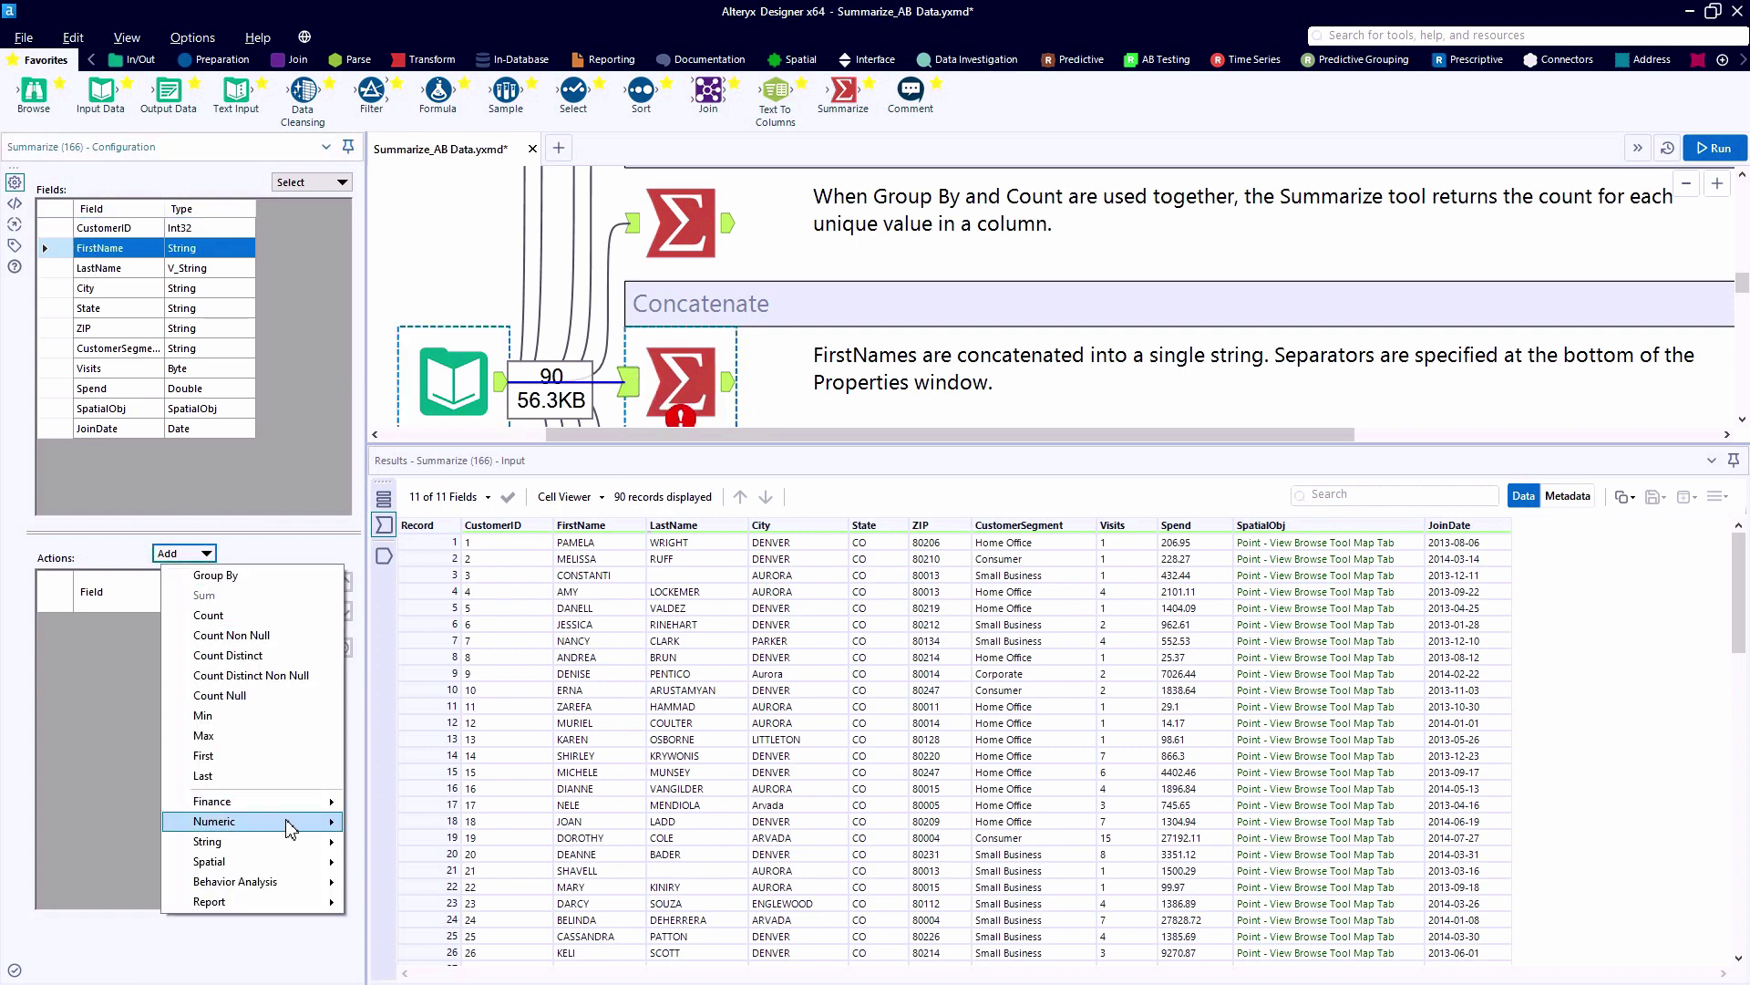
{"action": "mouse_move", "coordinate": [284, 845]}
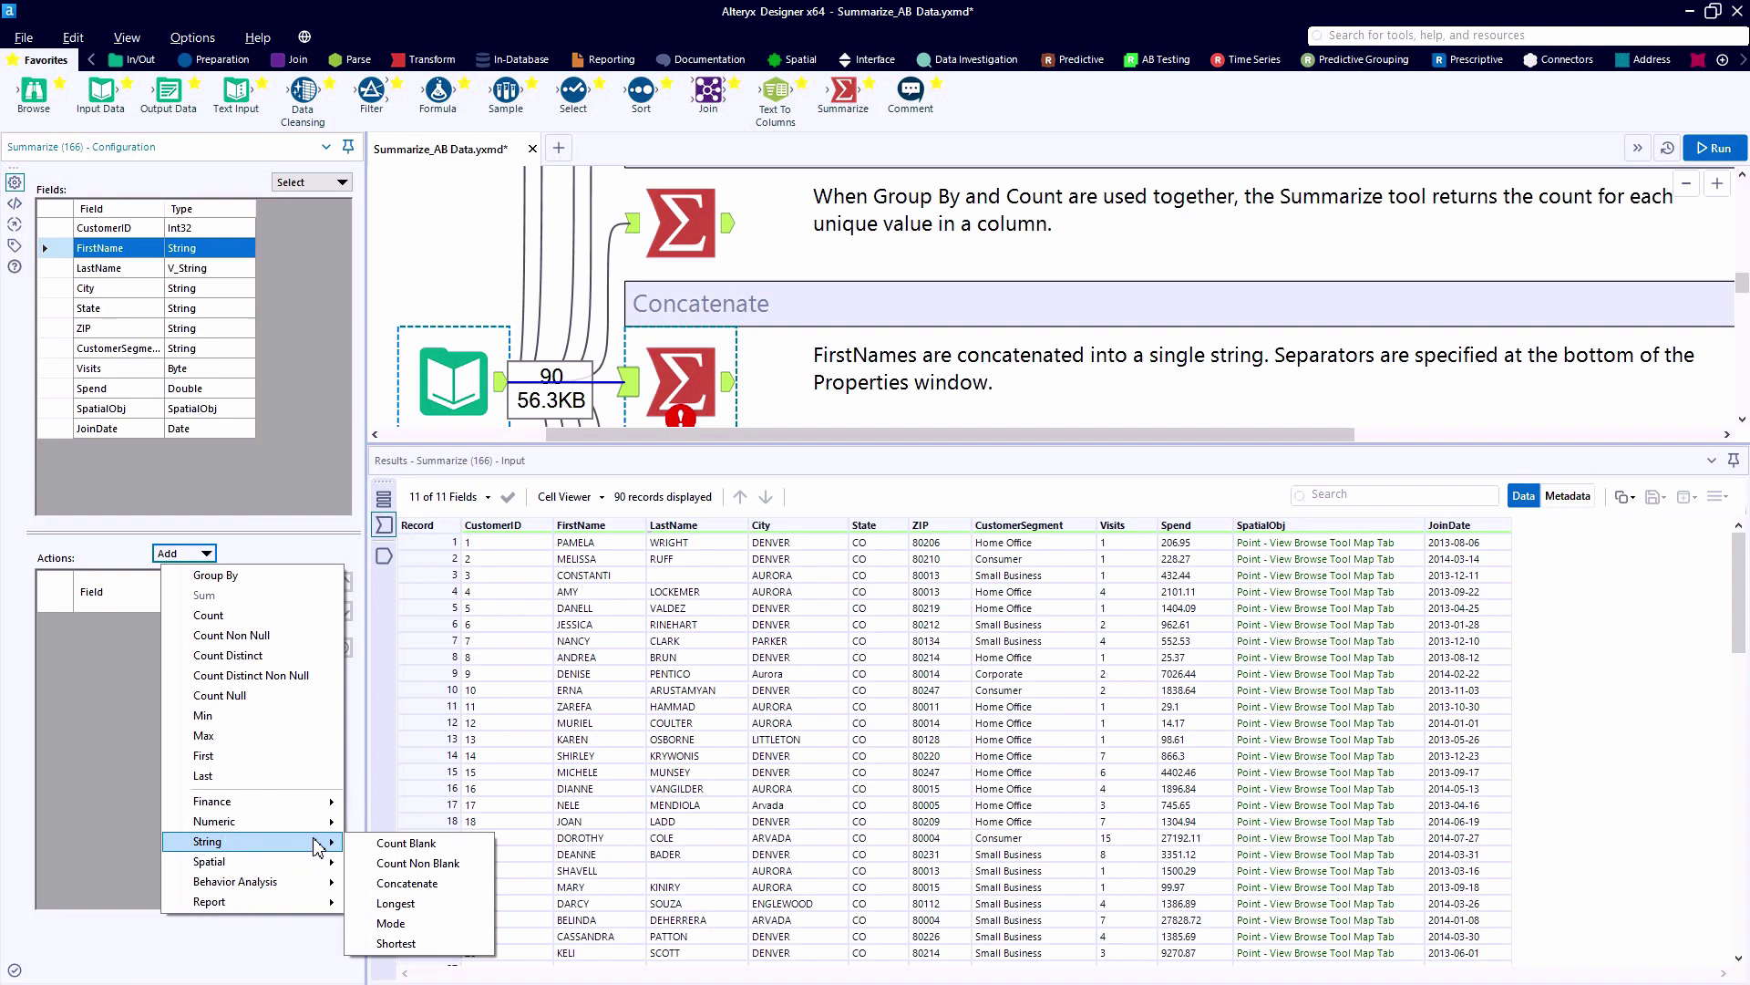
{"action": "left_click", "coordinate": [455, 887]}
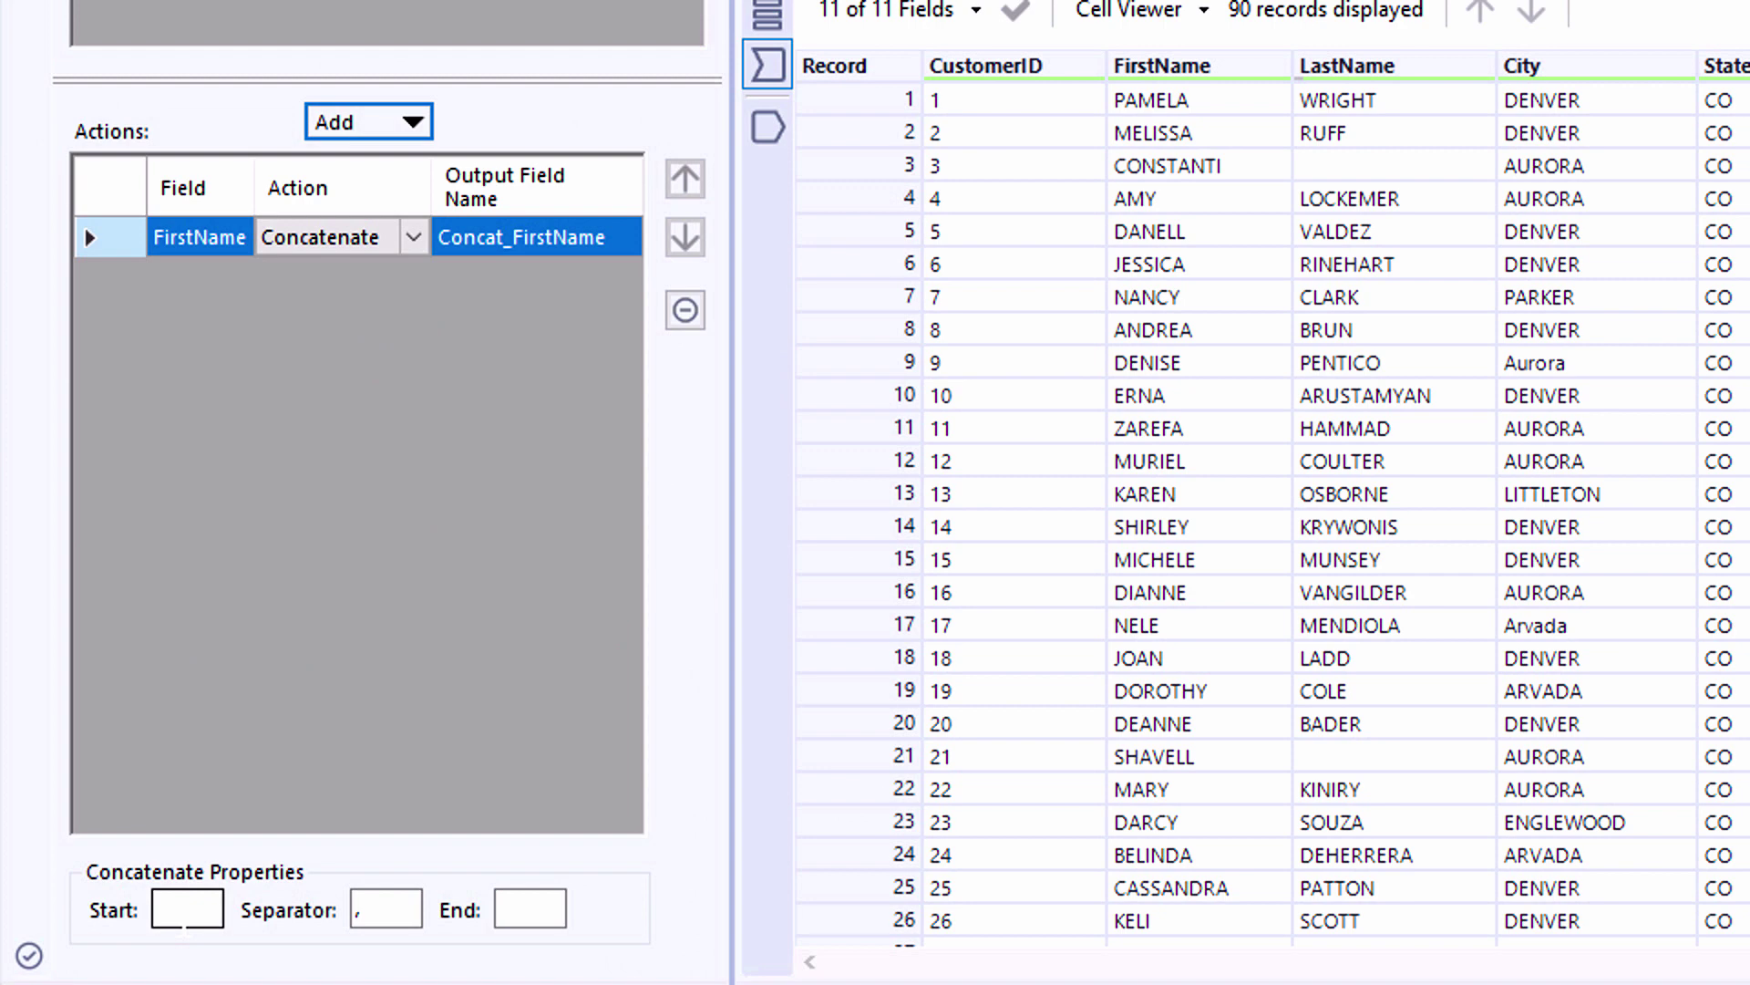
Step: Leave the Start and End characters empty and rename the output field to First Names
{"action": "left_click", "coordinate": [165, 909]}
{"action": "type", "text": "<"}
{"action": "left_click", "coordinate": [524, 909]}
{"action": "type", "text": ">"}
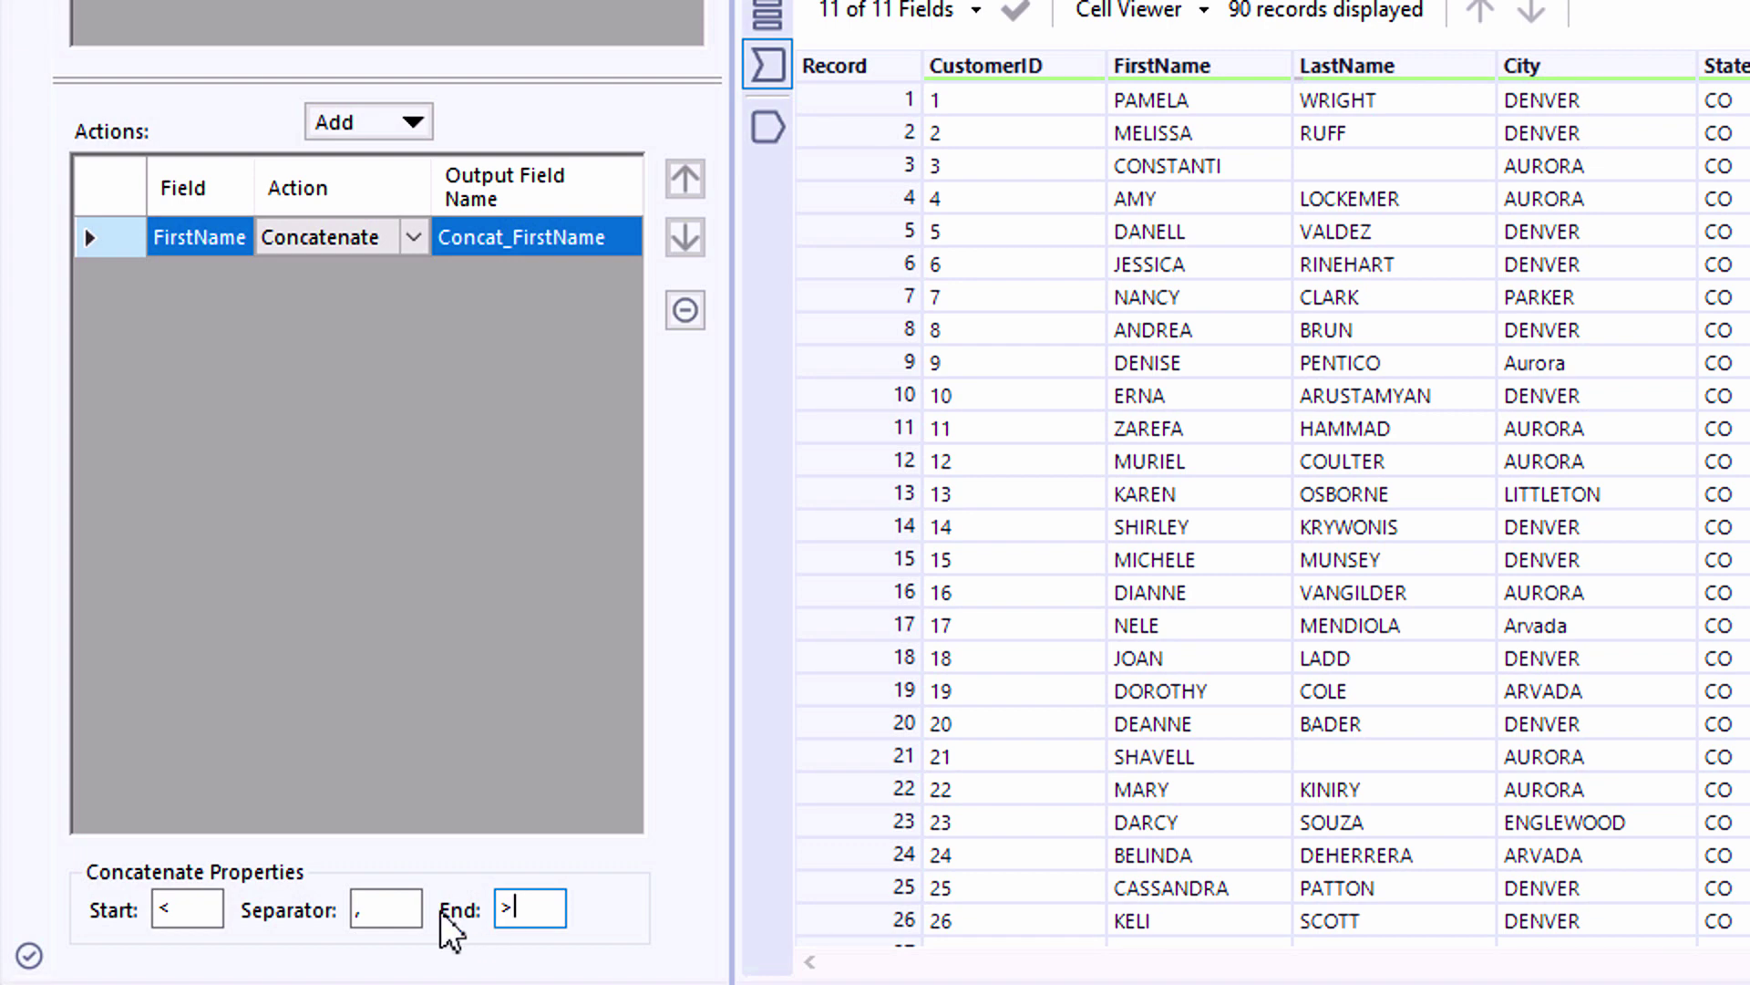
{"action": "key", "text": "BackSpace"}
{"action": "left_click", "coordinate": [187, 908]}
{"action": "key", "text": "BackSpace"}
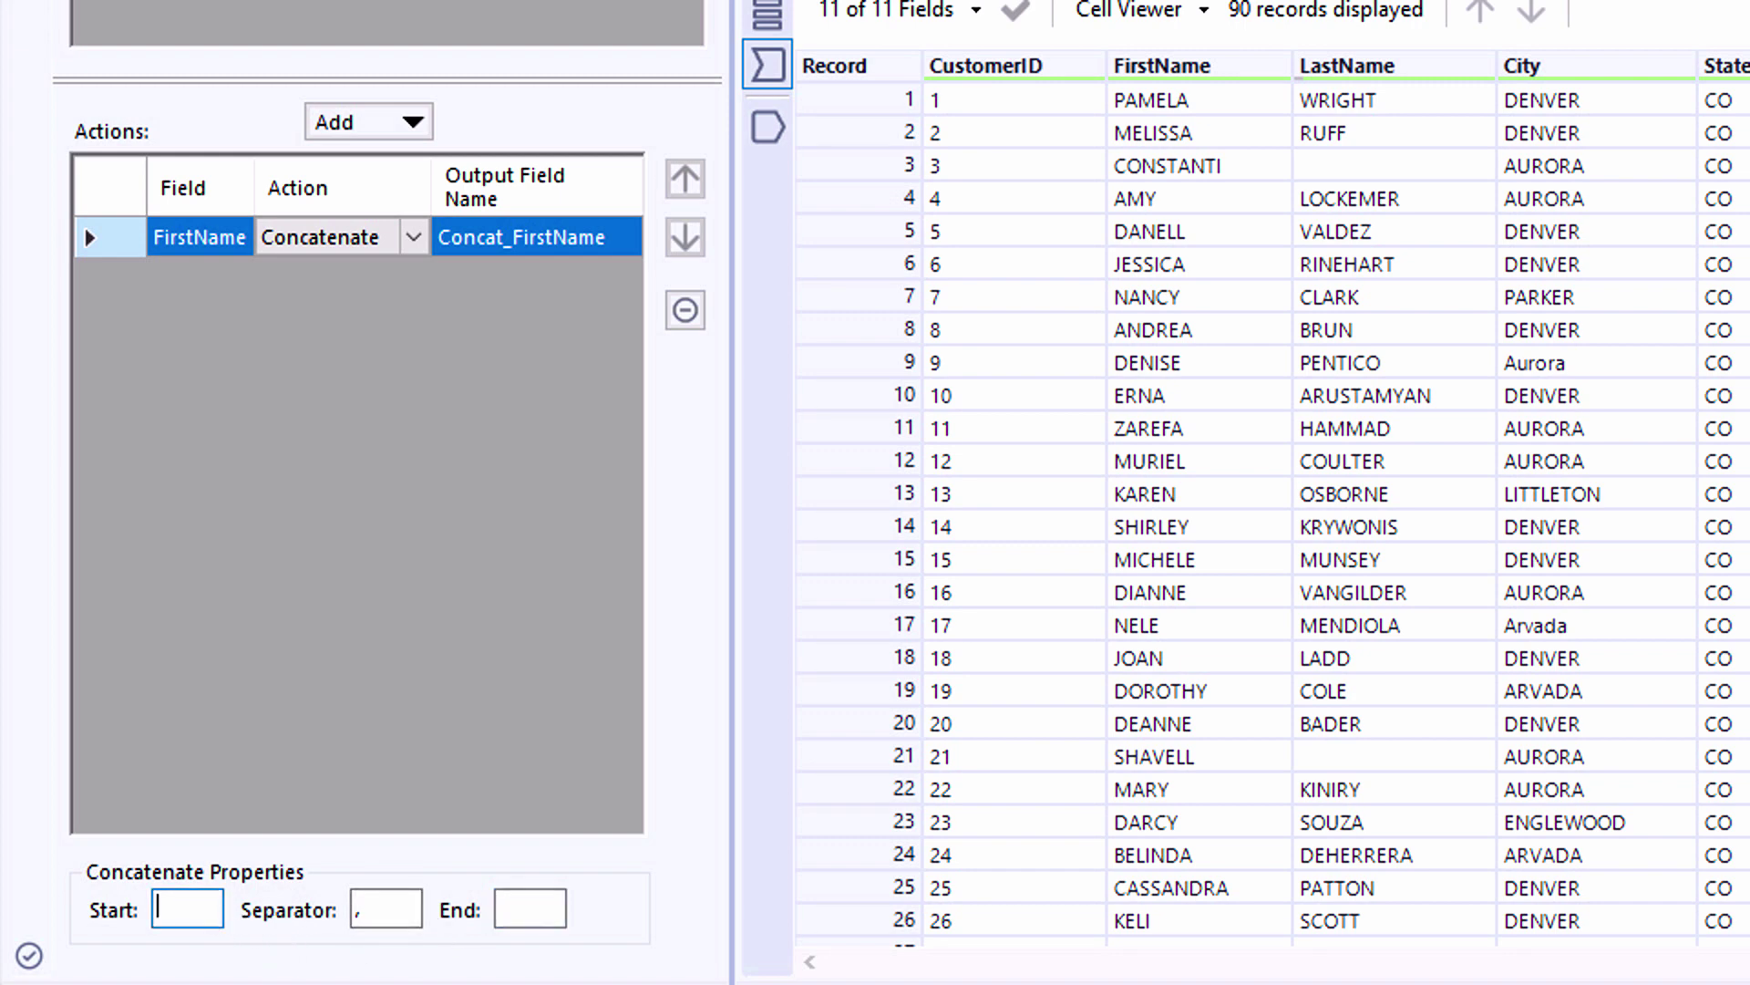
{"action": "left_click", "coordinate": [513, 237]}
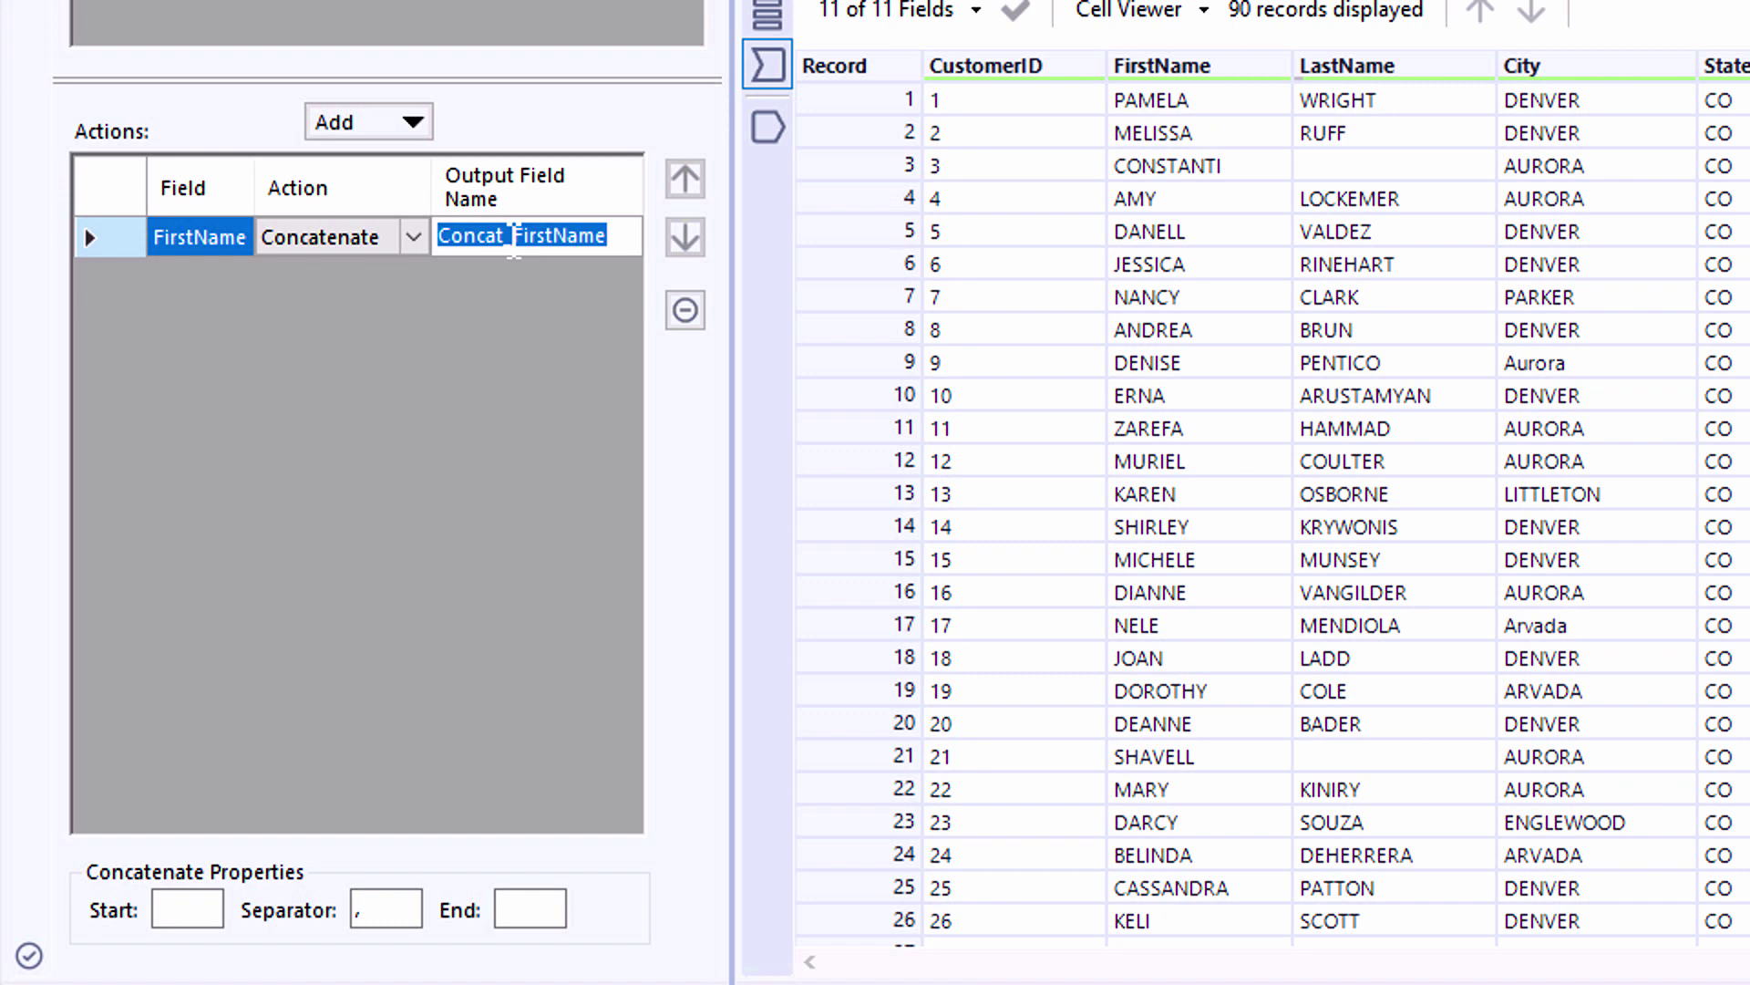
{"action": "type", "text": "First Names"}
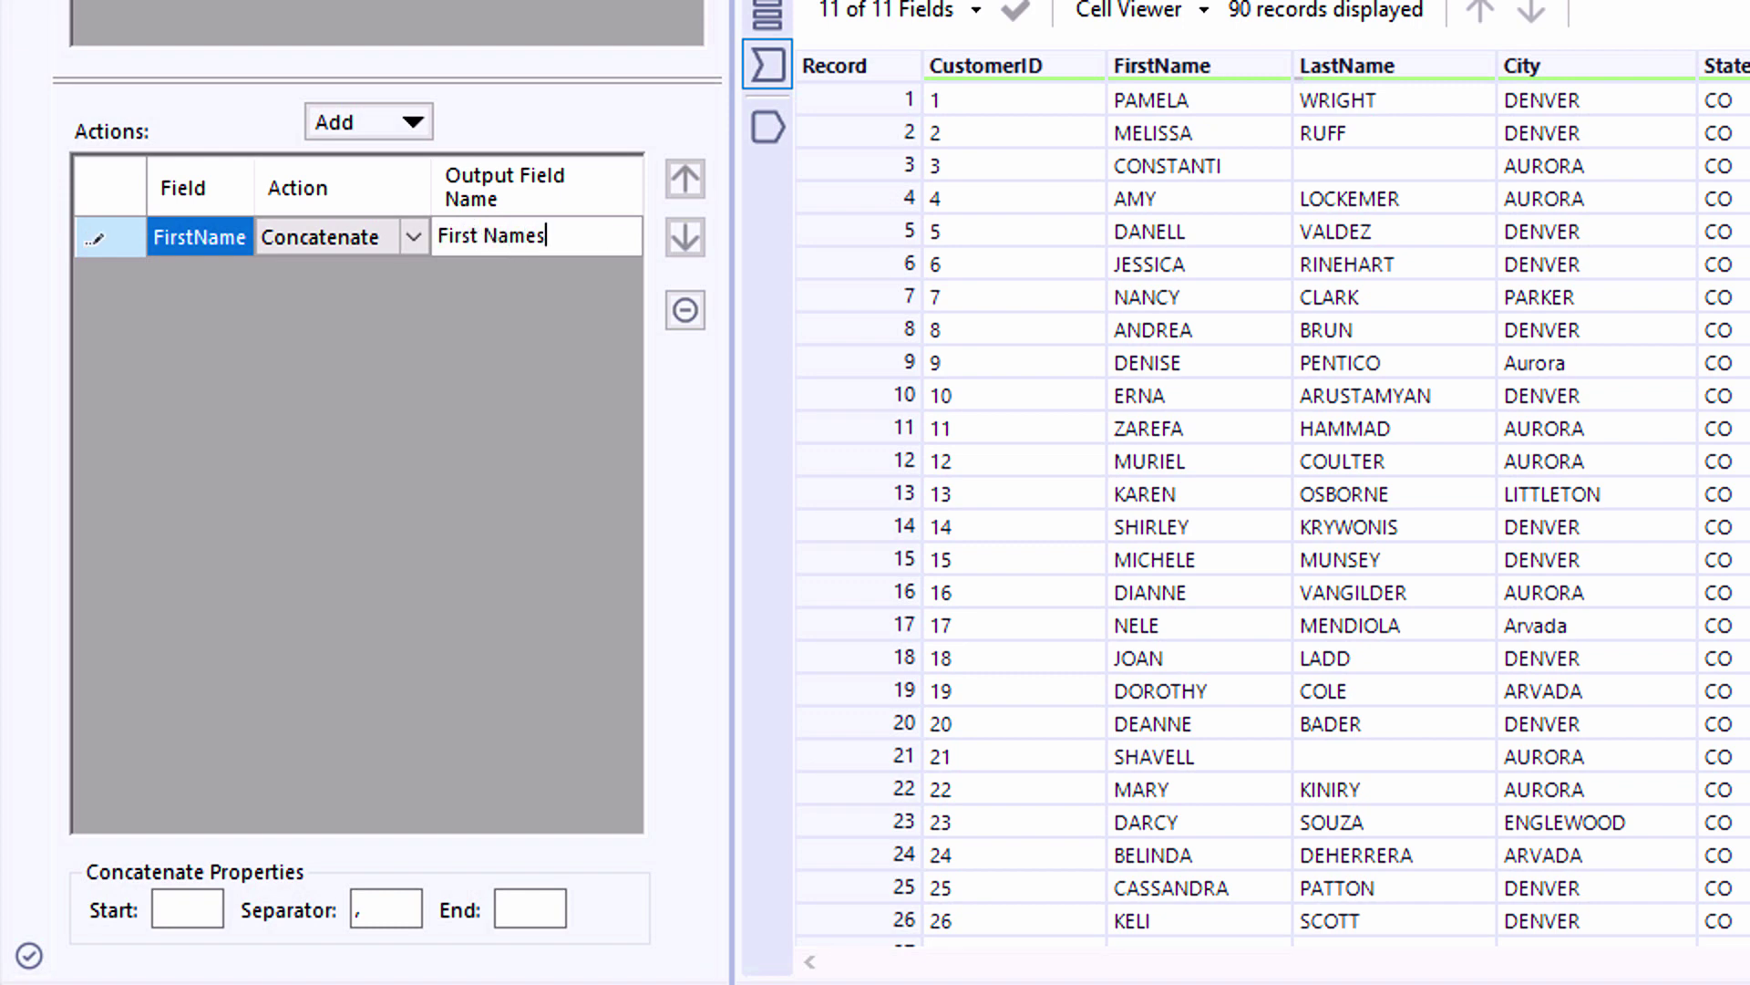
{"action": "key", "text": "Return"}
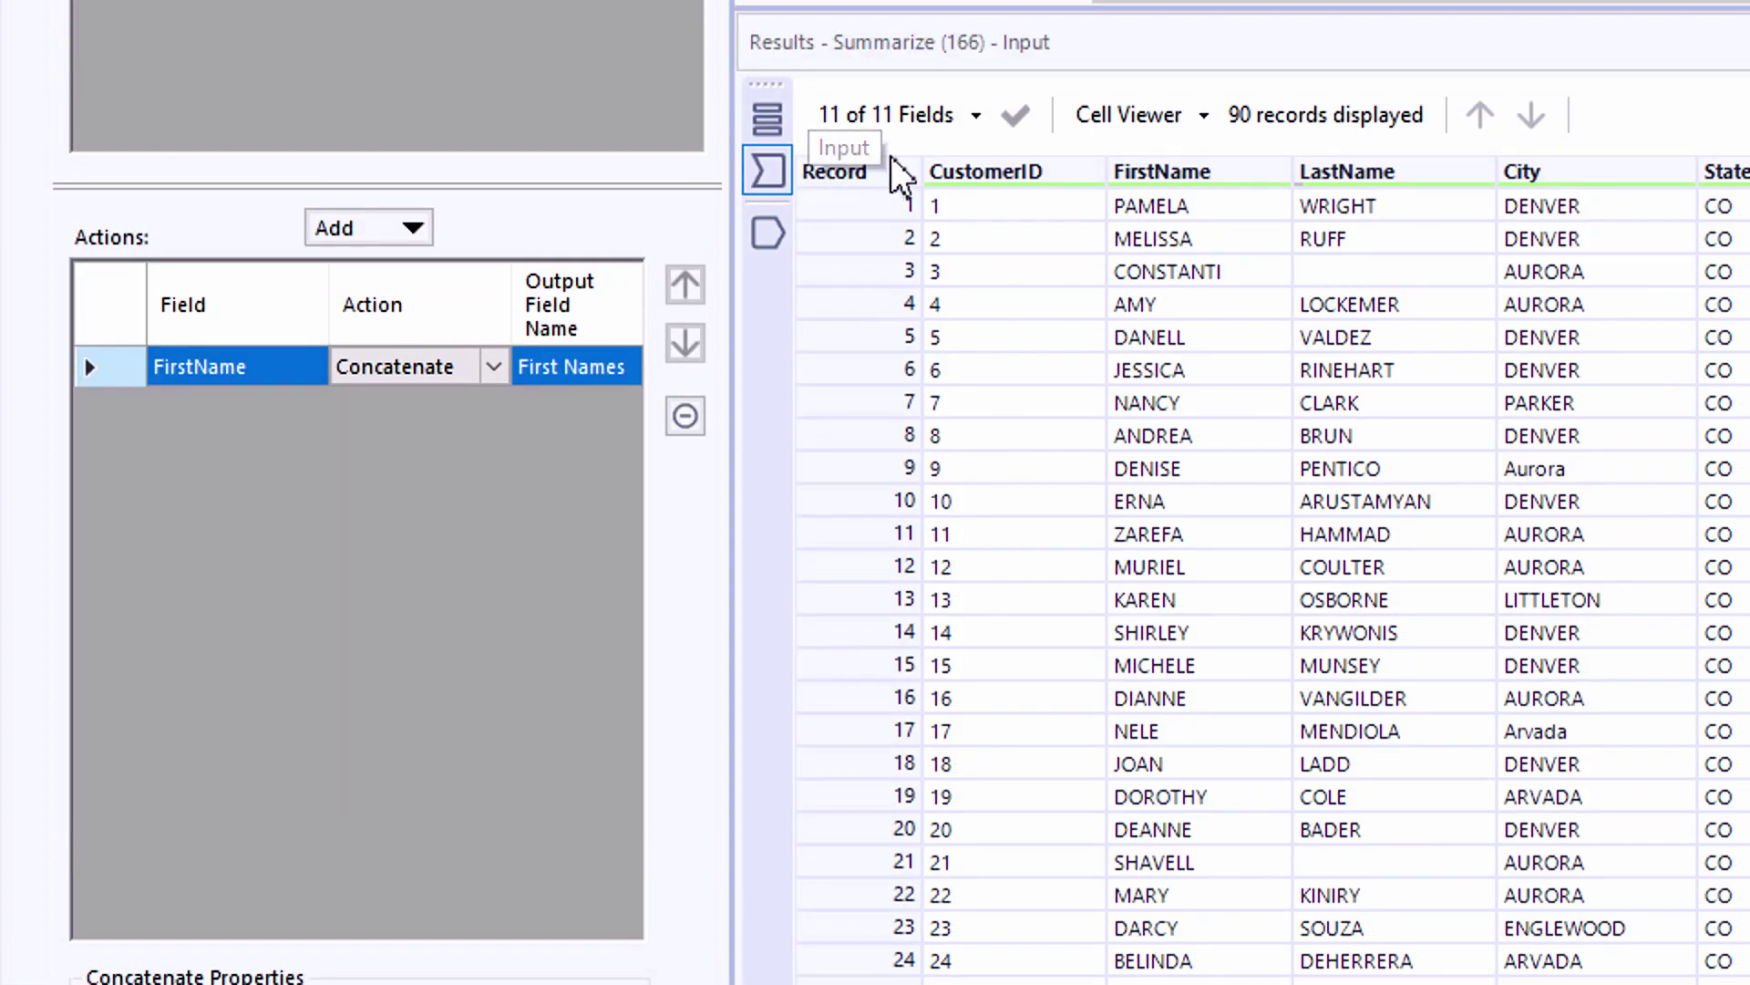
Step: Set the separator to ', ', rerun, and view the full First Names text
{"action": "left_click", "coordinate": [790, 227]}
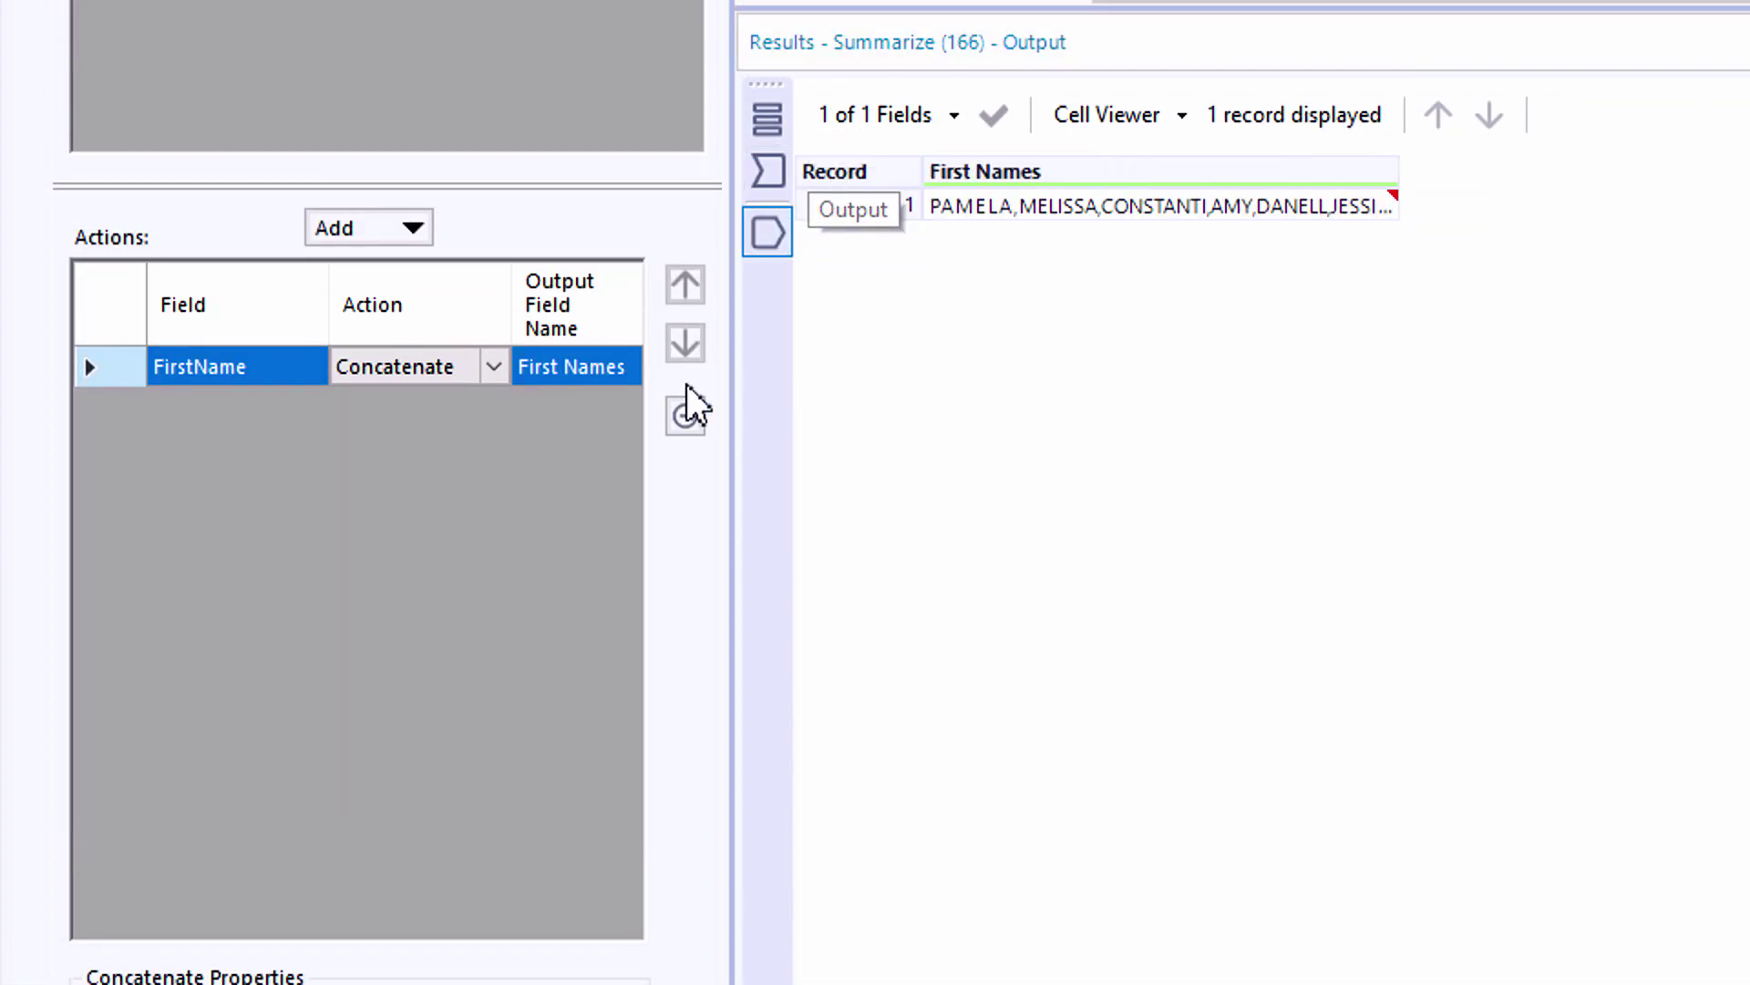
{"action": "left_click", "coordinate": [386, 908]}
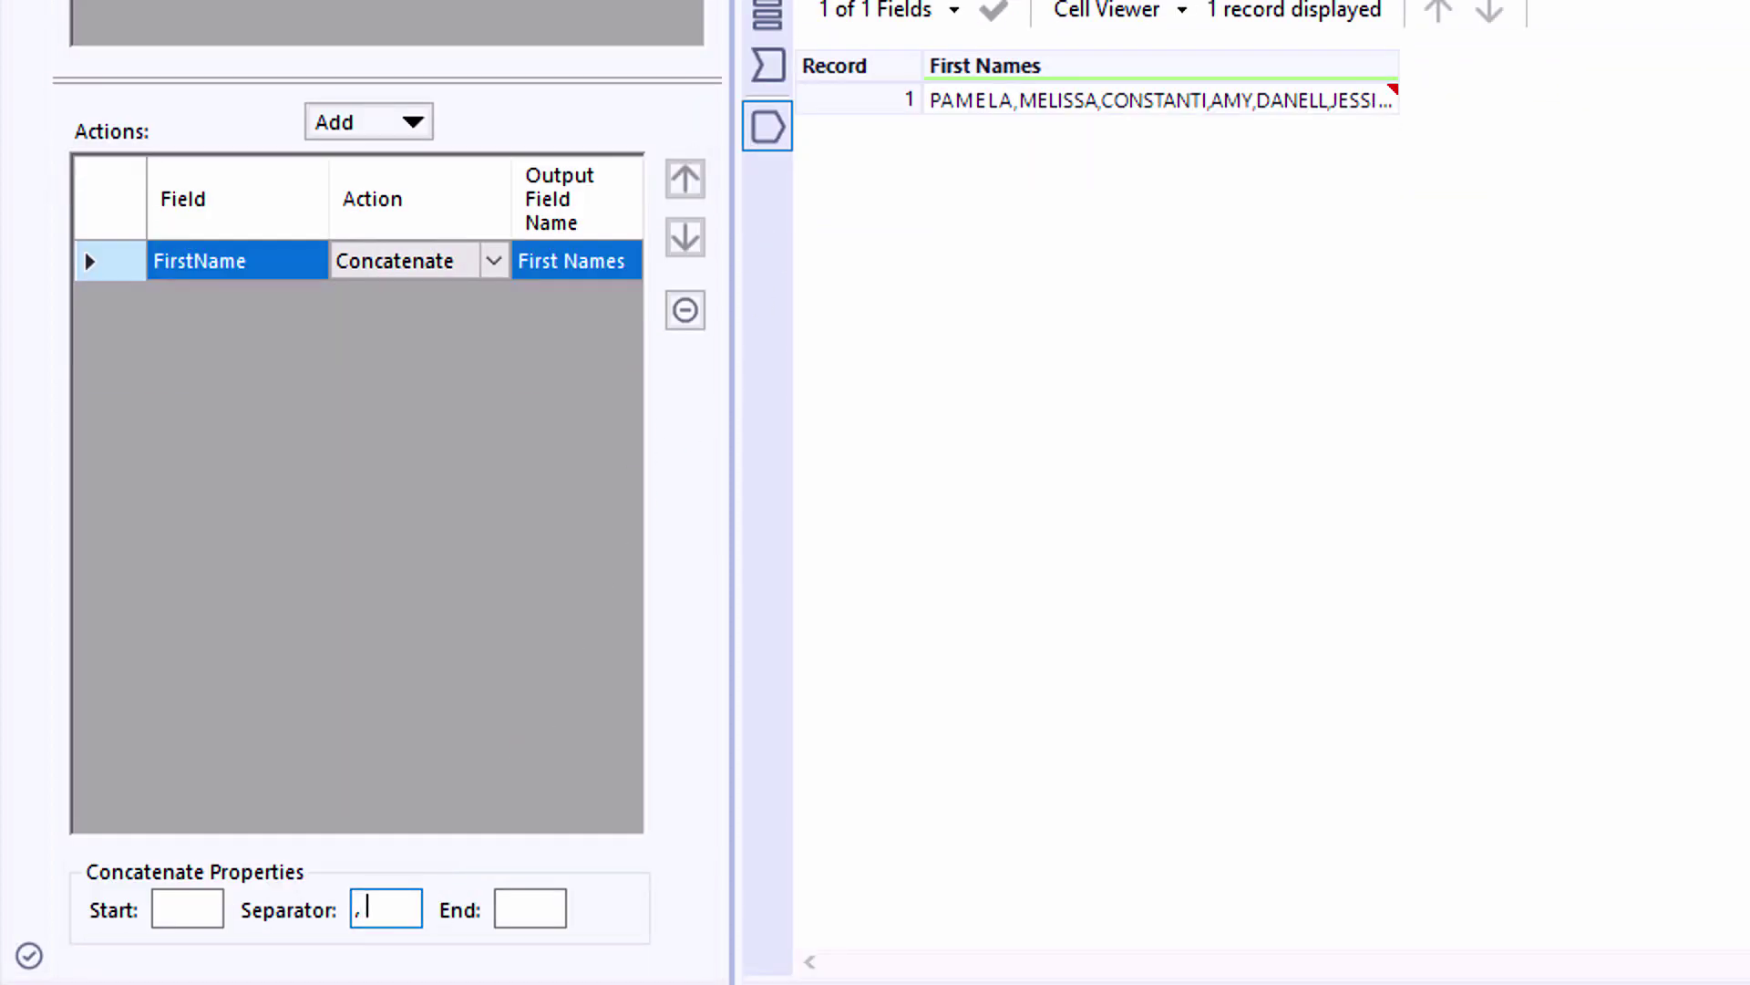
{"action": "key", "text": "ctrl+r"}
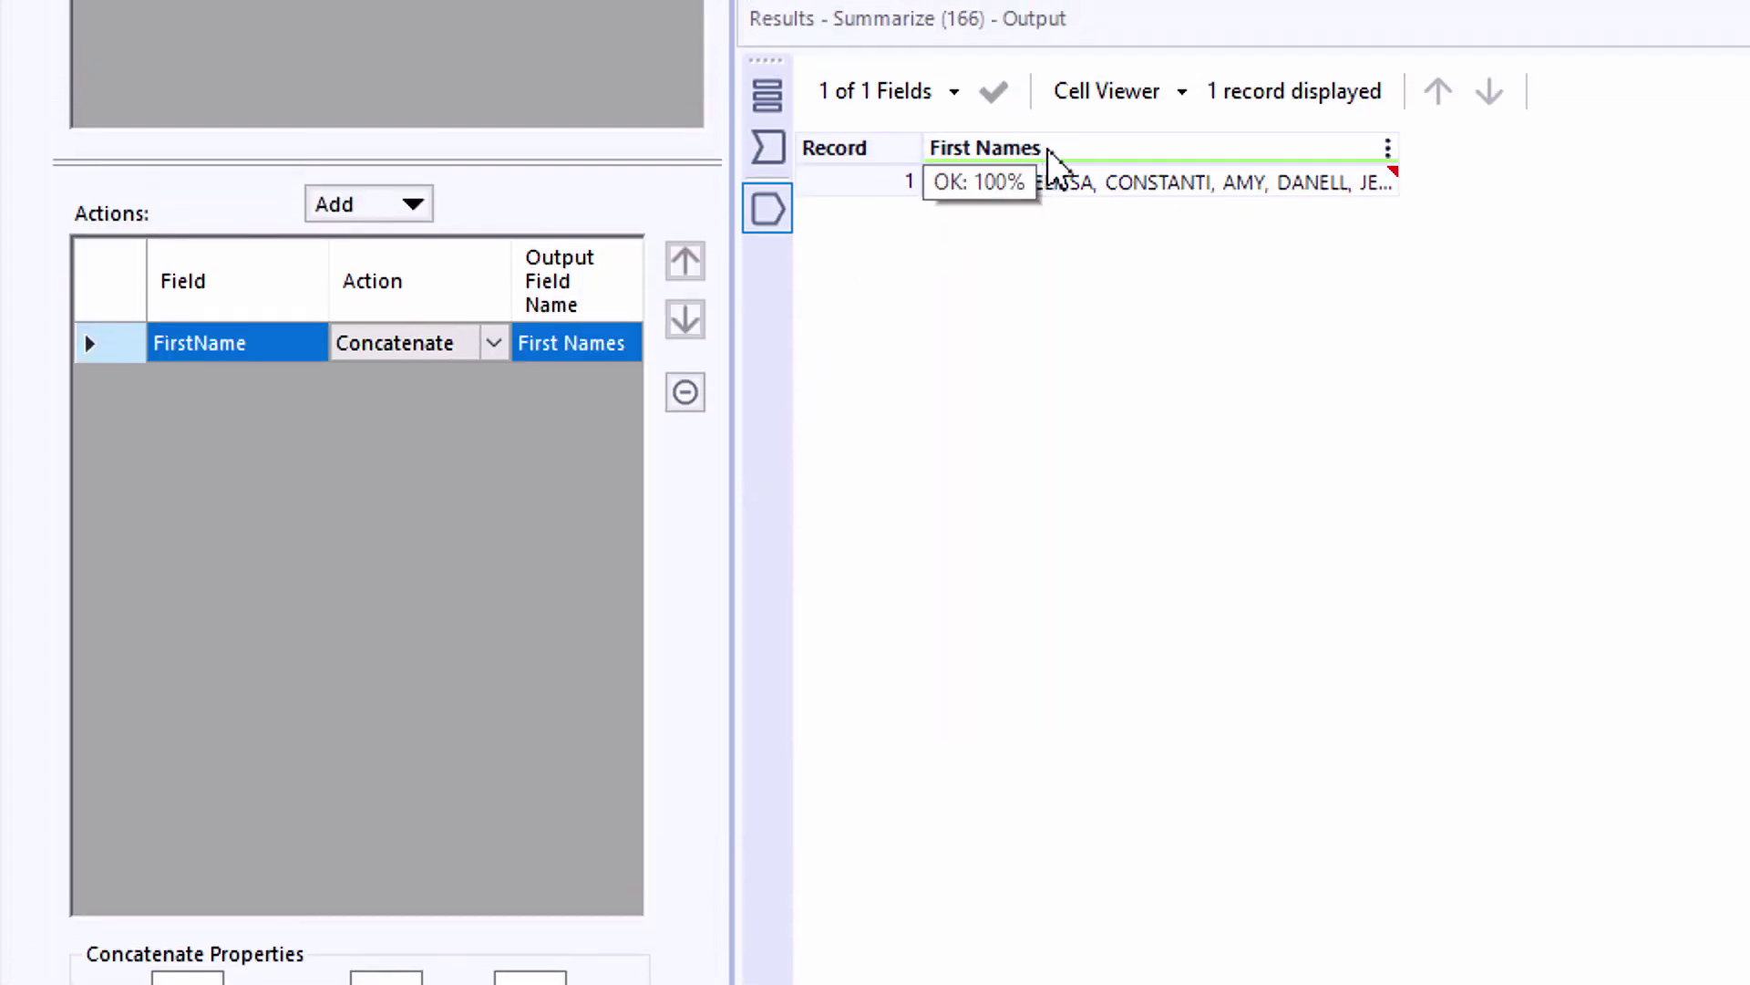
{"action": "left_click", "coordinate": [1368, 187]}
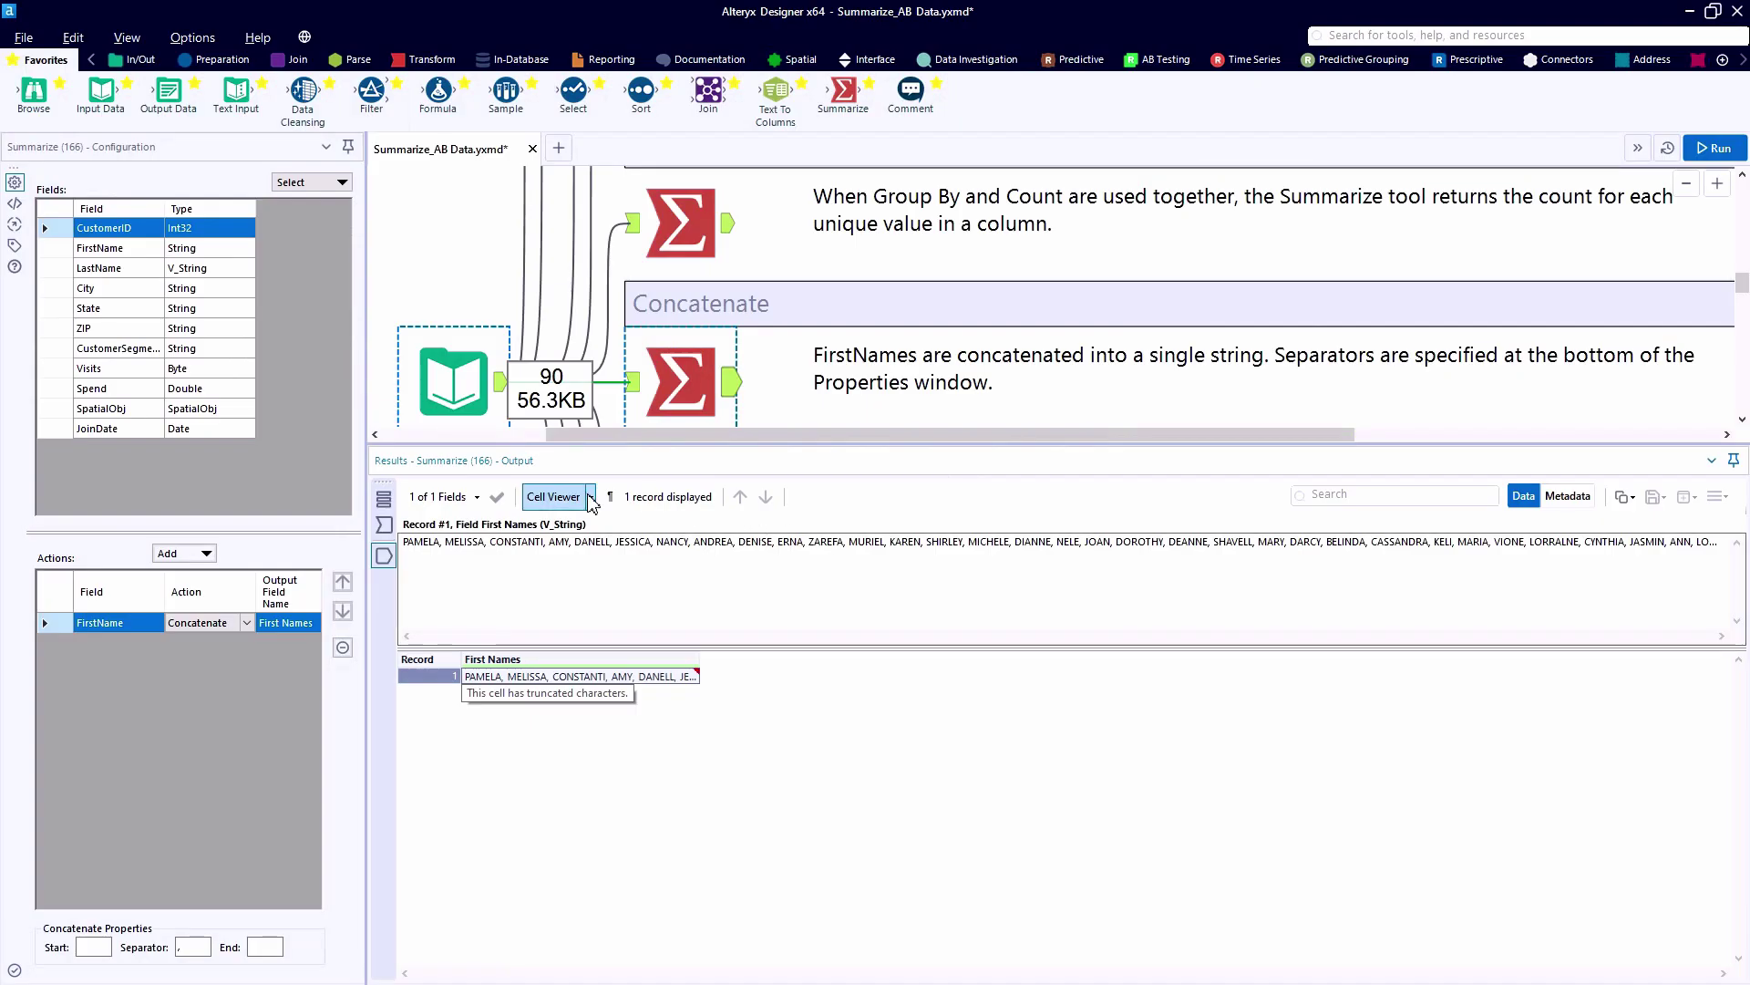
{"action": "left_click", "coordinate": [553, 497]}
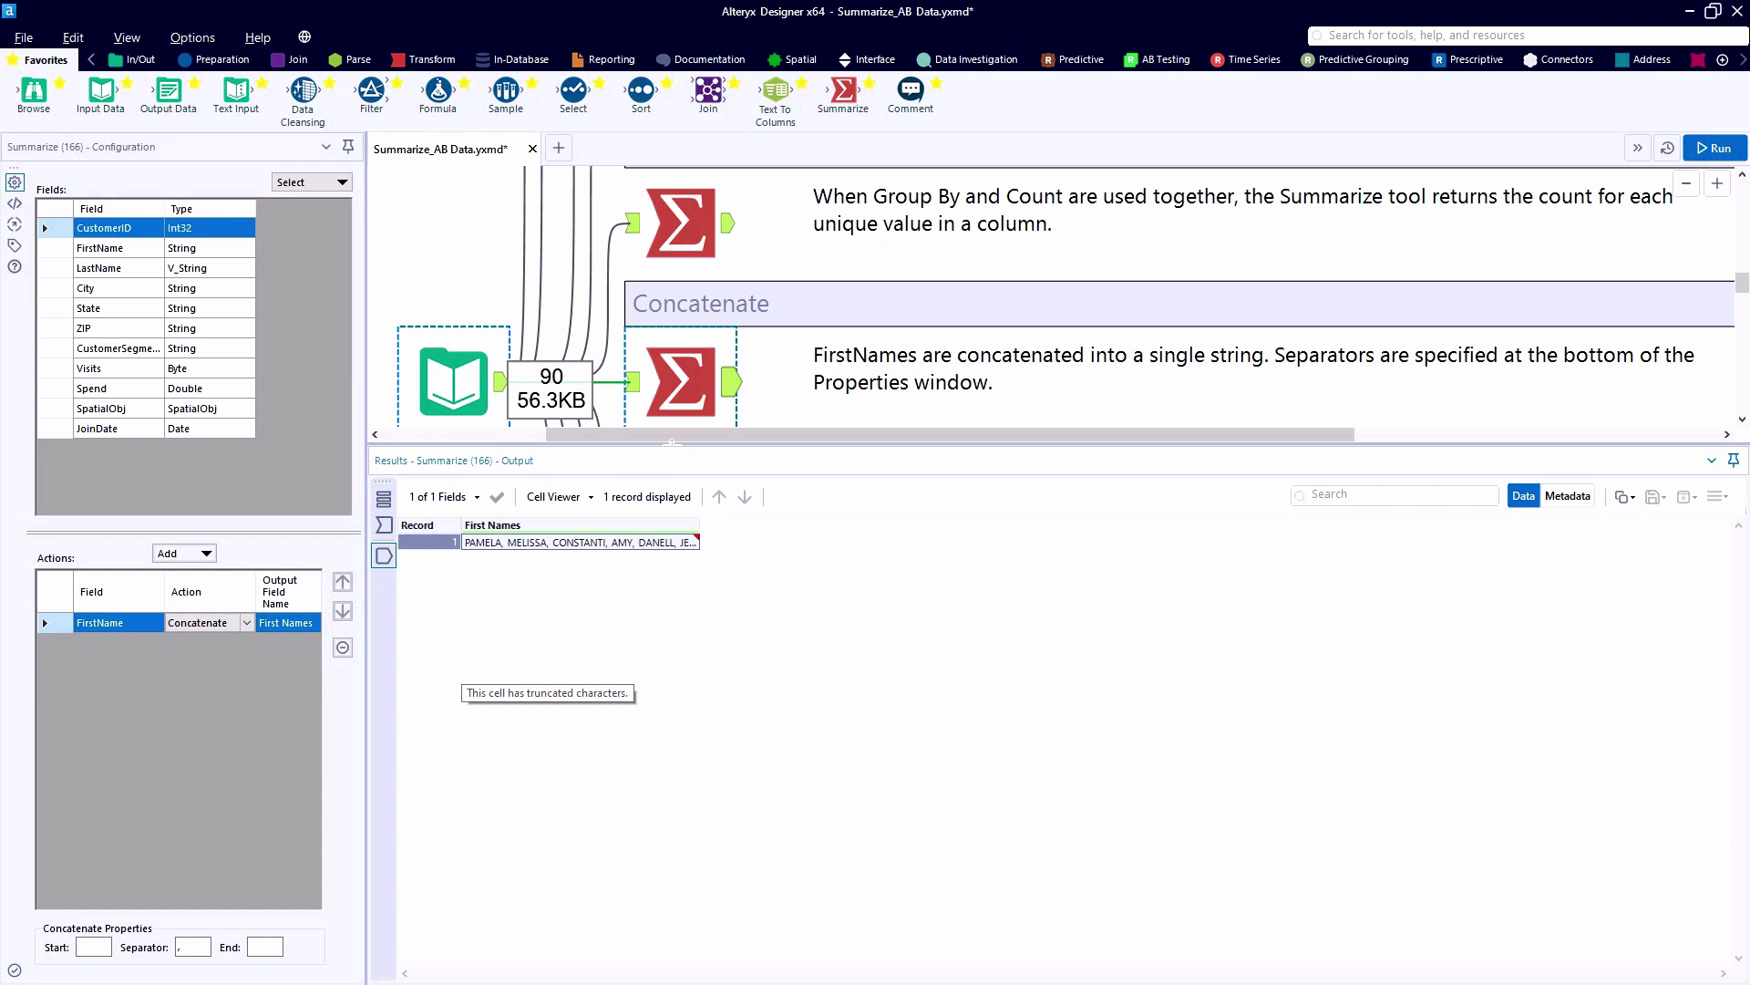
{"action": "left_click_drag", "start_coordinate": [671, 444], "coordinate": [657, 614]}
{"action": "scroll", "coordinate": [649, 464], "scroll_direction": "down", "scroll_amount": 1}
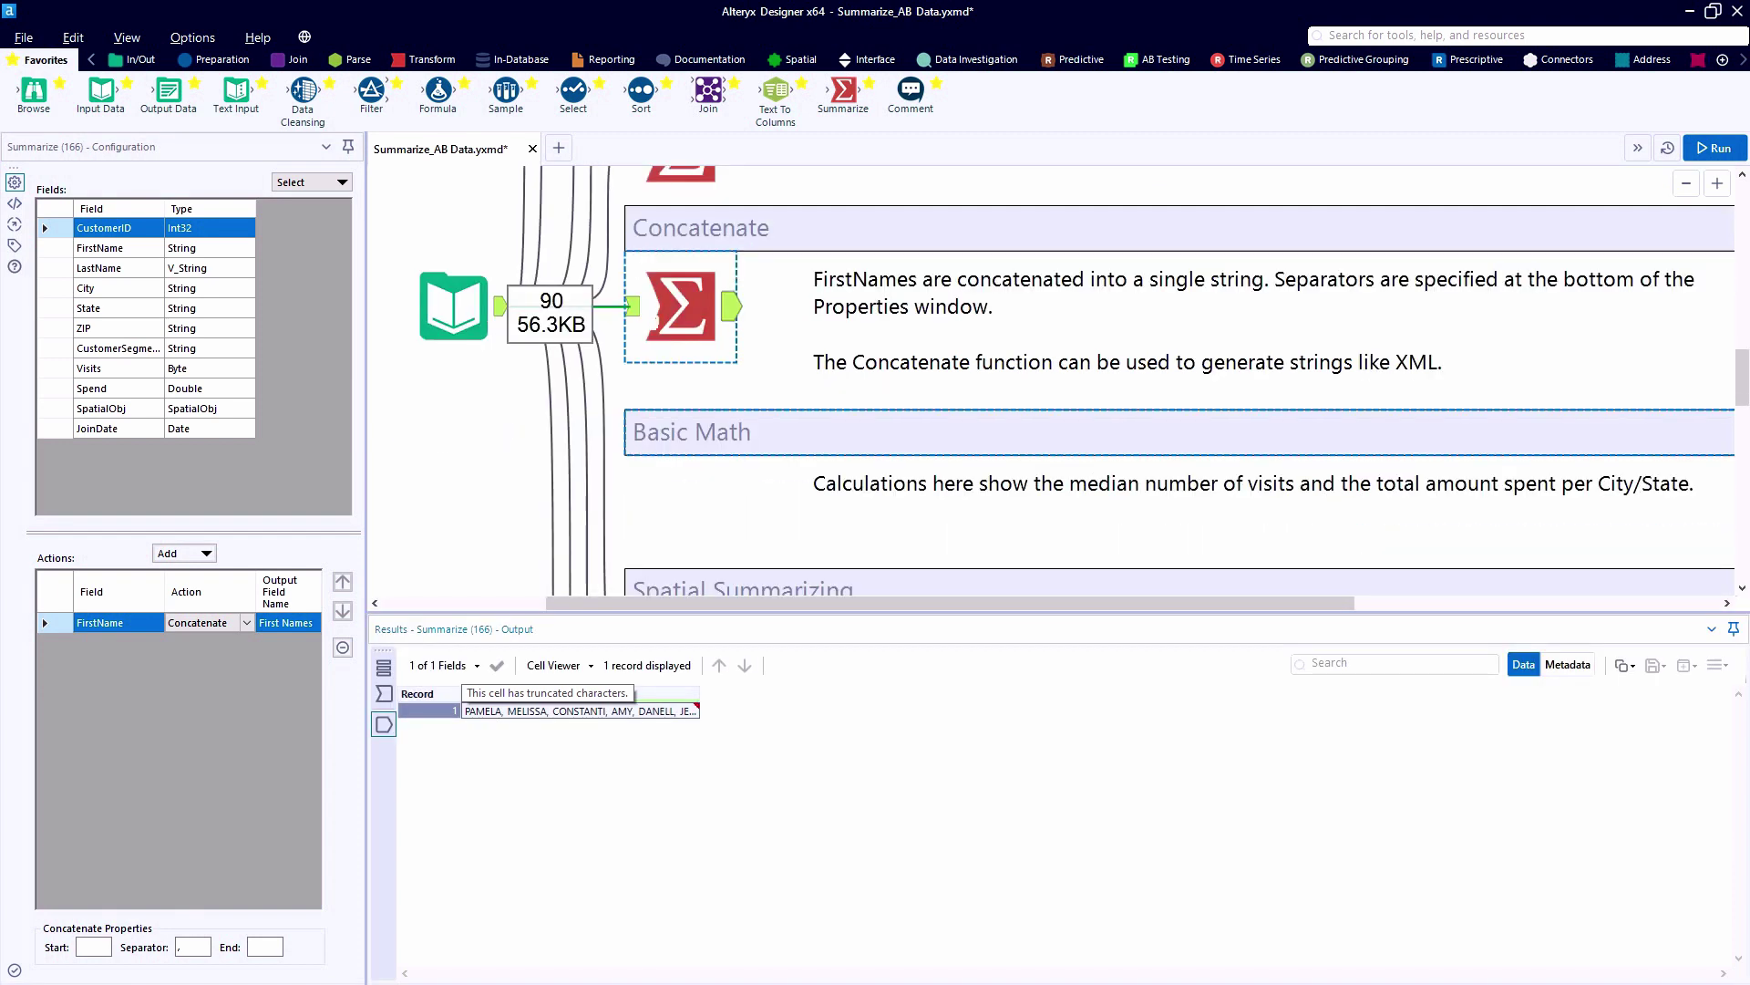
Step: Add a Summarize tool in Basic Math grouping by State, then City
{"action": "left_click_drag", "start_coordinate": [844, 89], "coordinate": [687, 536]}
{"action": "left_click", "coordinate": [629, 513]}
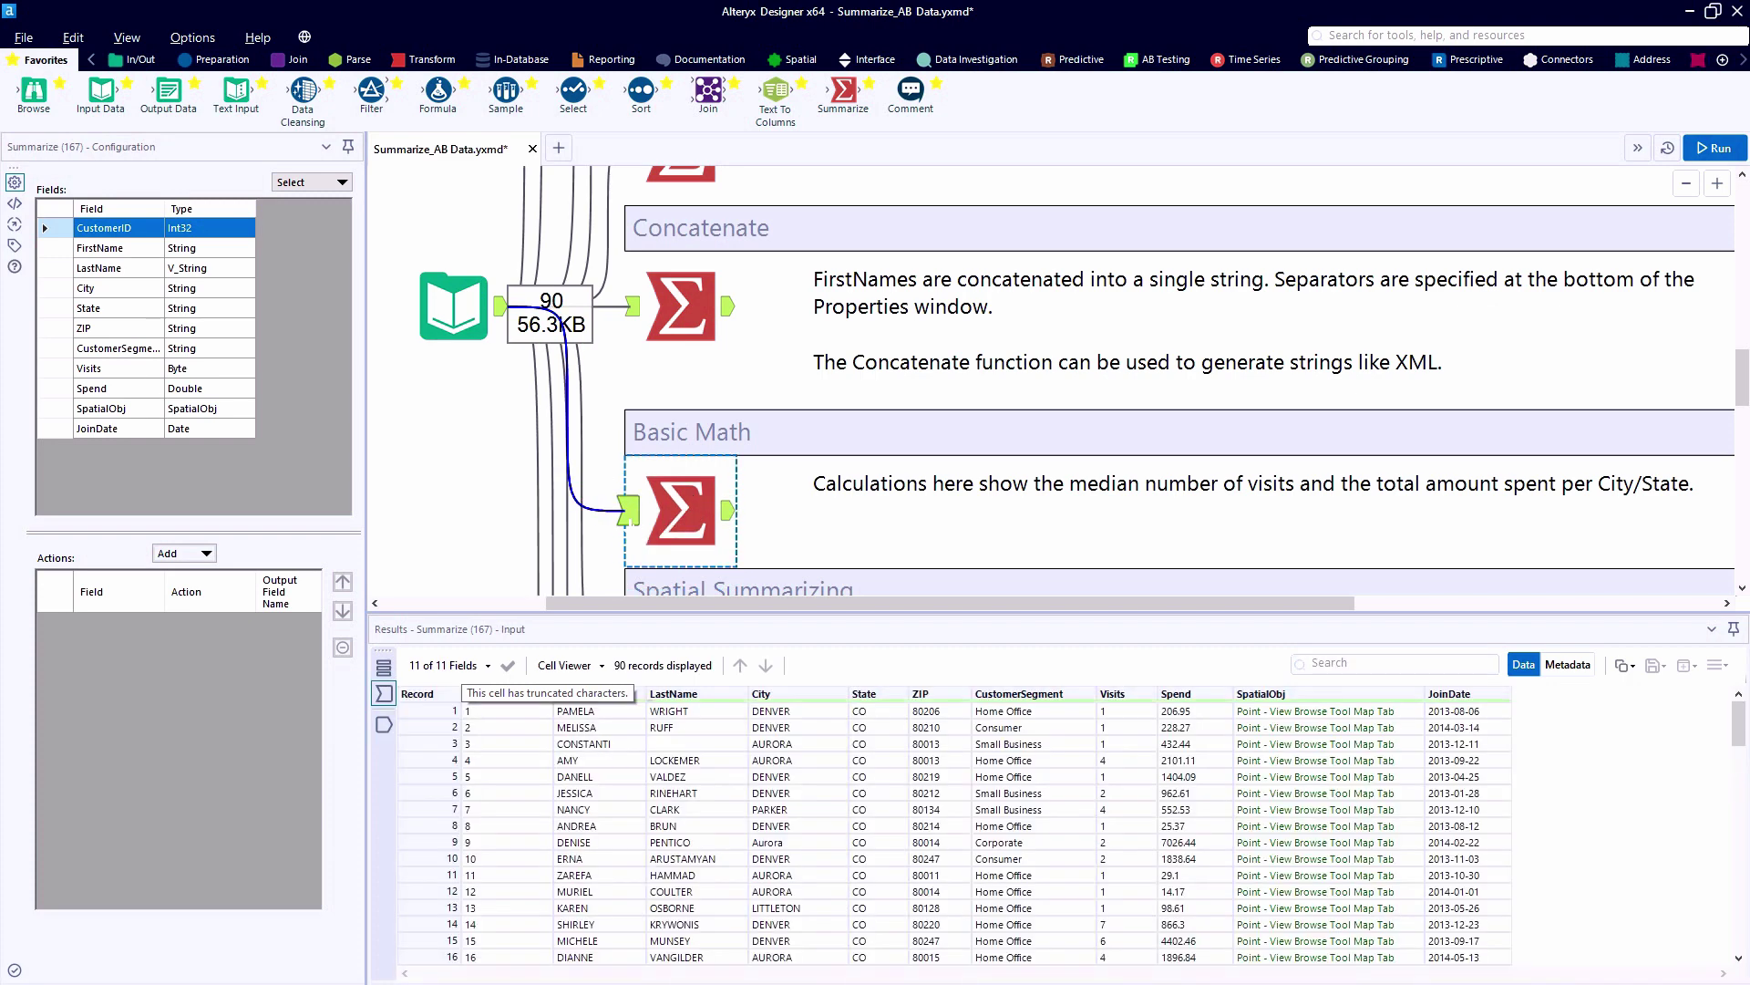
{"action": "left_click_drag", "start_coordinate": [721, 604], "coordinate": [753, 605]}
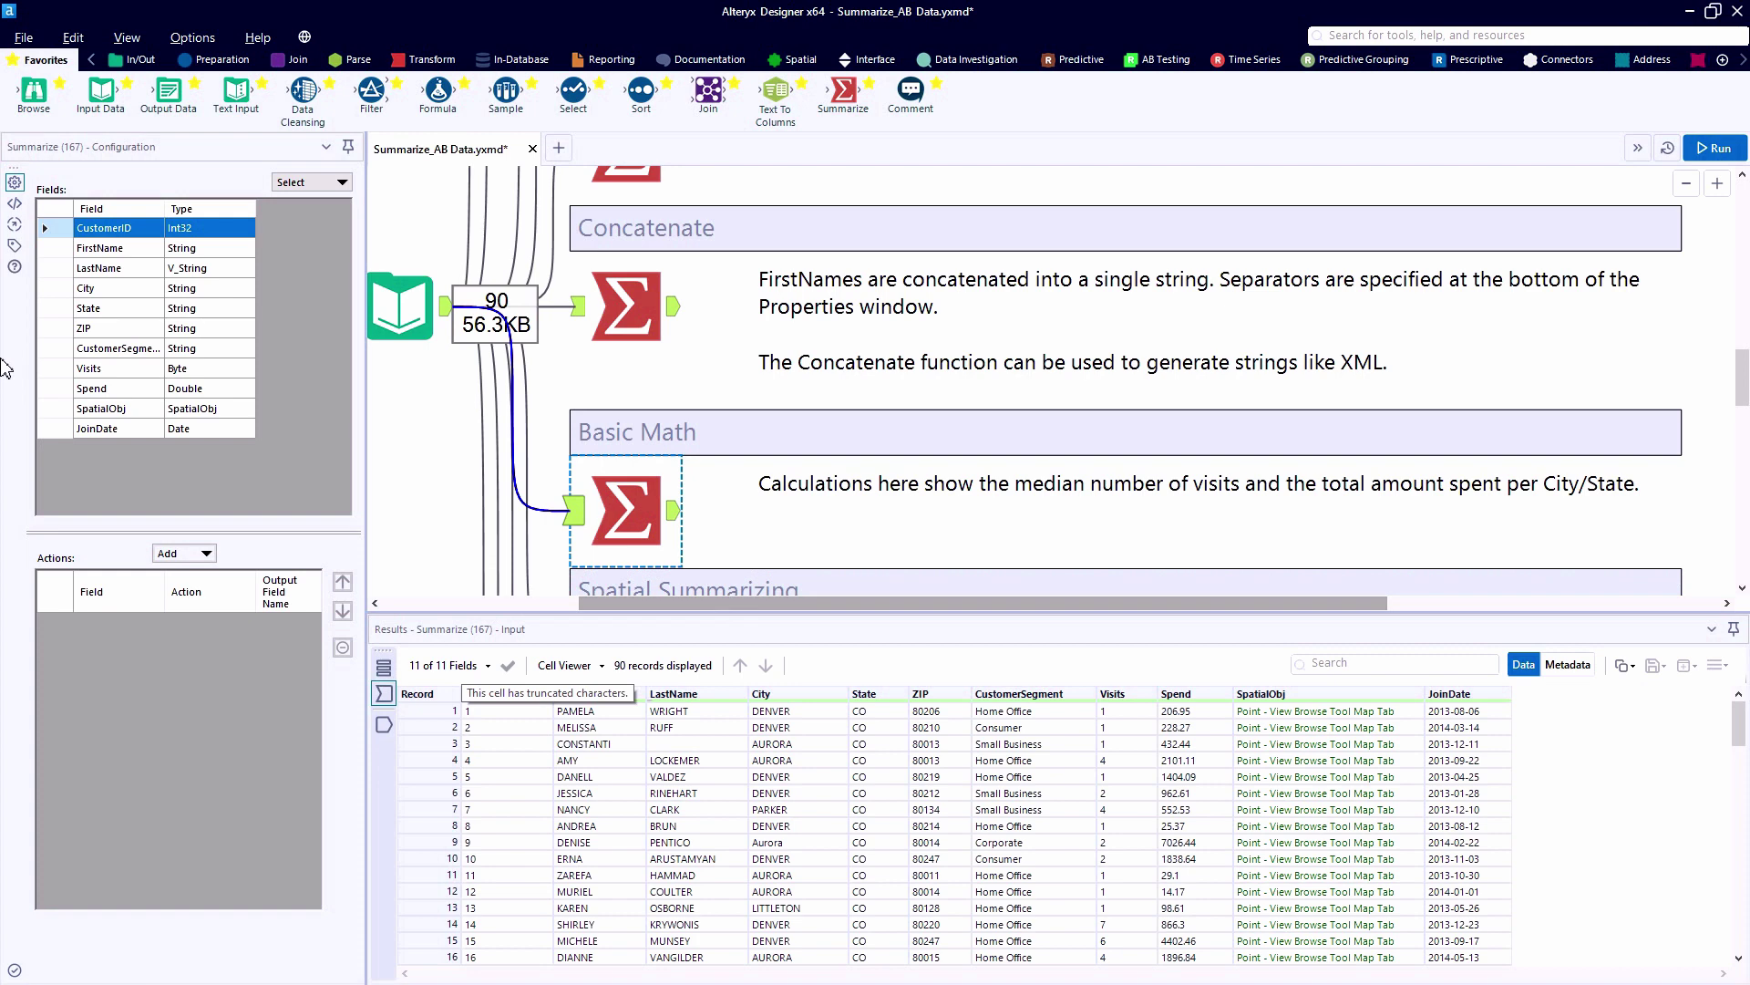
{"action": "left_click", "coordinate": [65, 312]}
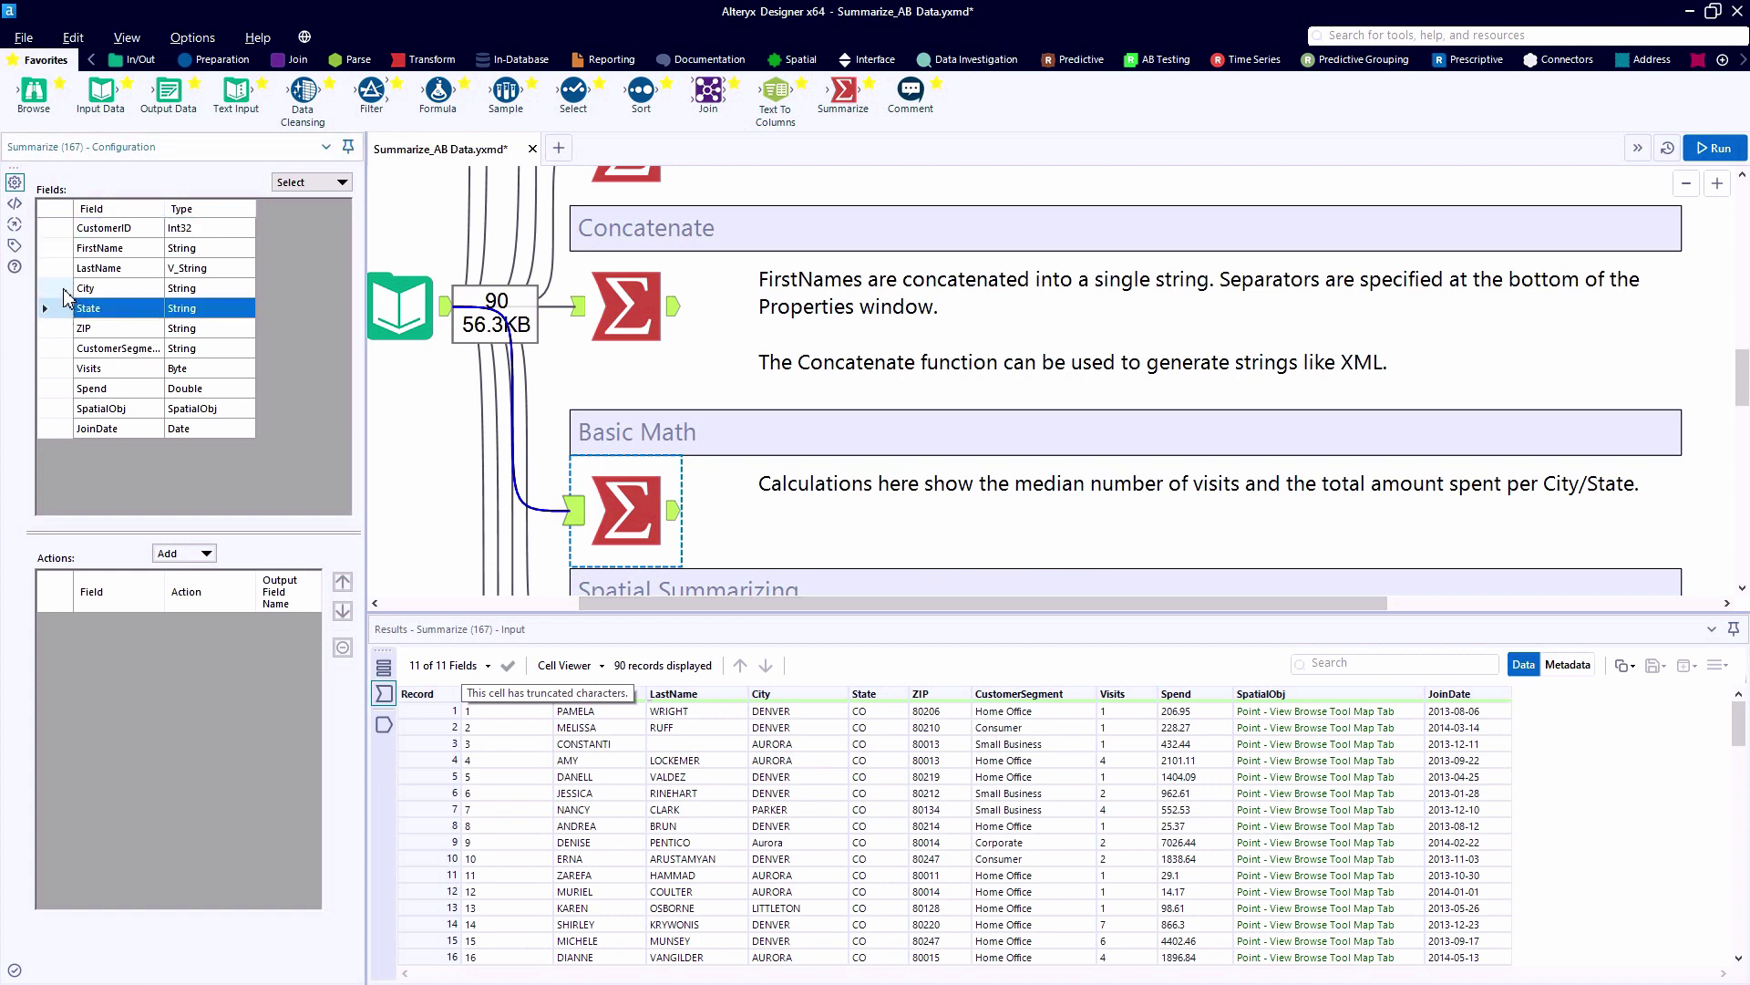
{"action": "left_click", "coordinate": [65, 289], "text": "ctrl"}
{"action": "left_click", "coordinate": [183, 553]}
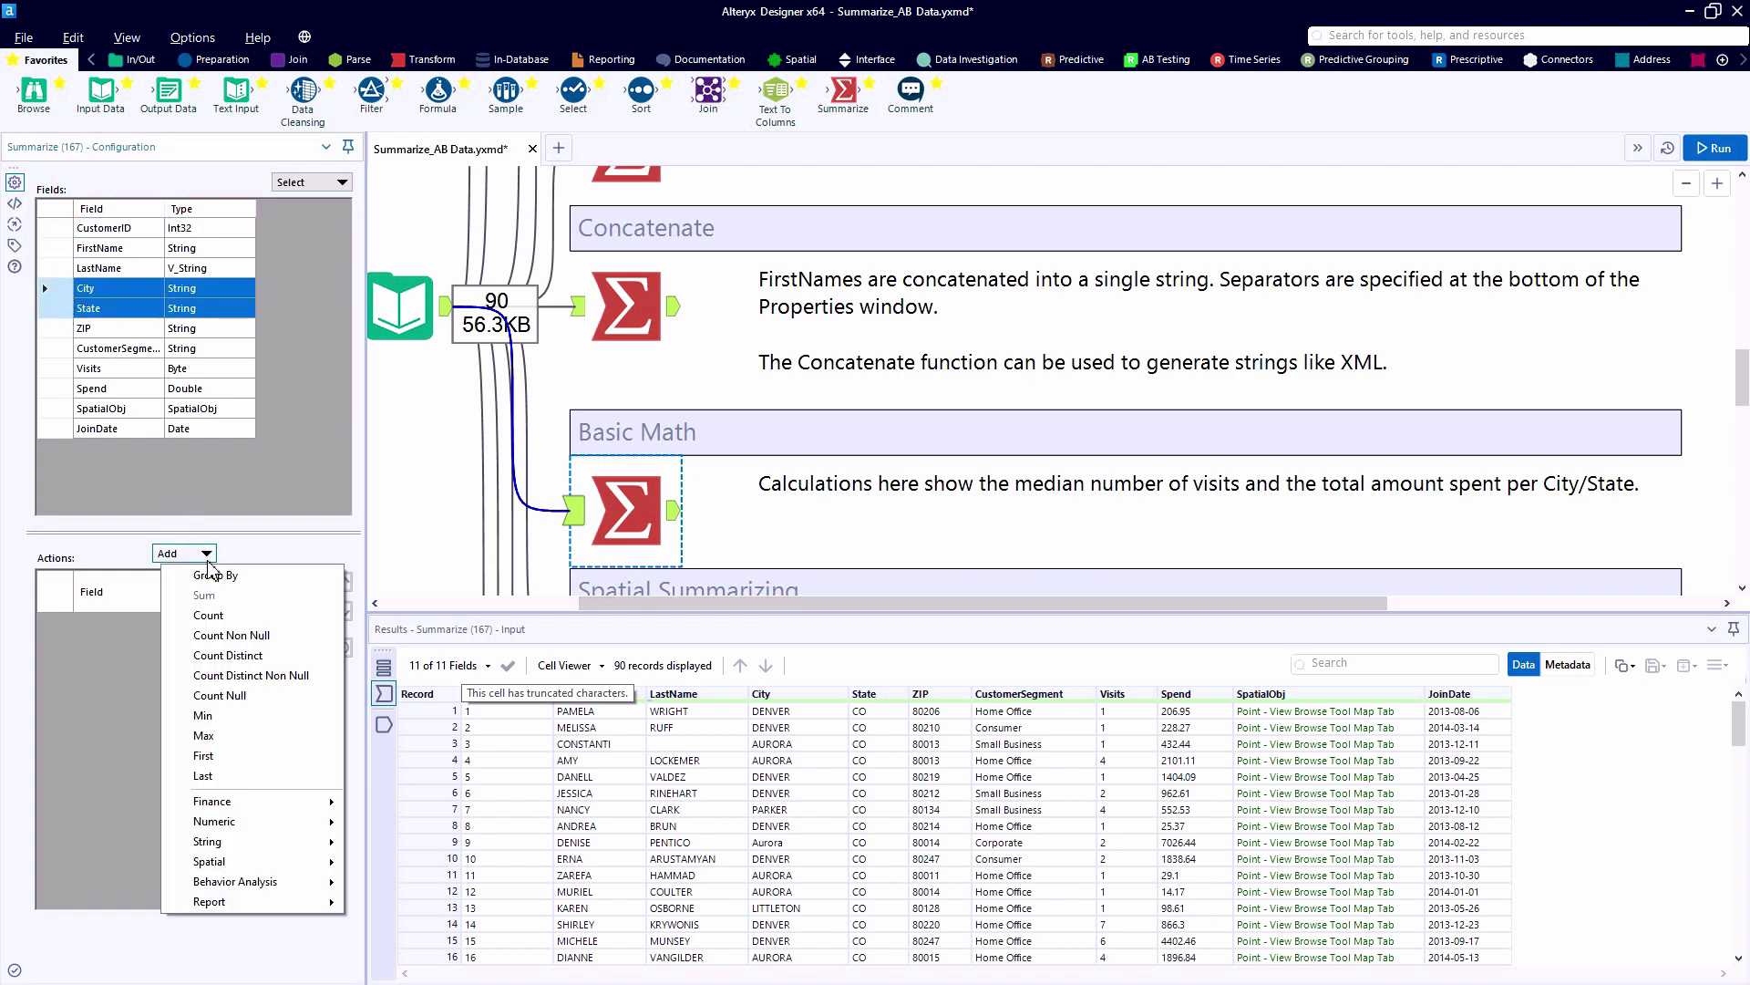
{"action": "left_click", "coordinate": [216, 580]}
{"action": "left_click", "coordinate": [350, 588]}
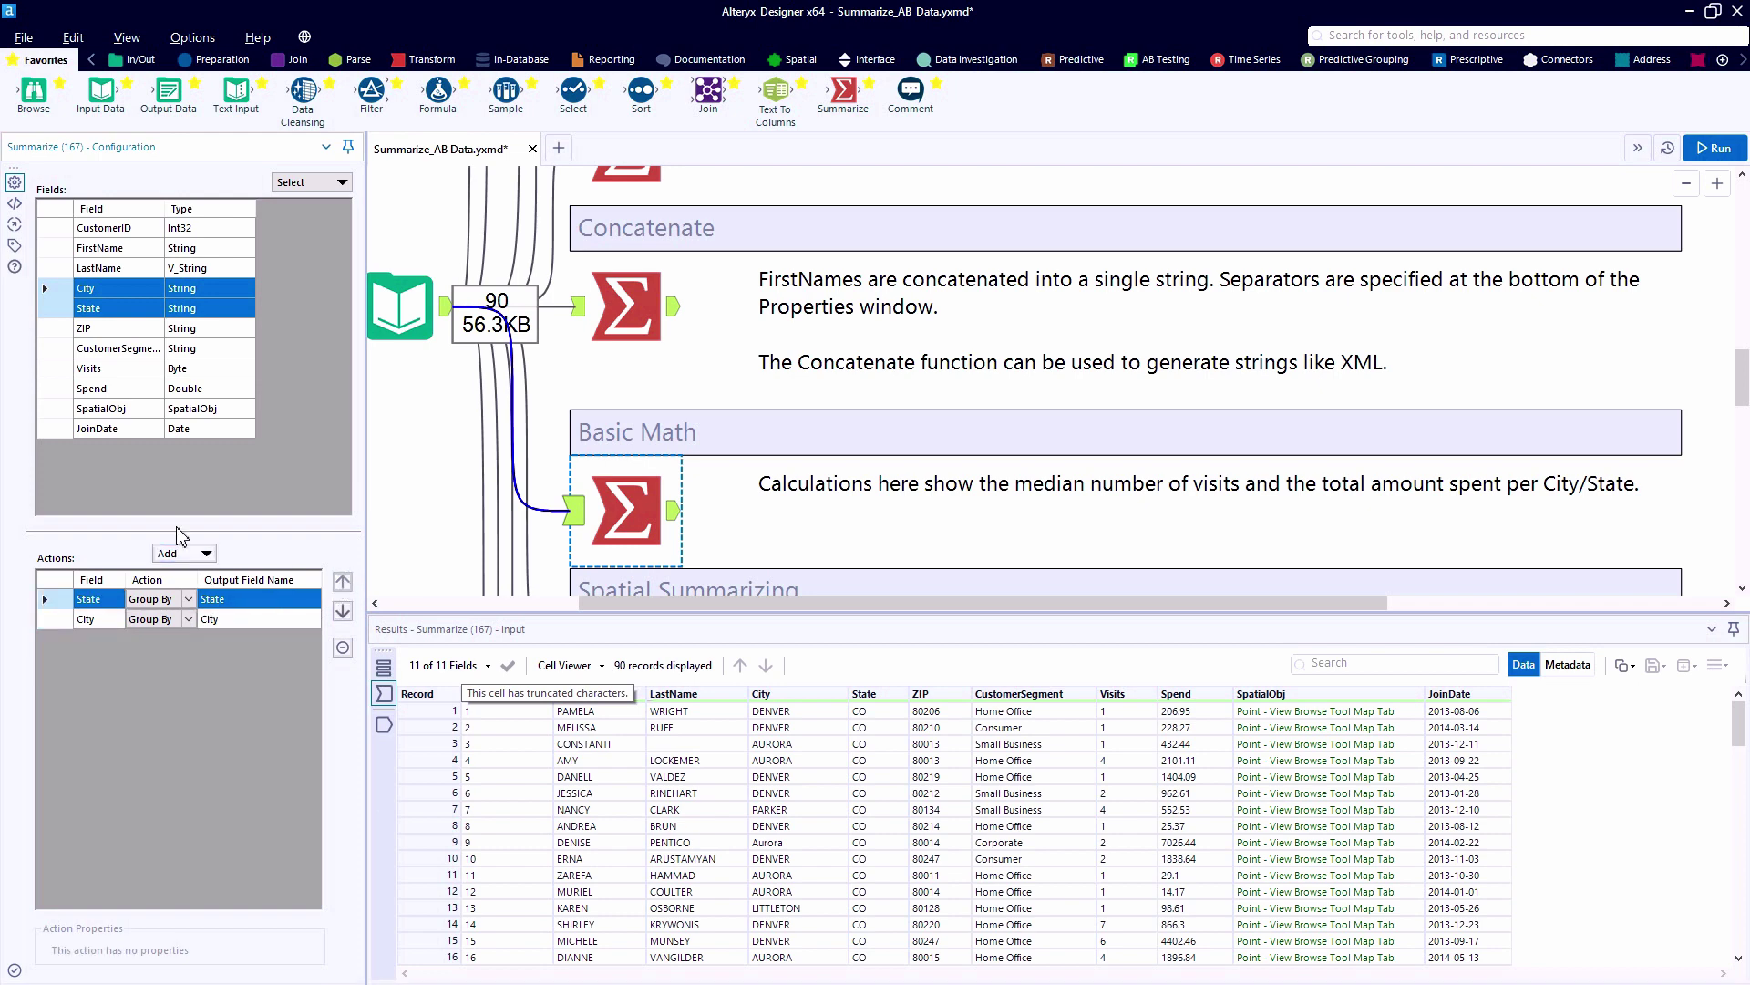
Step: Add Median of Visits and Sum of Spend, run, and review the 12 grouped records
{"action": "left_click", "coordinate": [50, 369]}
{"action": "left_click", "coordinate": [163, 552]}
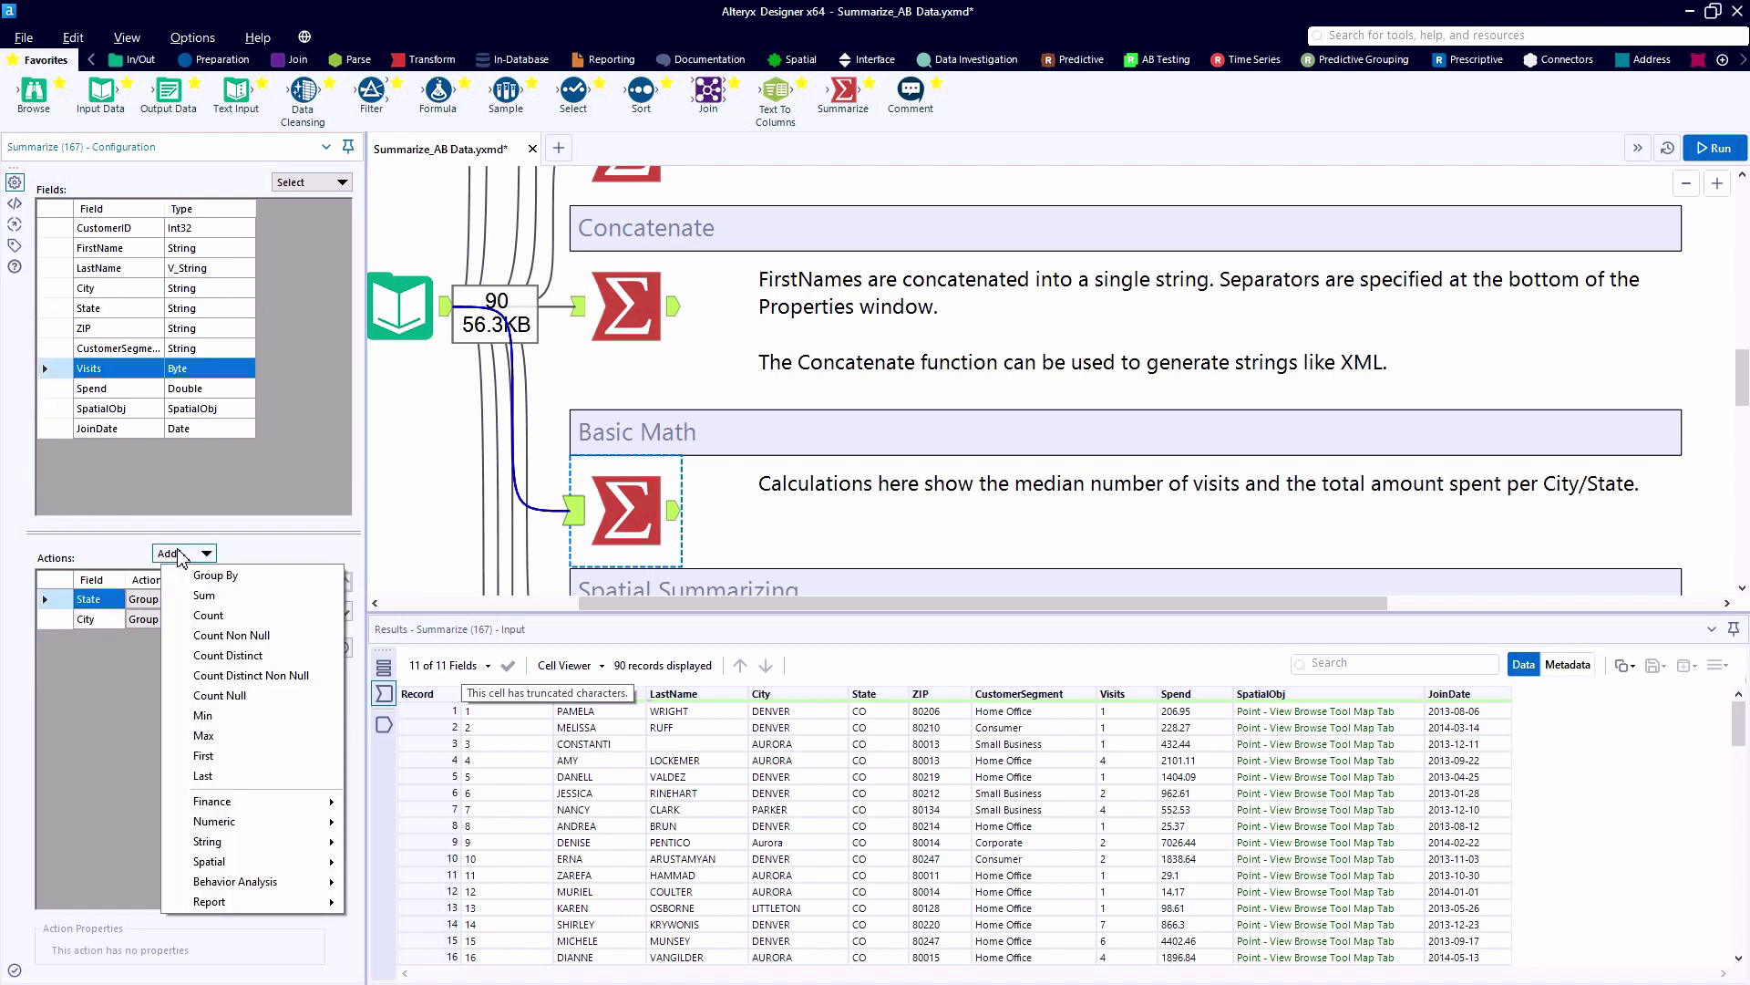
{"action": "mouse_move", "coordinate": [321, 823]}
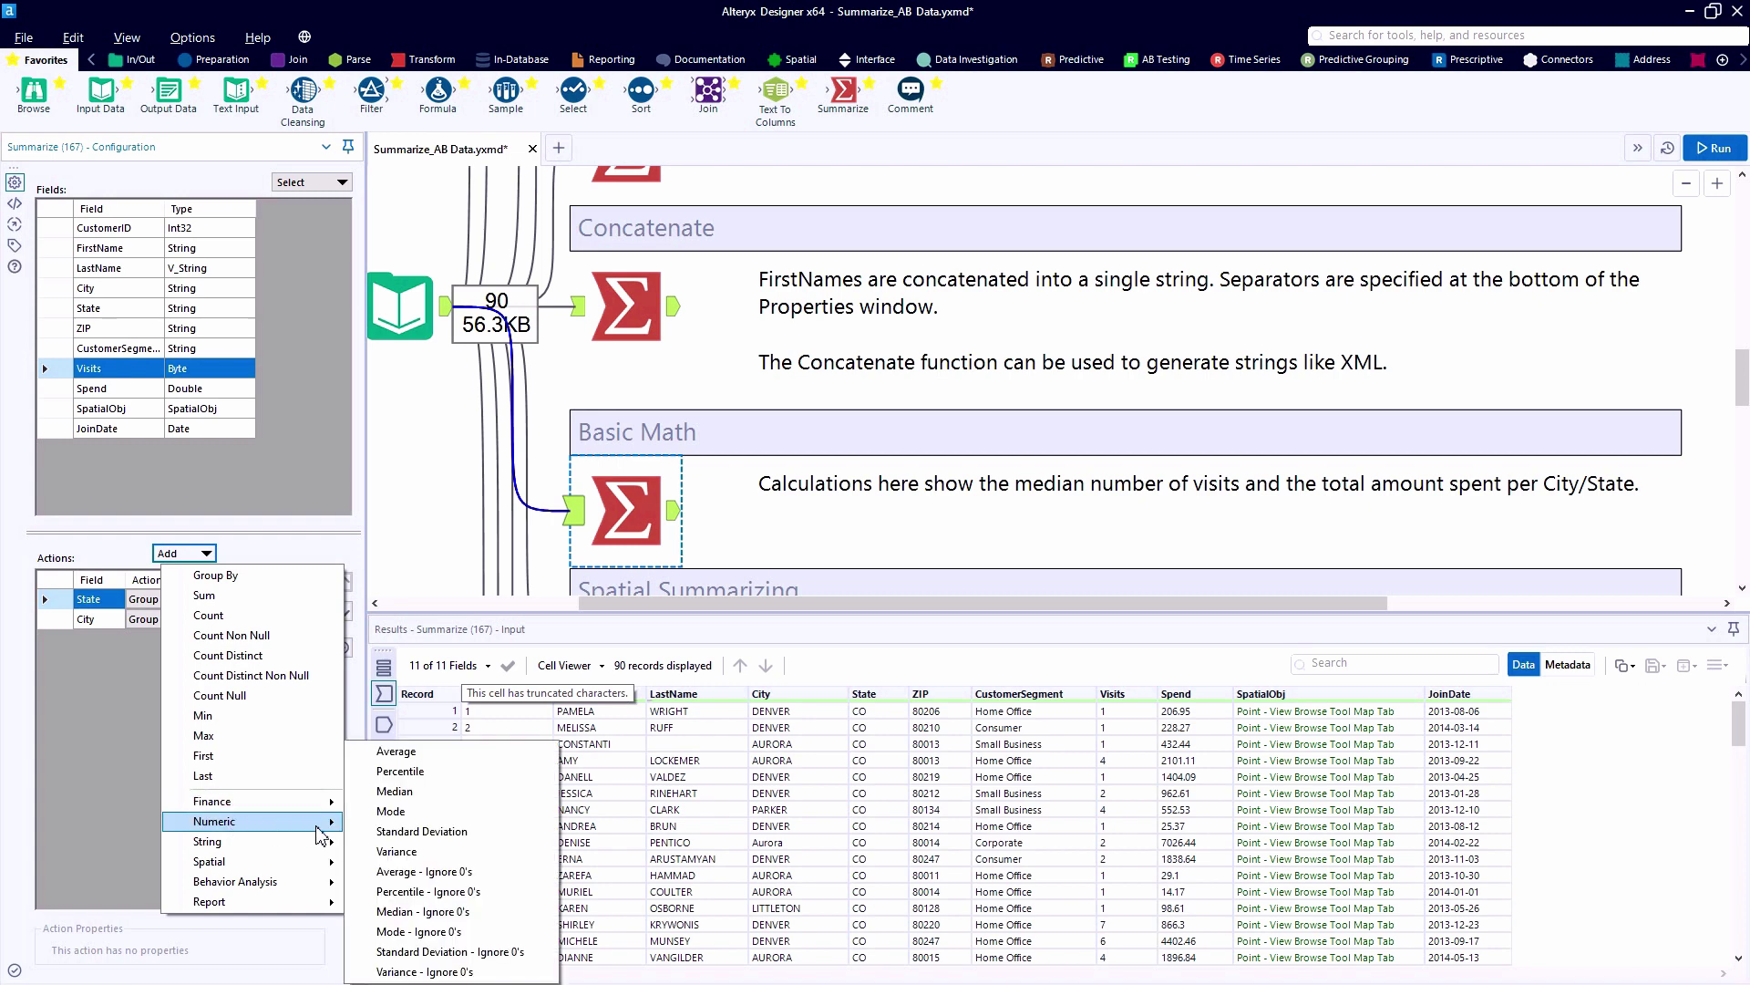
{"action": "left_click", "coordinate": [396, 792]}
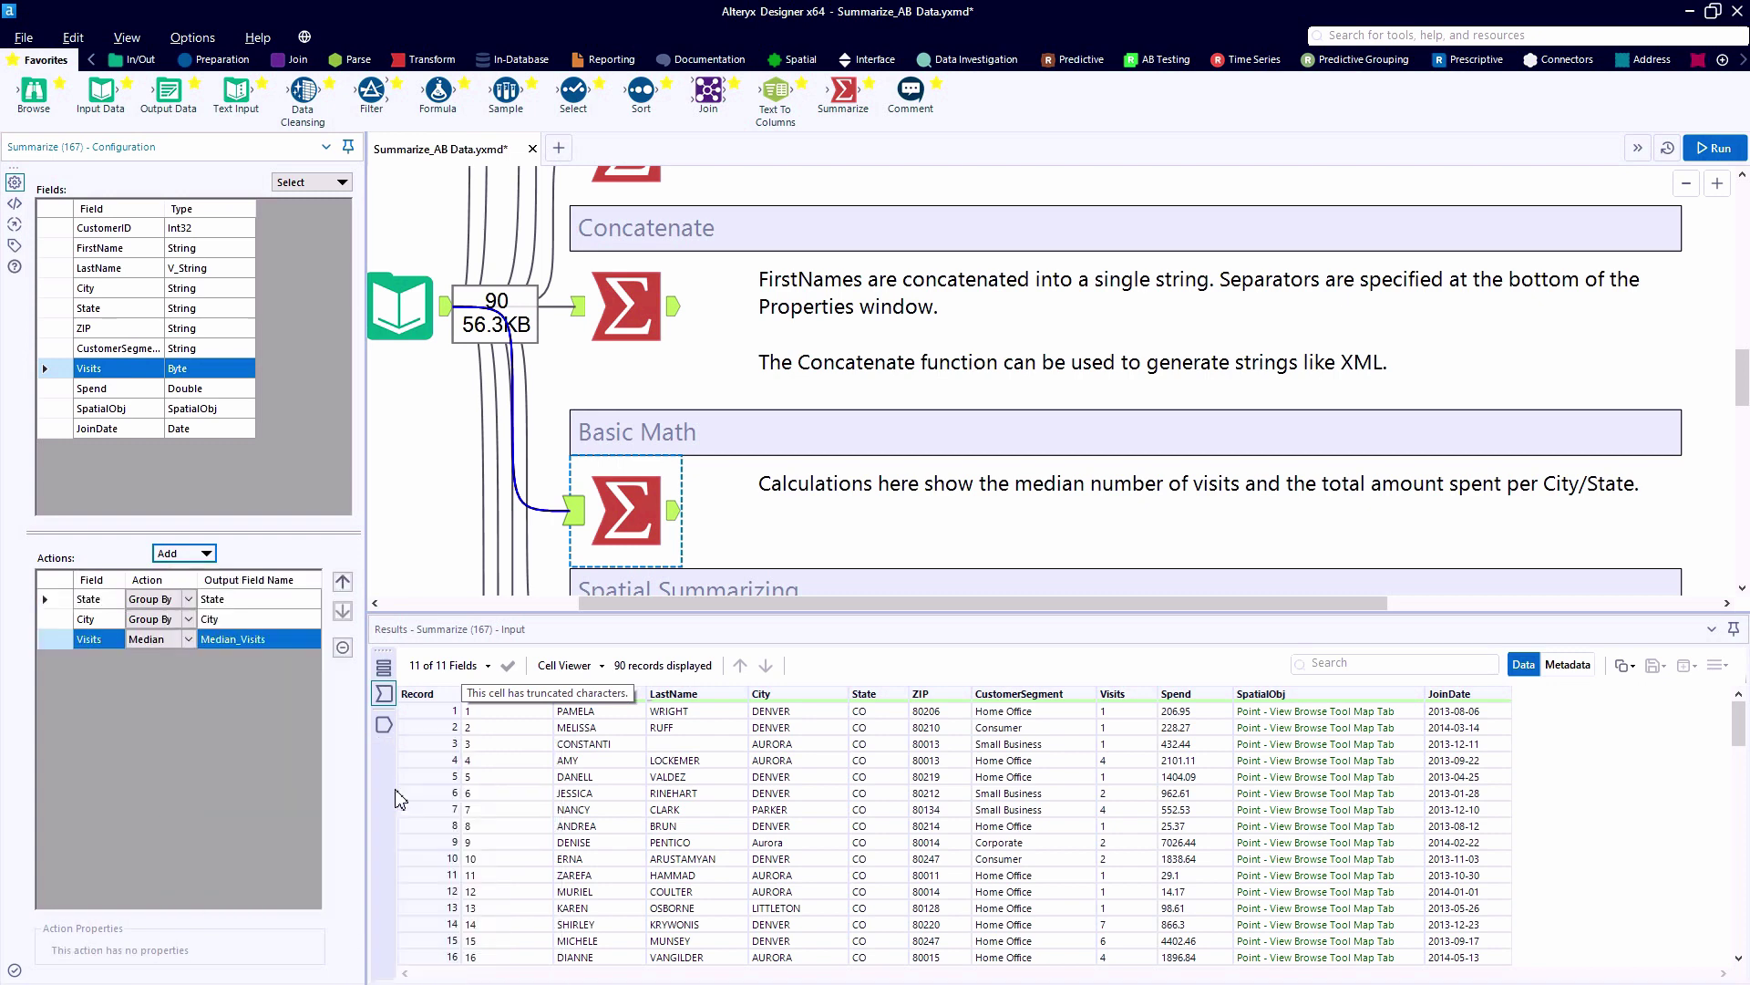
{"action": "left_click", "coordinate": [109, 388]}
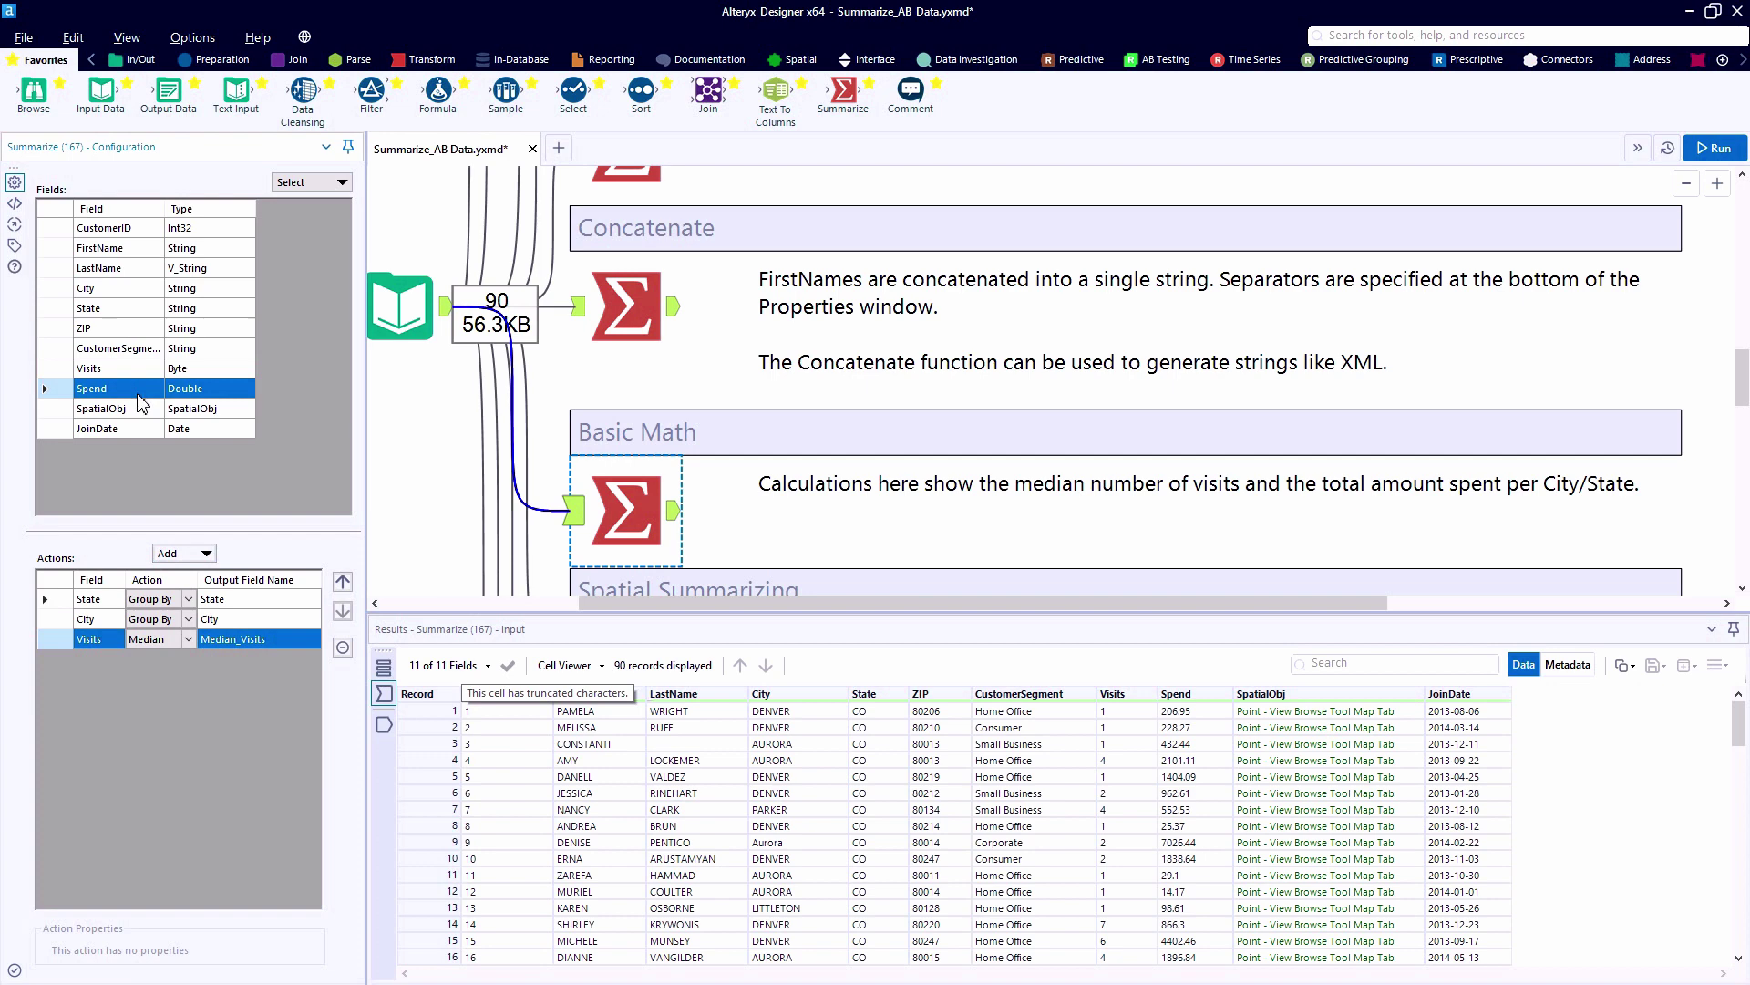
{"action": "left_click", "coordinate": [192, 553]}
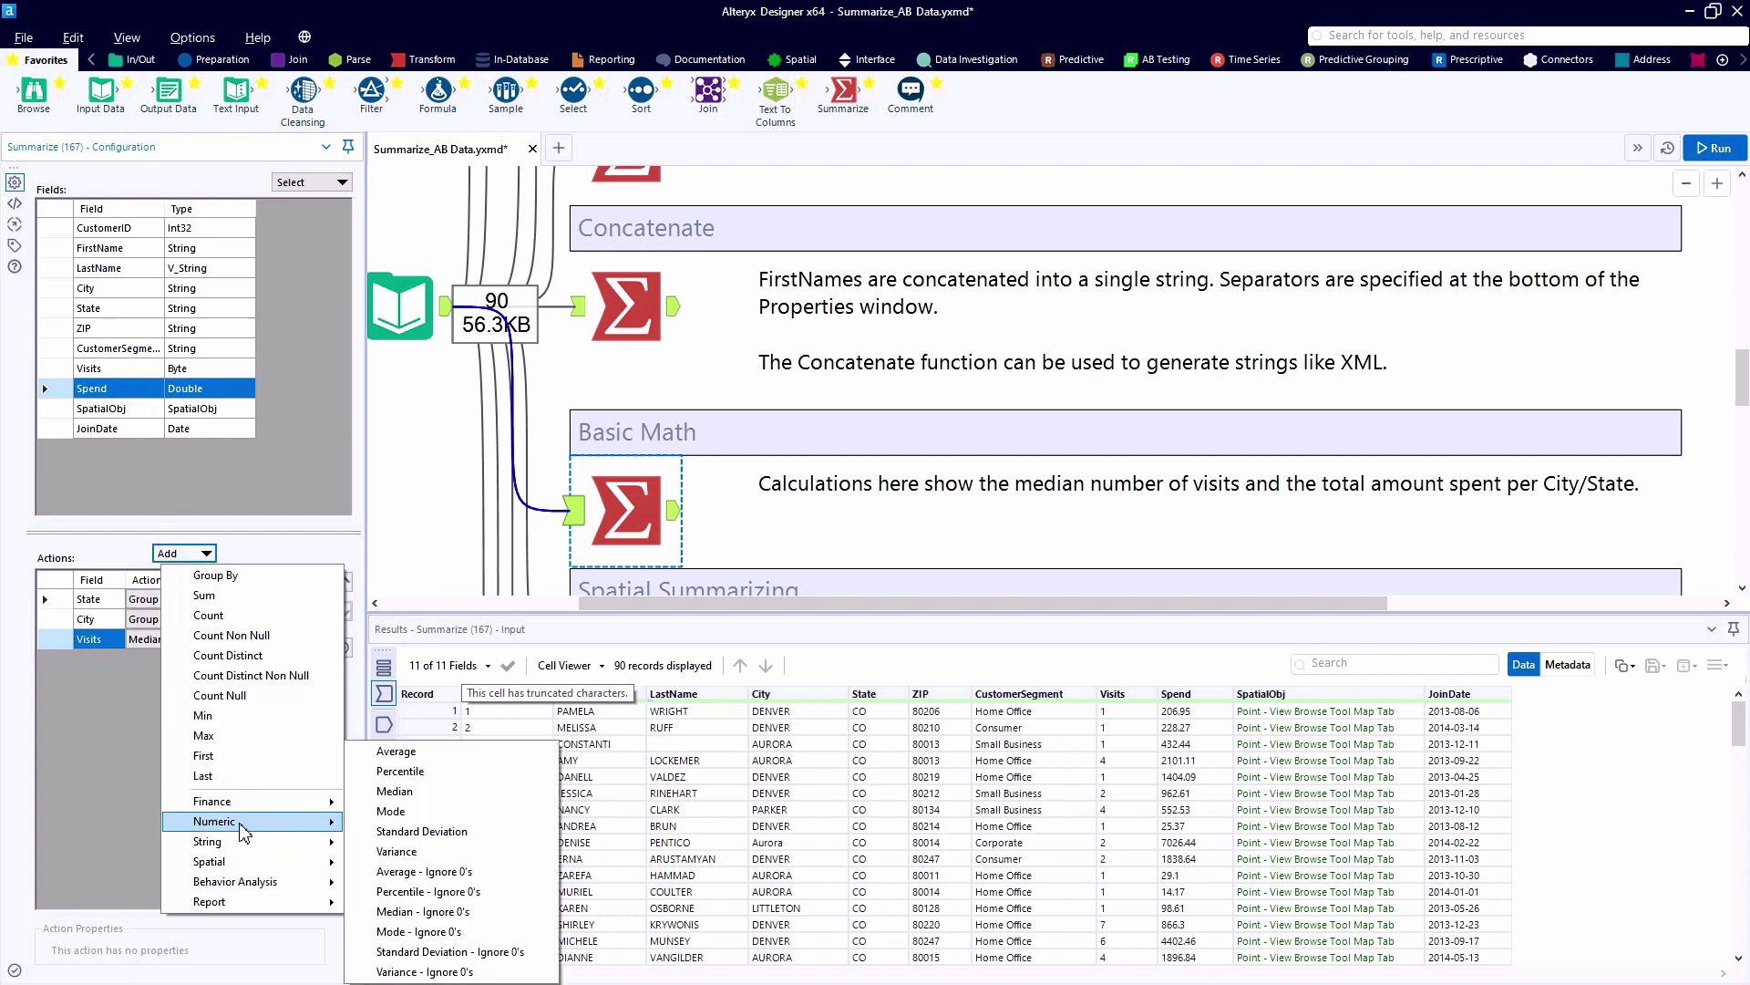
{"action": "left_click", "coordinate": [279, 598]}
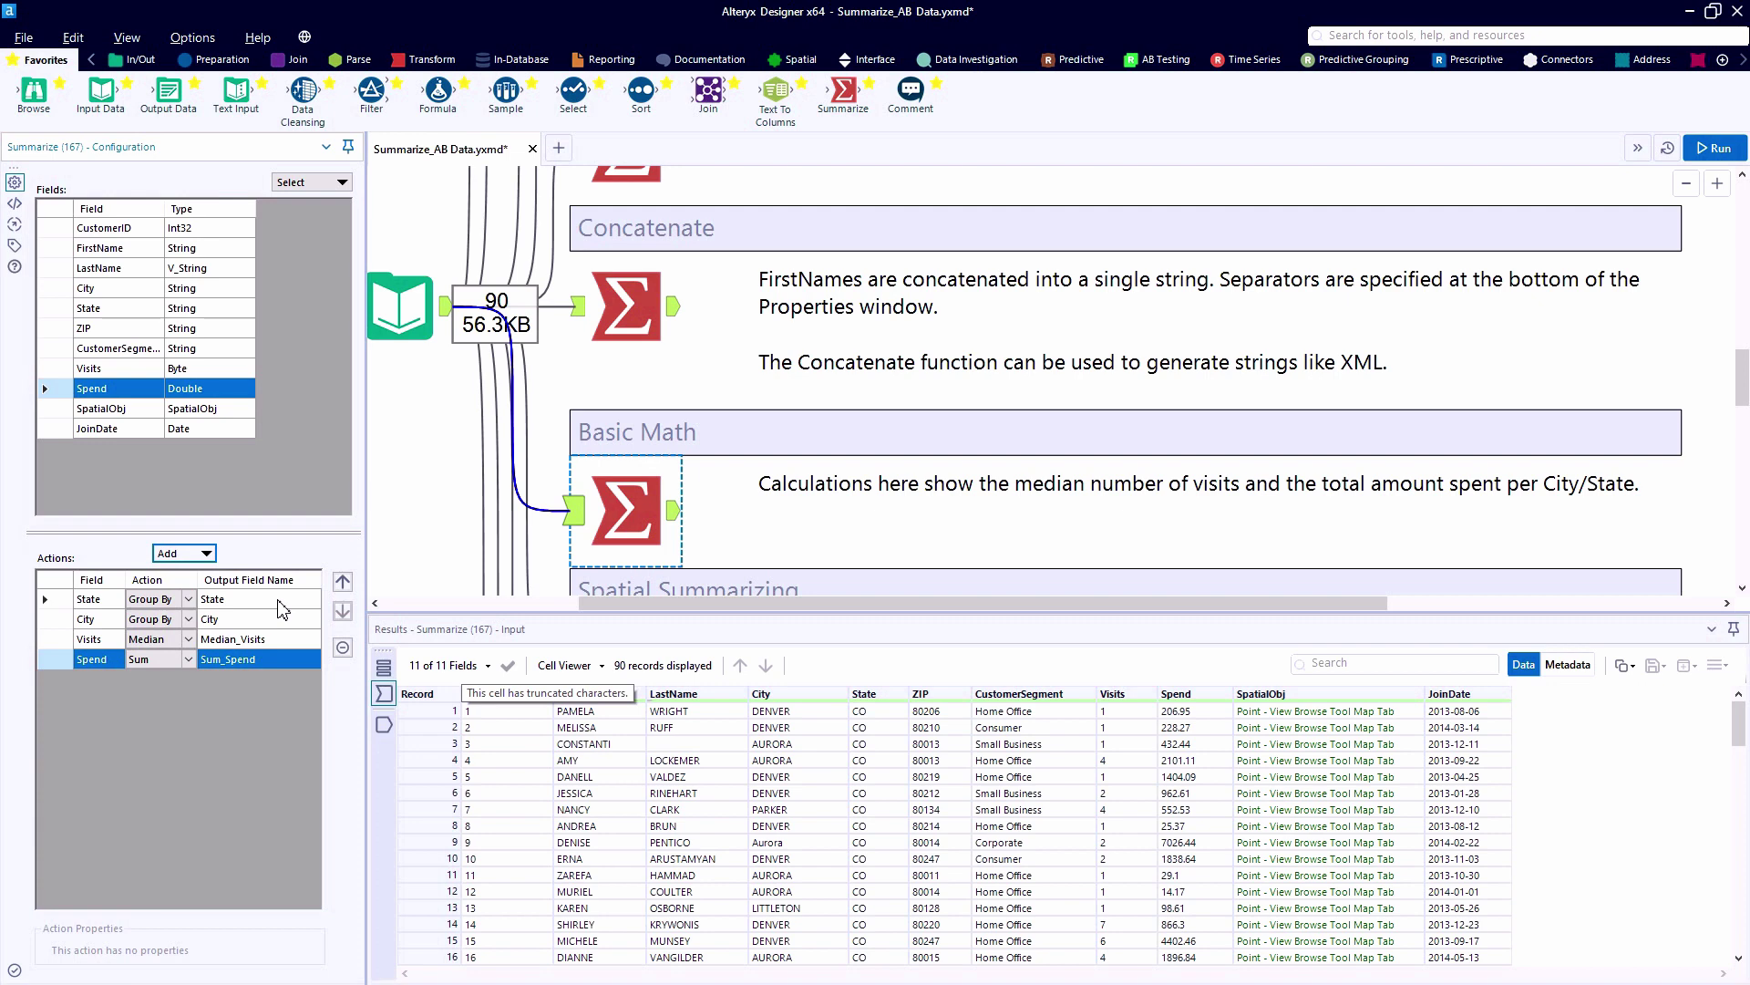
{"action": "key", "text": "ctrl+r"}
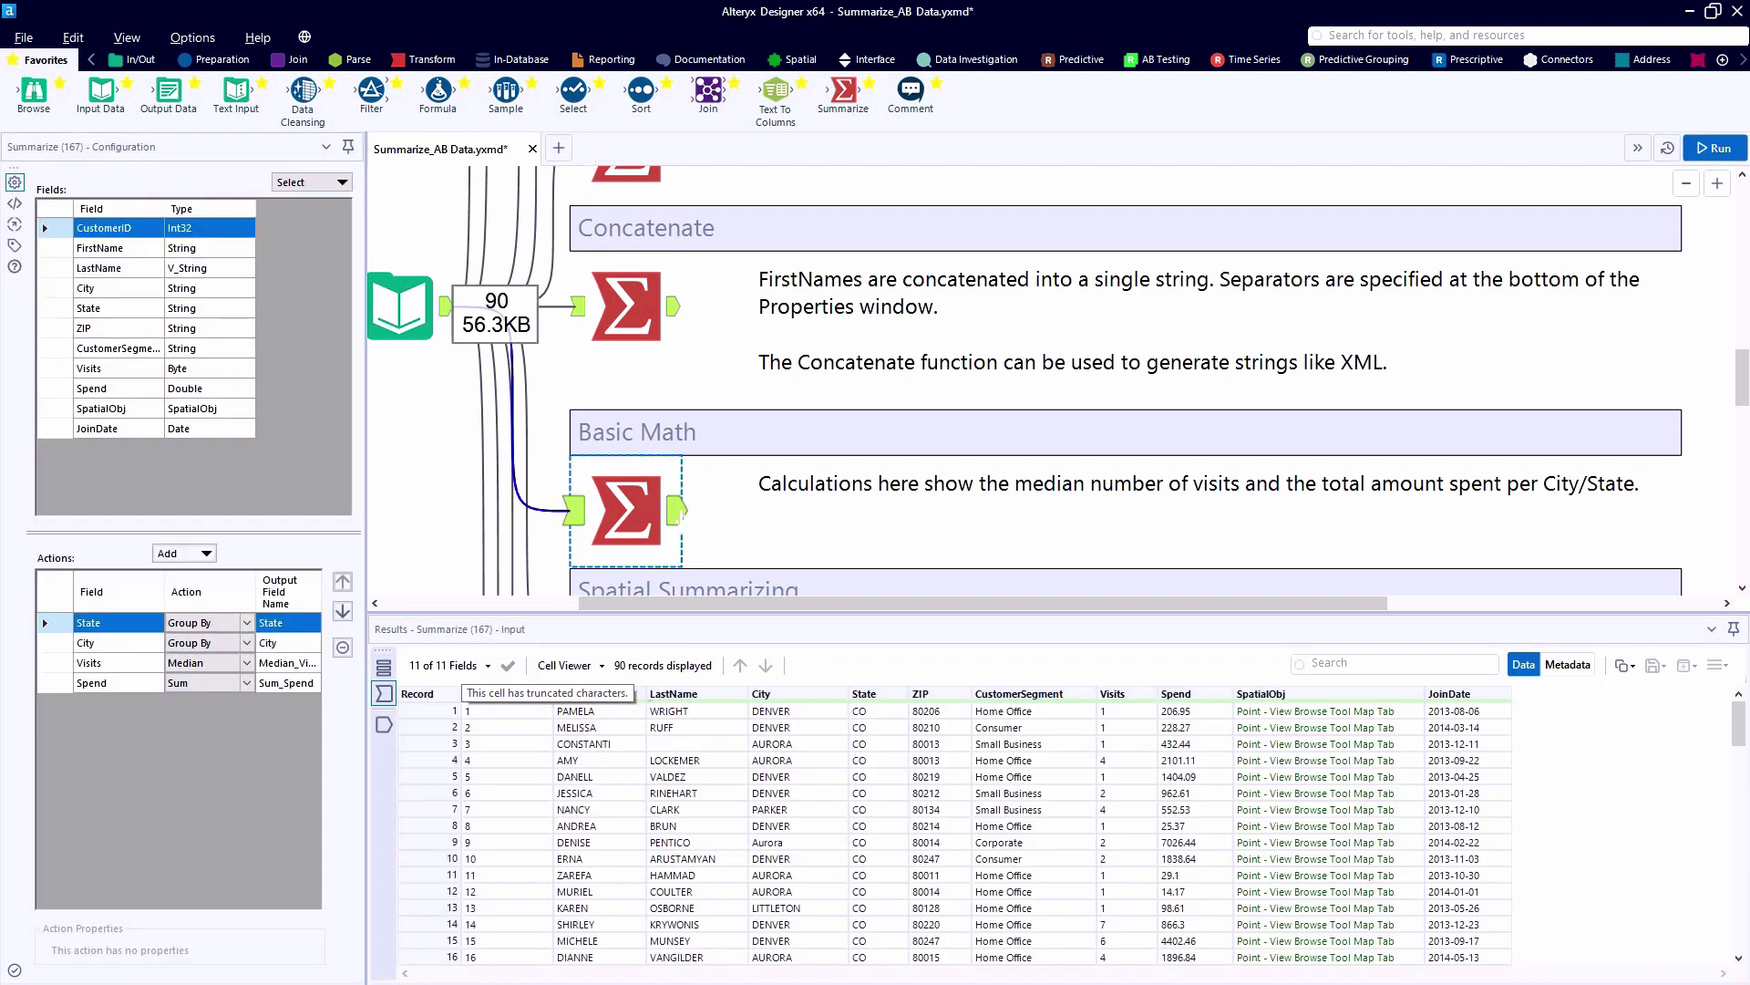
{"action": "left_click", "coordinate": [675, 508]}
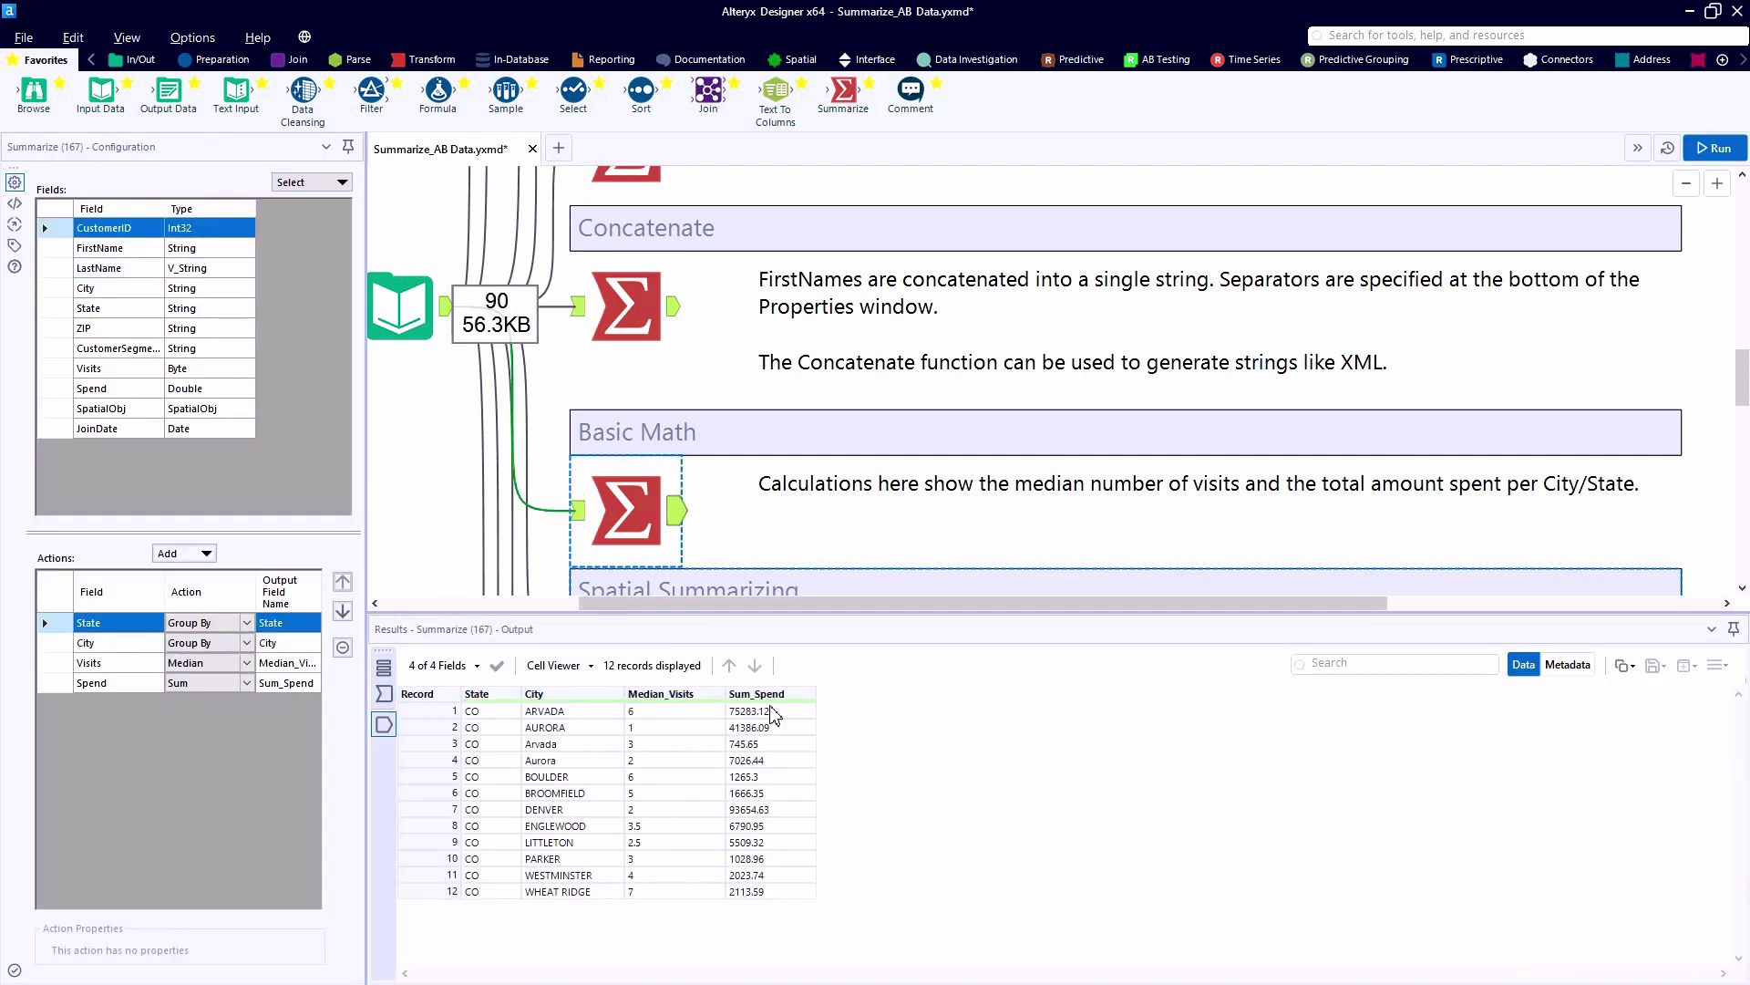
{"action": "left_click_drag", "start_coordinate": [778, 715], "coordinate": [680, 718]}
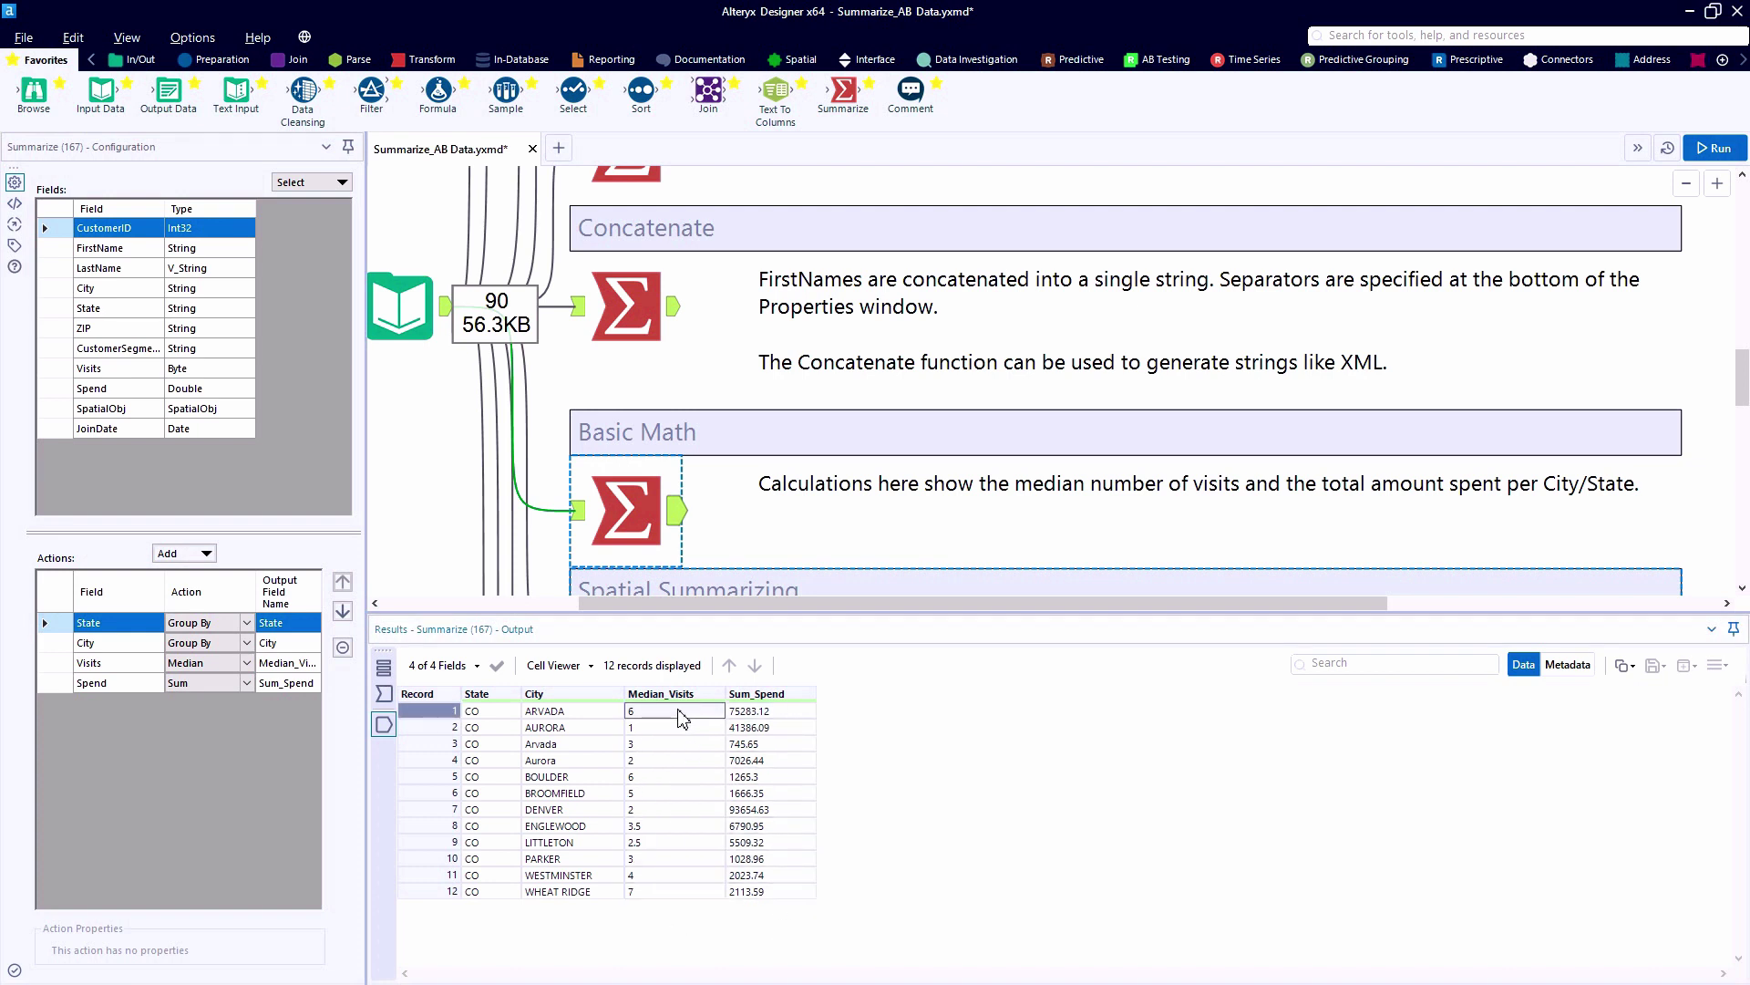